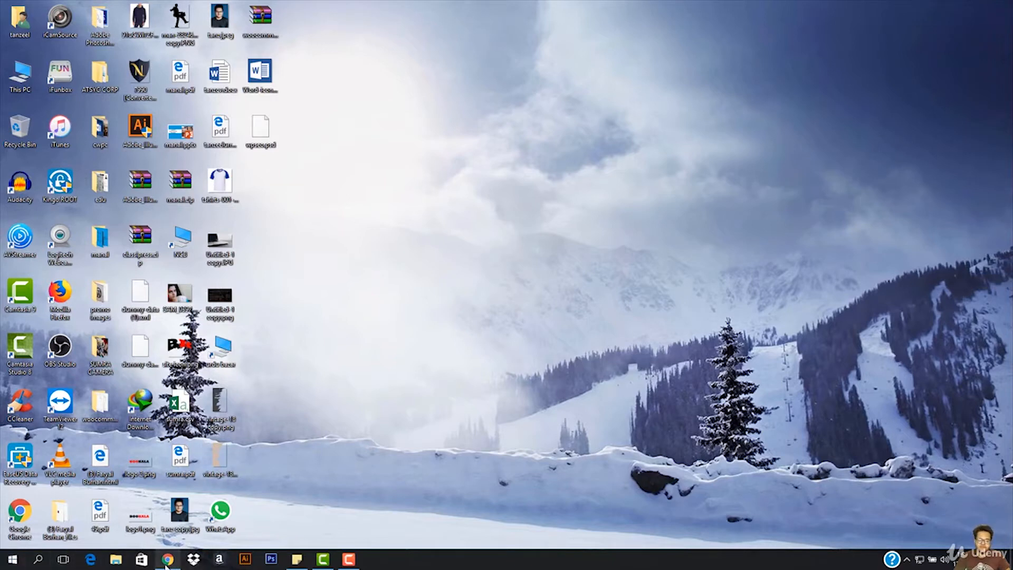
# - Switch to Chrome and close the ClassiPress Settings page, keeping the blank new tab
pyautogui.moveTo(166, 563)
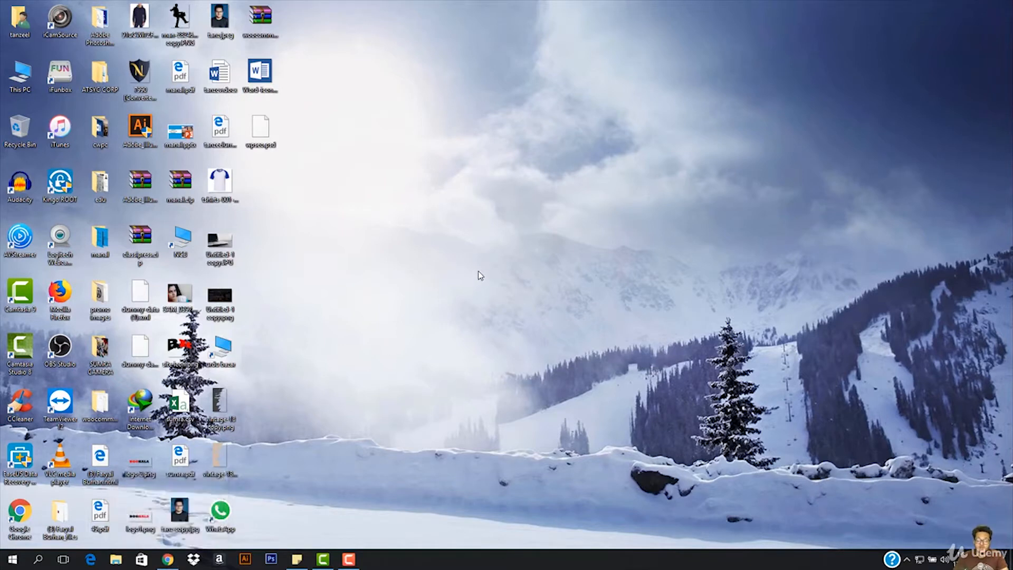
pyautogui.click(172, 565)
pyautogui.click(113, 9)
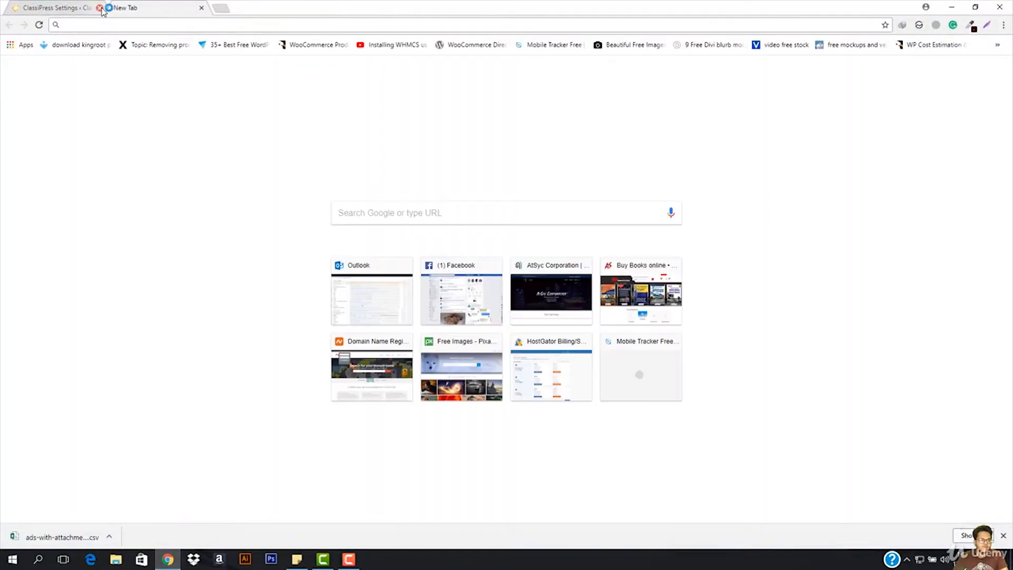
pyautogui.click(100, 8)
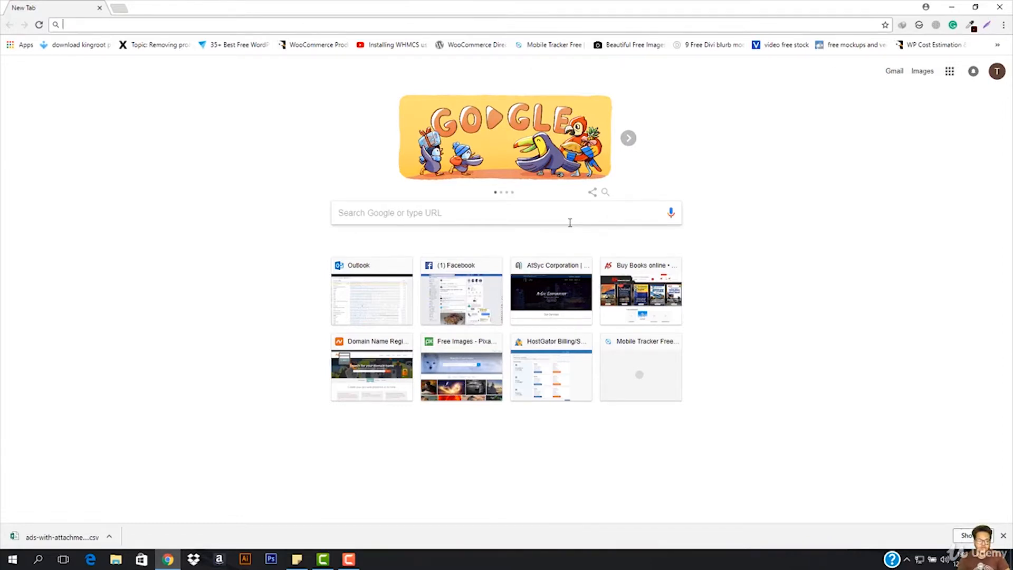
# - Search Google for "xampp download"
pyautogui.write('x')
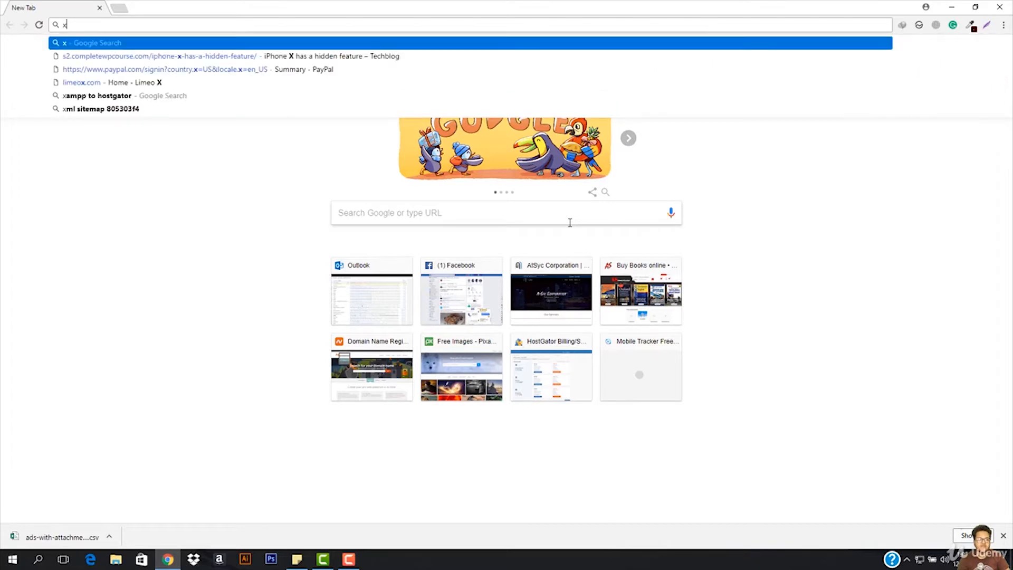
pyautogui.write('ampp')
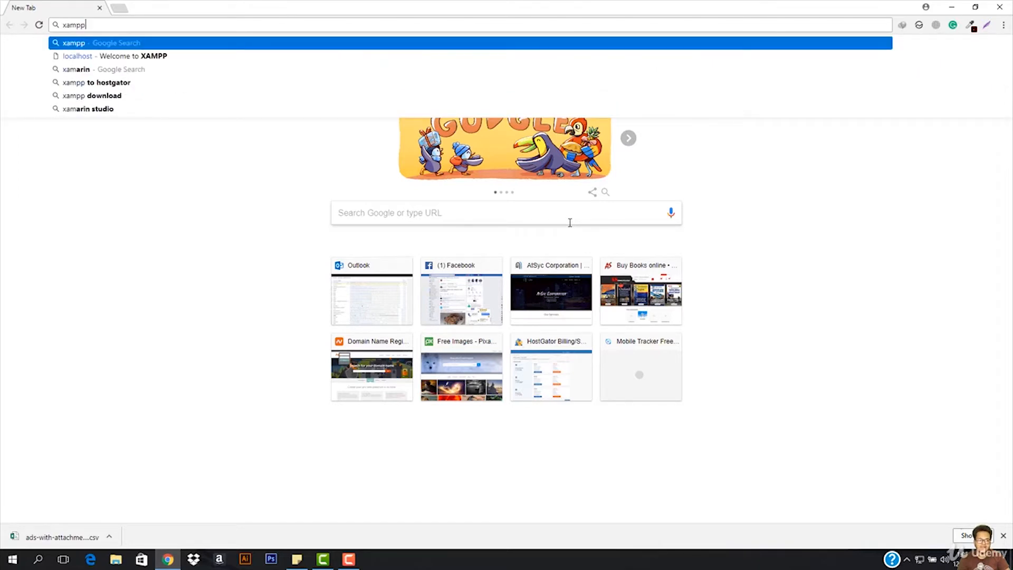
pyautogui.write(' download')
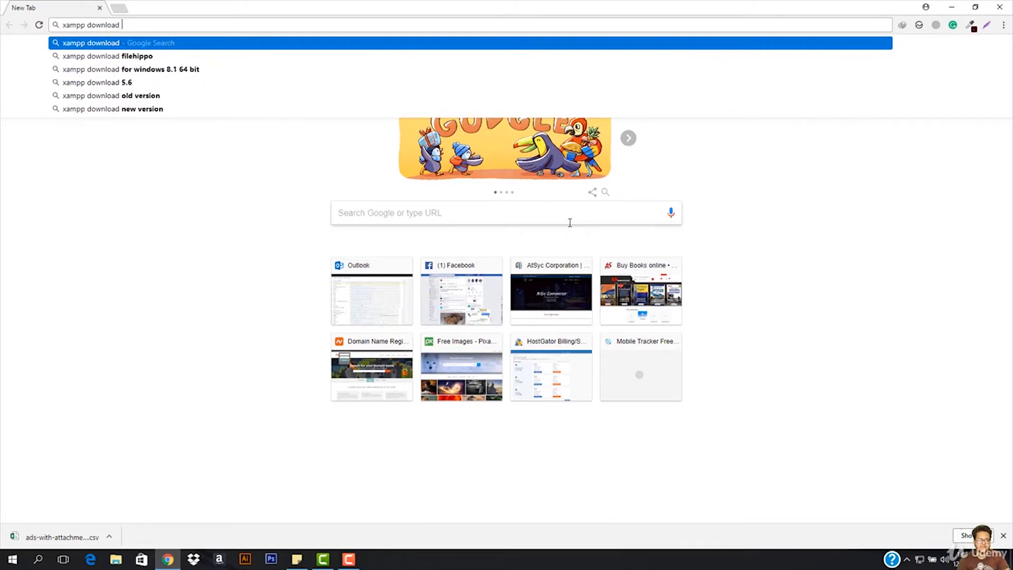
pyautogui.press('Return')
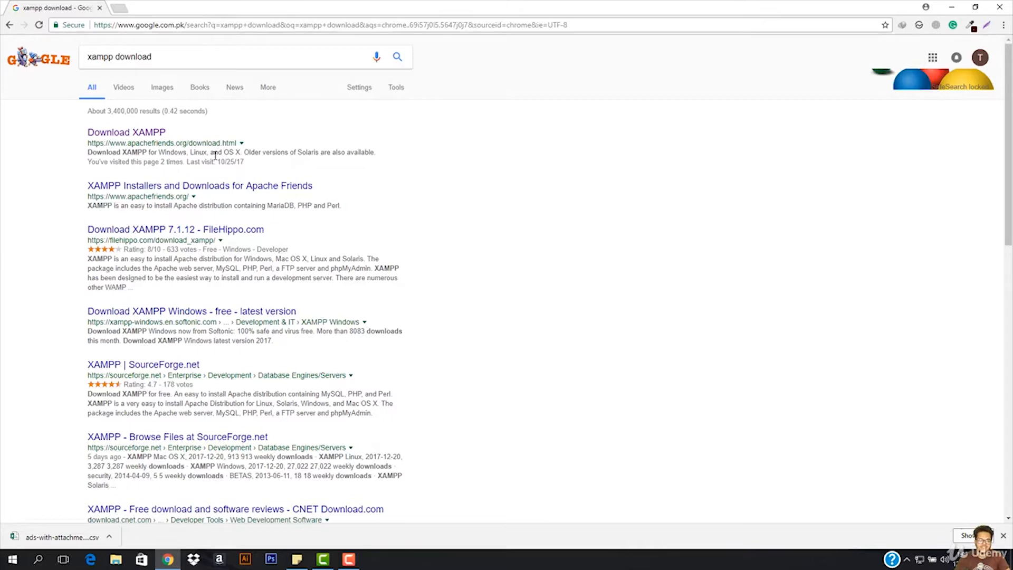
# - Open the Download XAMPP result from apachefriends.org
pyautogui.moveTo(87, 146); pyautogui.dragTo(216, 143)
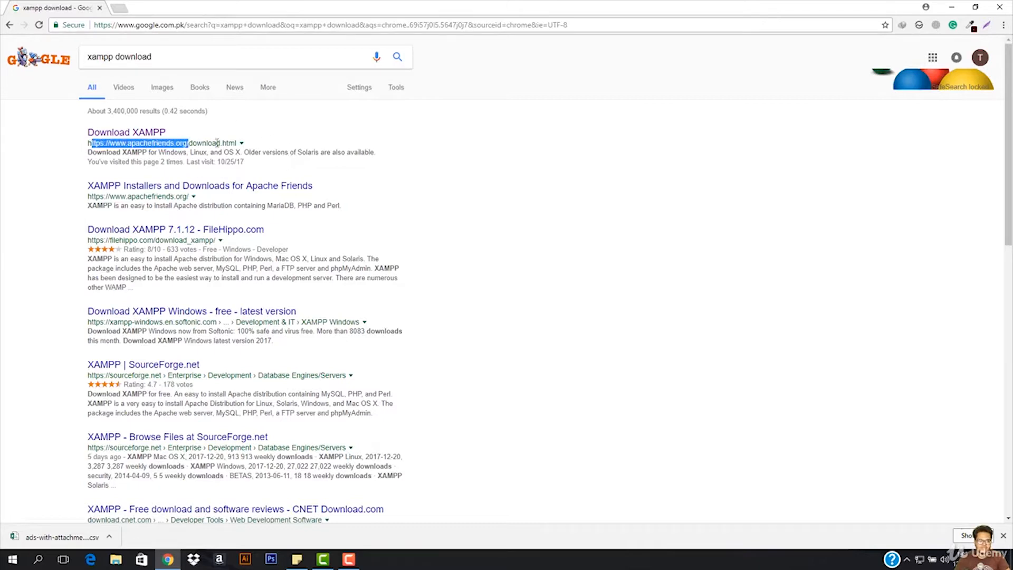
pyautogui.click(216, 143)
pyautogui.click(148, 135)
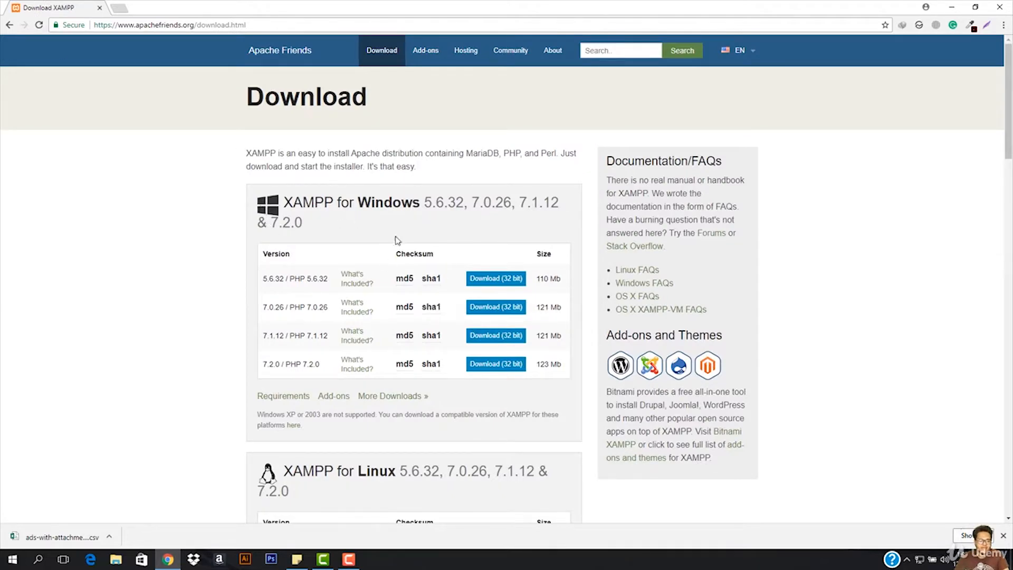
# - Examine the XAMPP versions offered for Windows, Linux and OS X on the download page
pyautogui.scroll(-3, 397, 240)
pyautogui.scroll(-5, 483, 320)
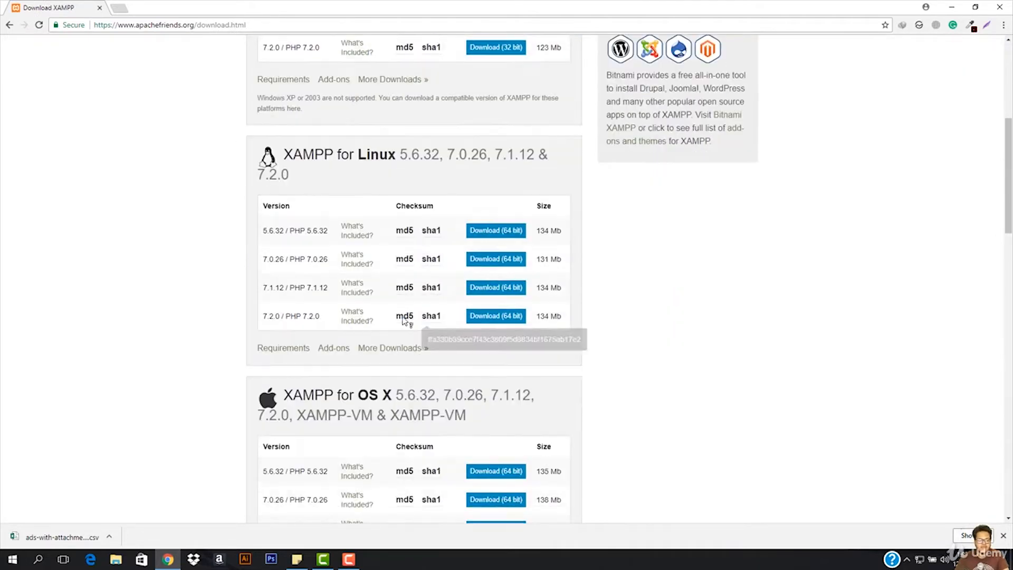
pyautogui.scroll(-4, 409, 323)
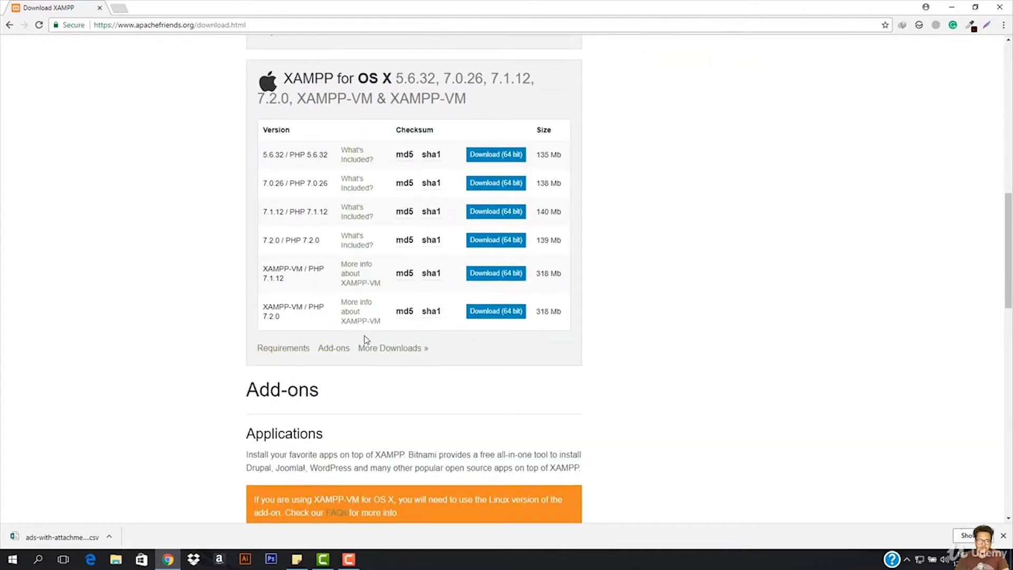
pyautogui.scroll(3, 406, 322)
pyautogui.scroll(8, 399, 316)
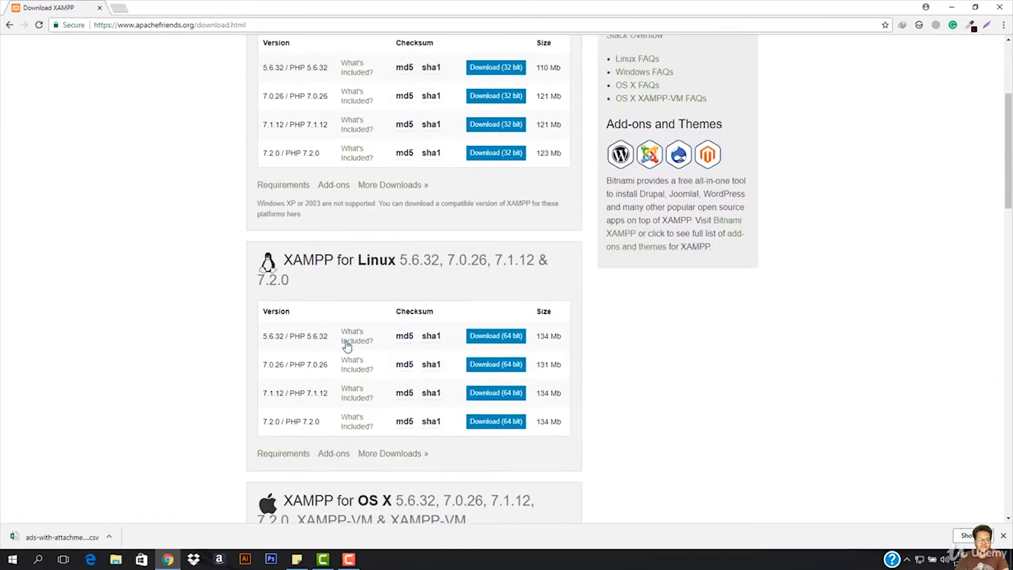
pyautogui.scroll(-2, 337, 468)
pyautogui.scroll(3, 428, 363)
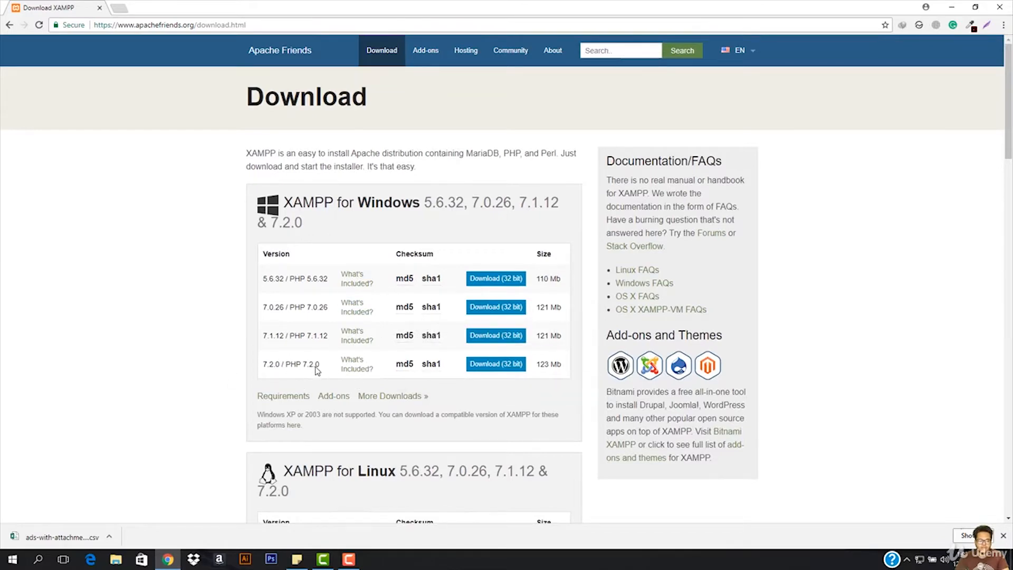
pyautogui.scroll(-10, 316, 371)
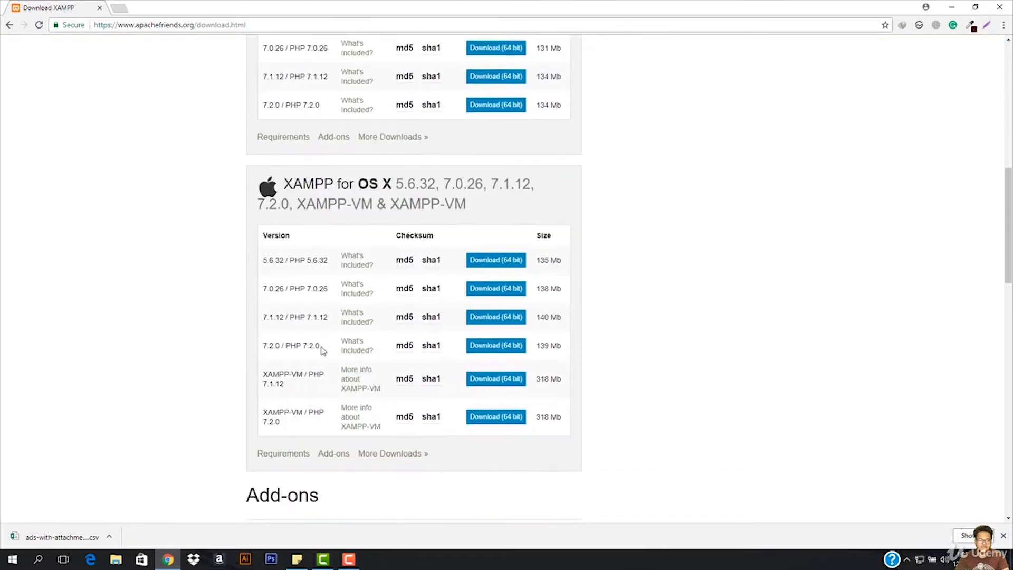
pyautogui.scroll(-3, 323, 350)
pyautogui.scroll(10, 392, 346)
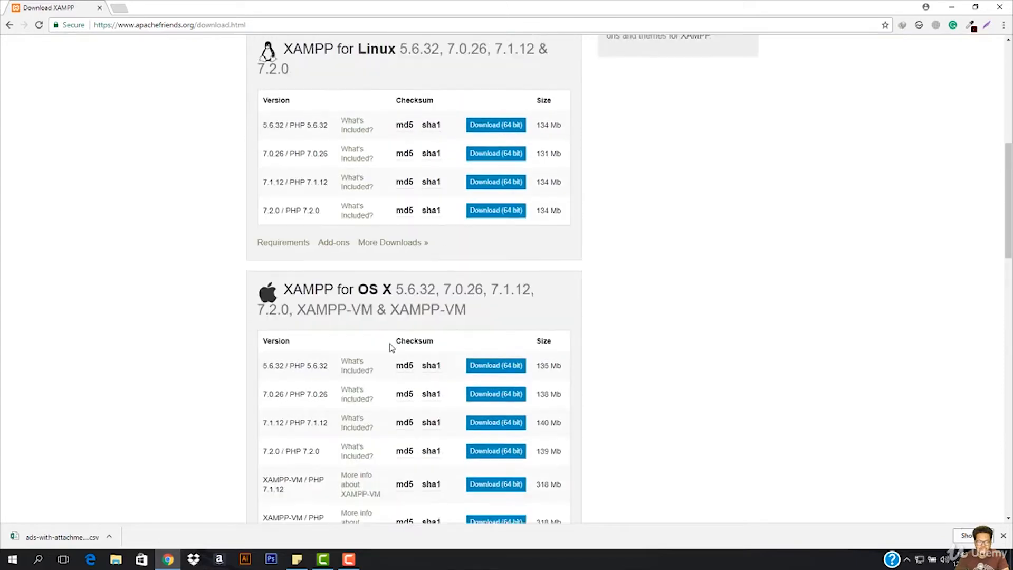
# - Download the 32-bit XAMPP 7.2.0 installer for Windows and launch the downloaded file
pyautogui.click(496, 206)
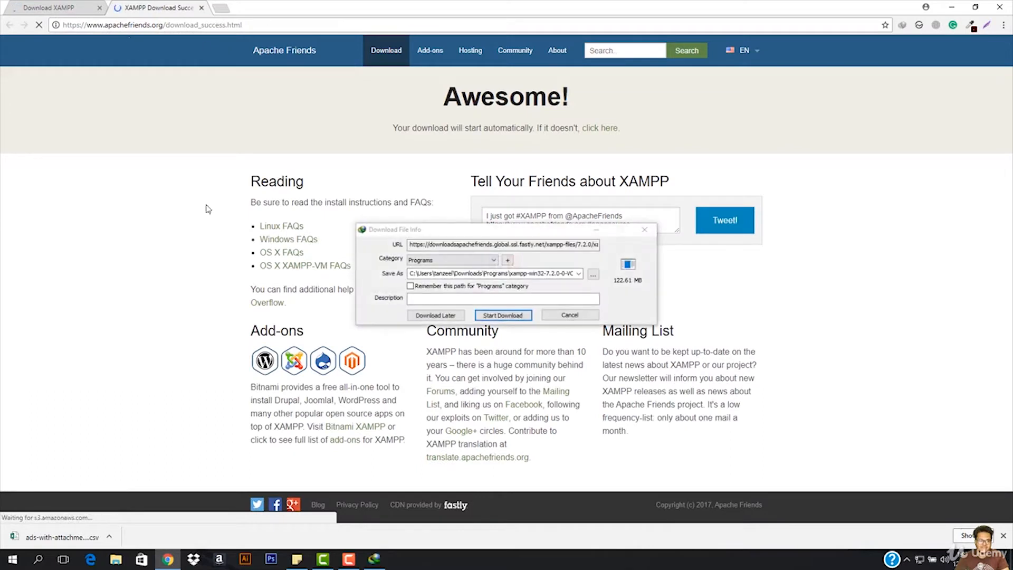
pyautogui.click(505, 315)
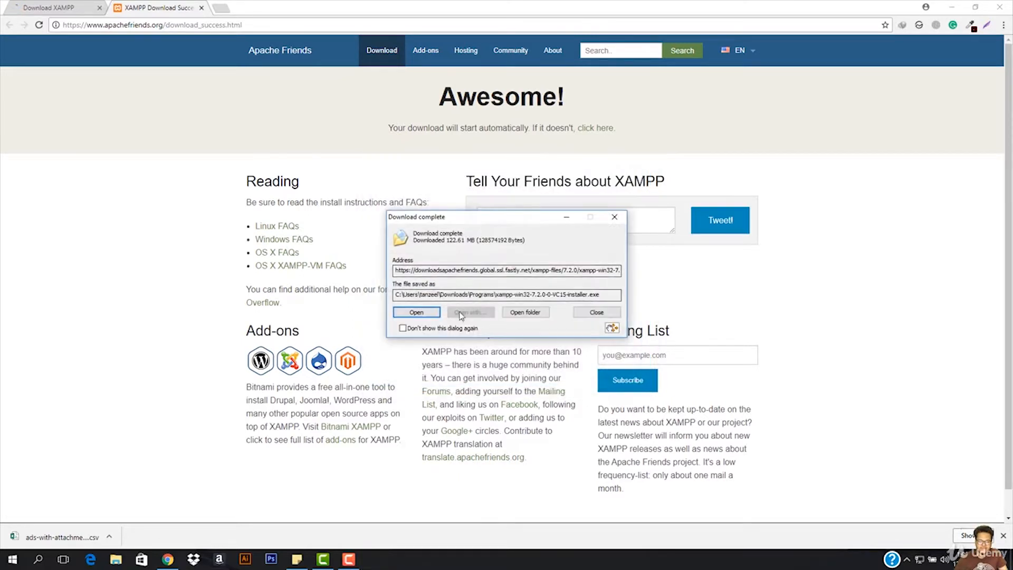
pyautogui.click(412, 312)
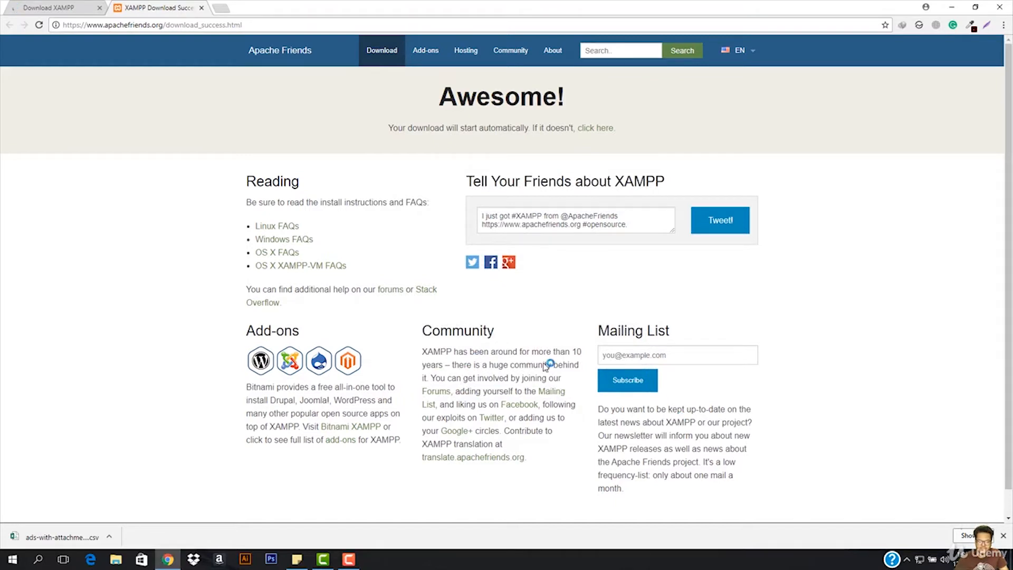
# - Acknowledge the XAMPP installer's User Account Control warning and continue the setup with all components selected
pyautogui.click(1003, 536)
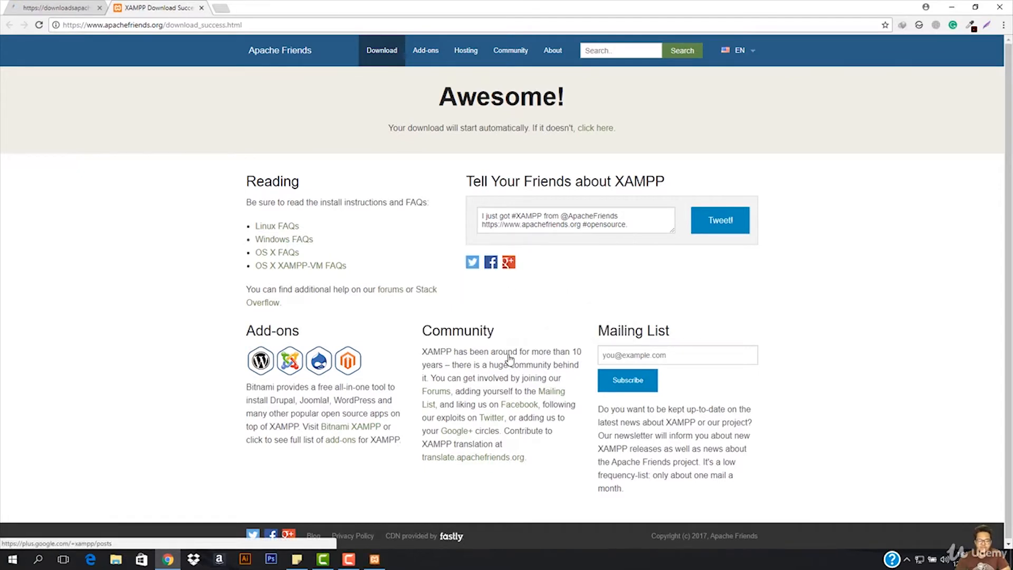
pyautogui.click(382, 561)
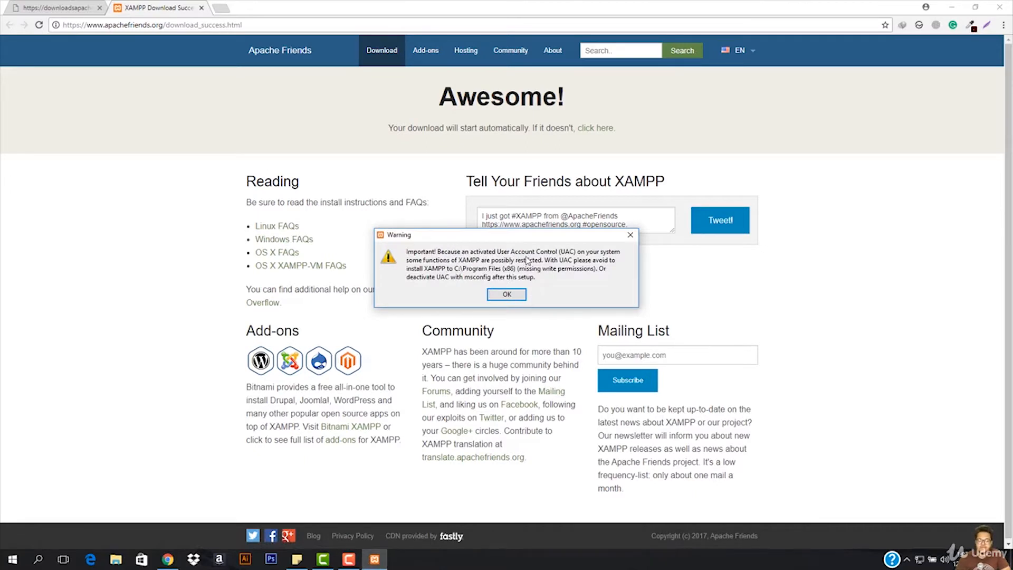
pyautogui.click(506, 295)
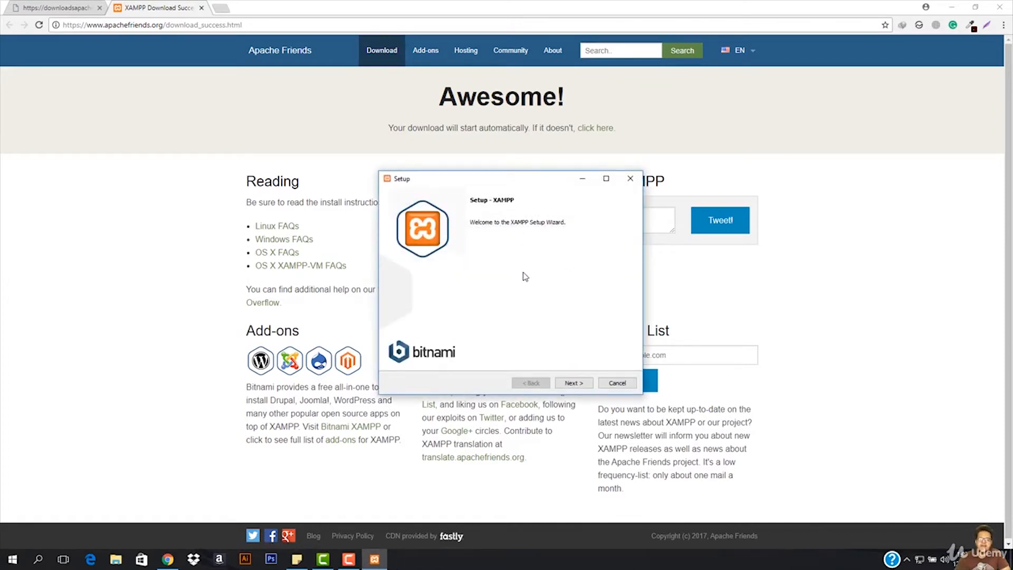
pyautogui.click(583, 381)
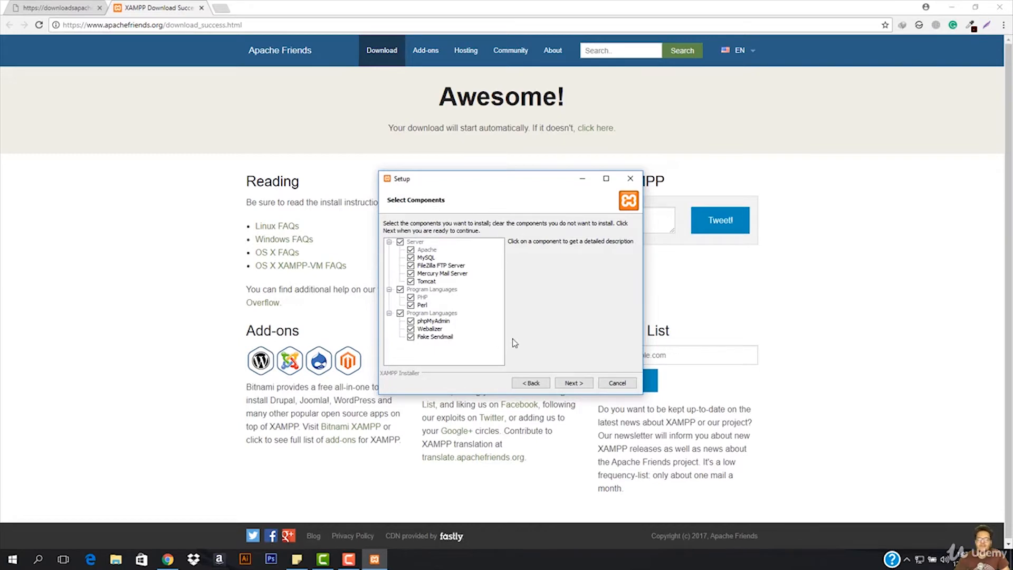
pyautogui.click(578, 383)
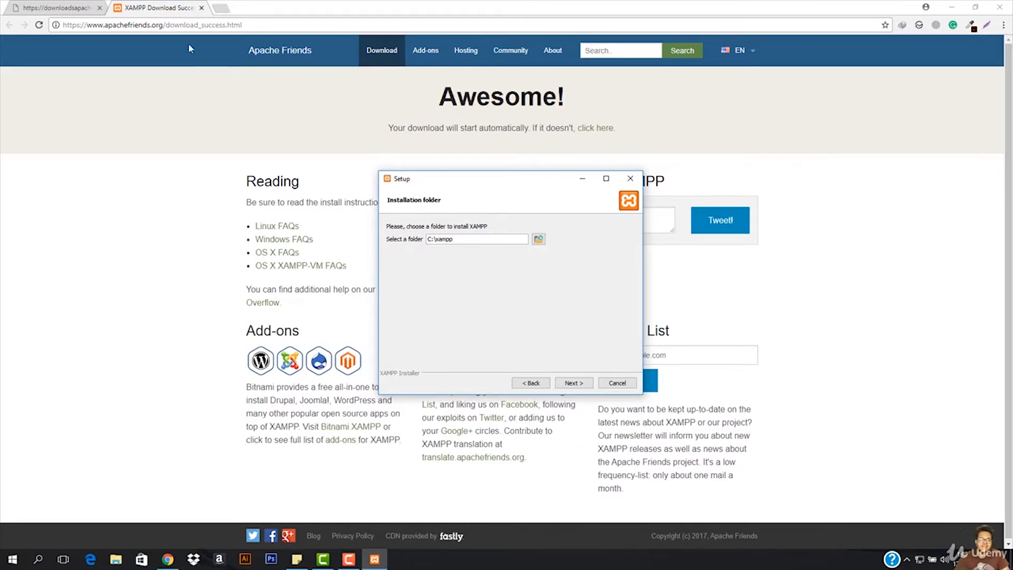
# - Check the computer's drives under This PC in File Explorer, then close the window
pyautogui.click(115, 561)
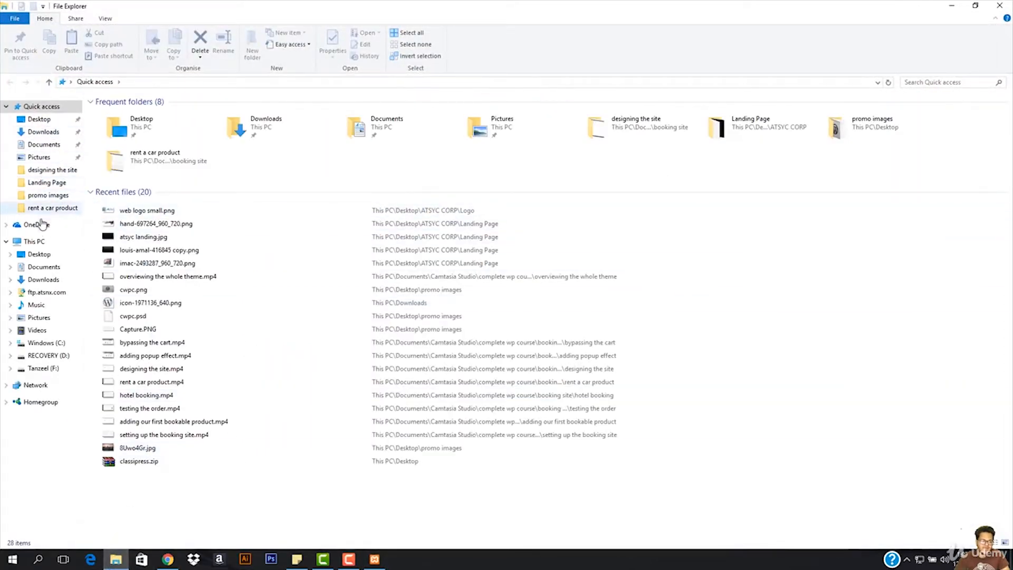
pyautogui.click(41, 245)
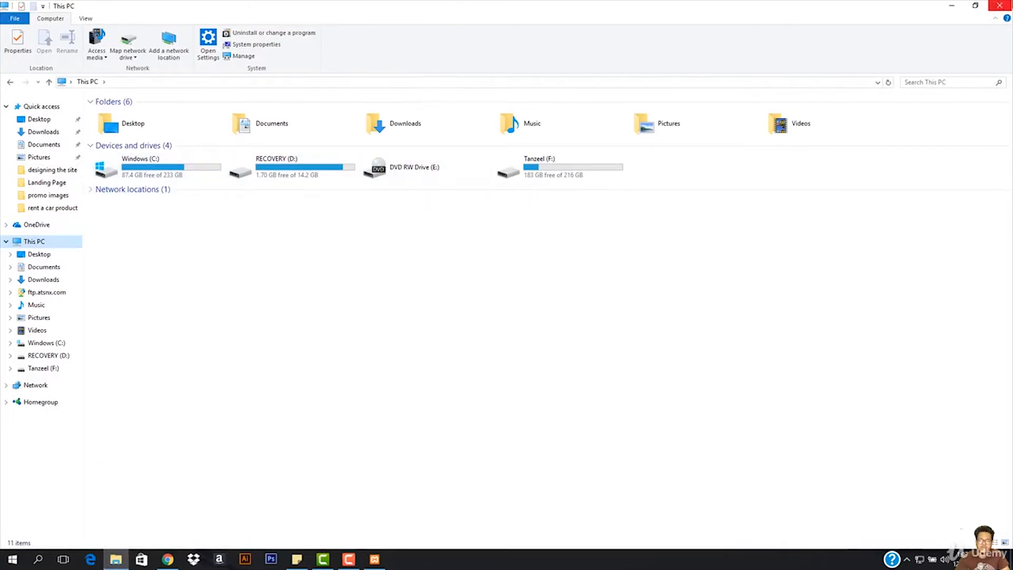
pyautogui.click(999, 5)
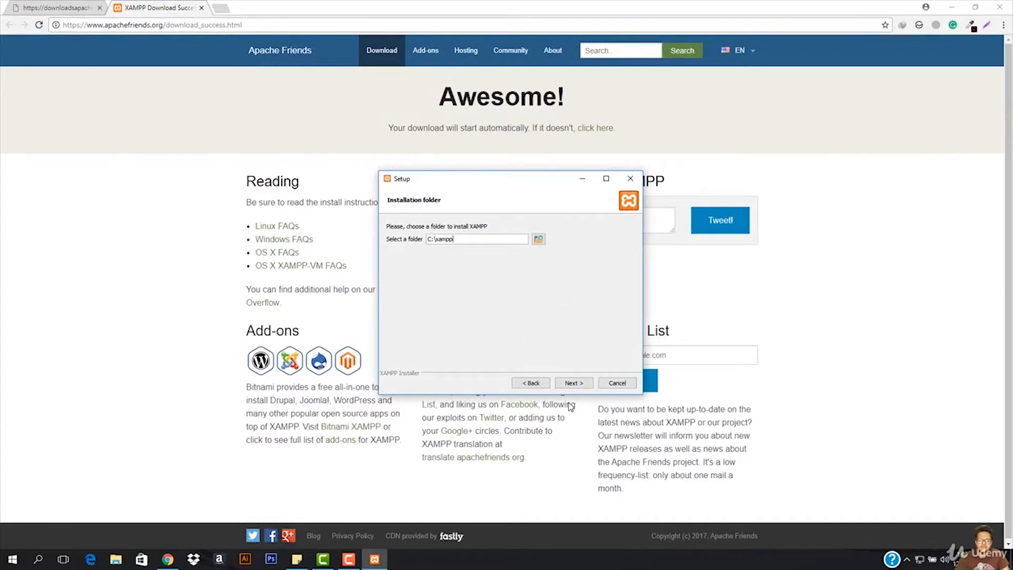
# - Install XAMPP into C:\xampp, leaving the option to learn more about Bitnami unchecked
pyautogui.click(573, 382)
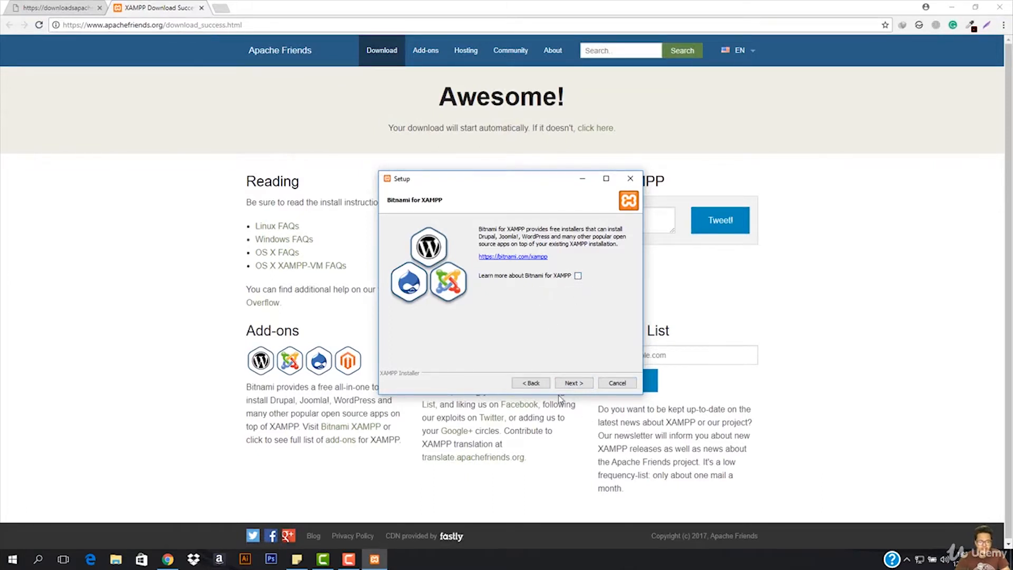
pyautogui.click(573, 383)
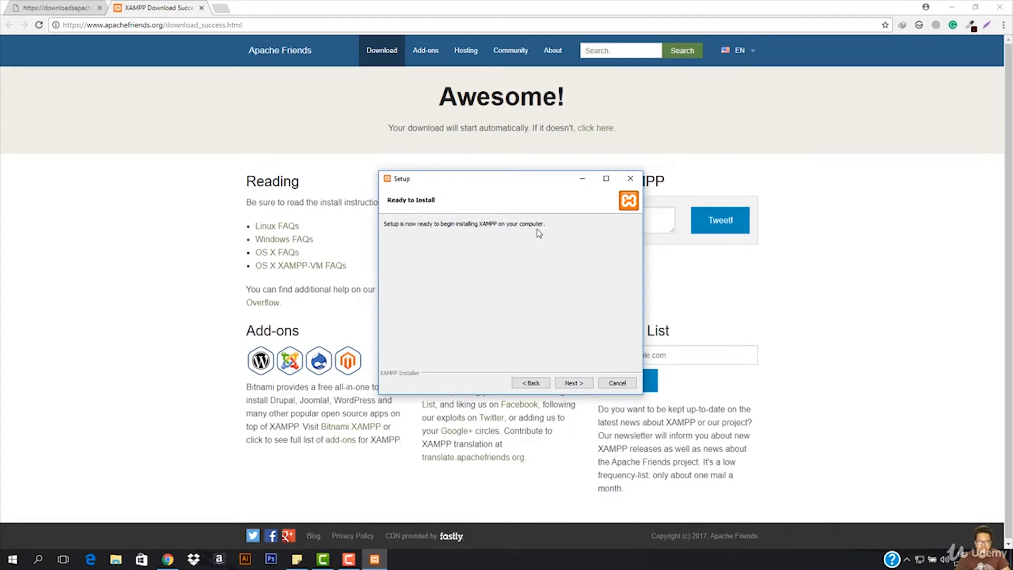
pyautogui.click(580, 381)
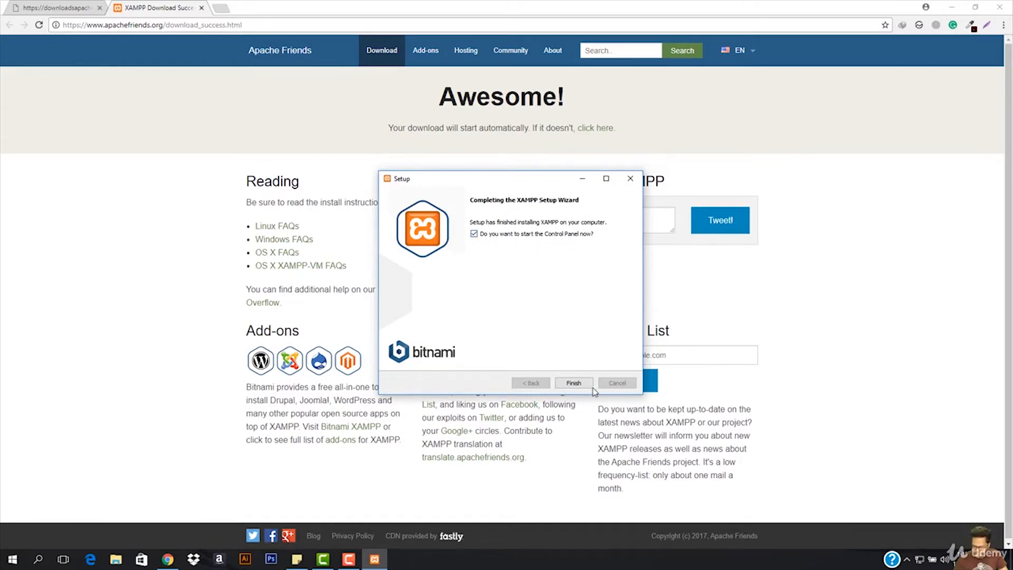
# - Finish the setup with the Control Panel set to start, and save English as its language
pyautogui.click(574, 382)
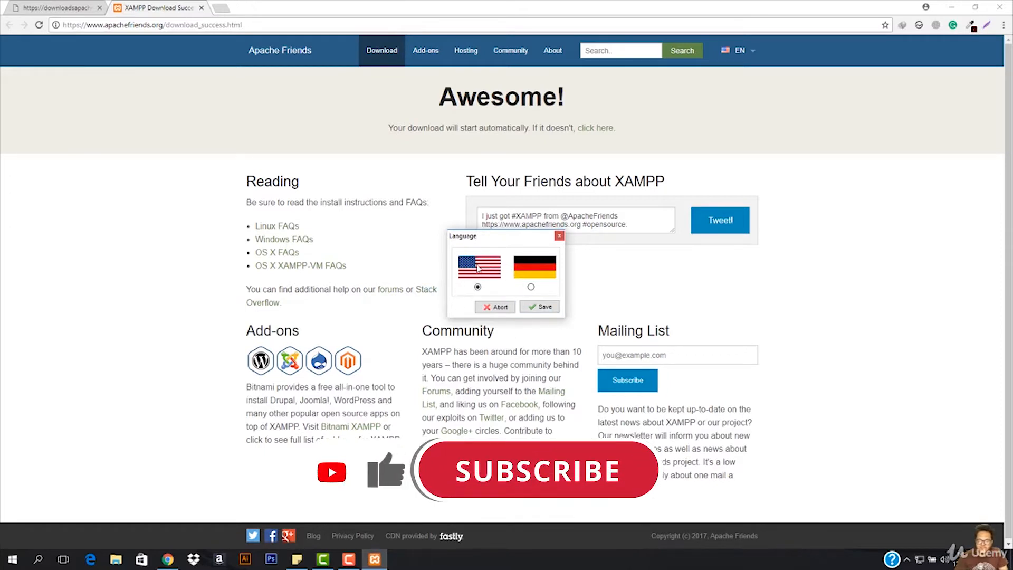
pyautogui.click(544, 309)
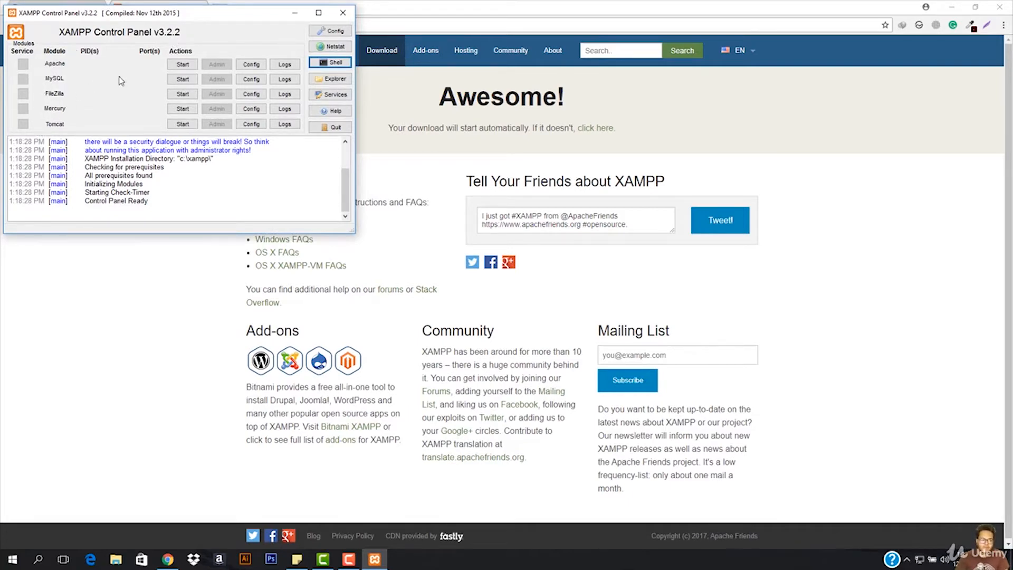
# - Start the Apache and MySQL modules in the XAMPP Control Panel
pyautogui.click(182, 64)
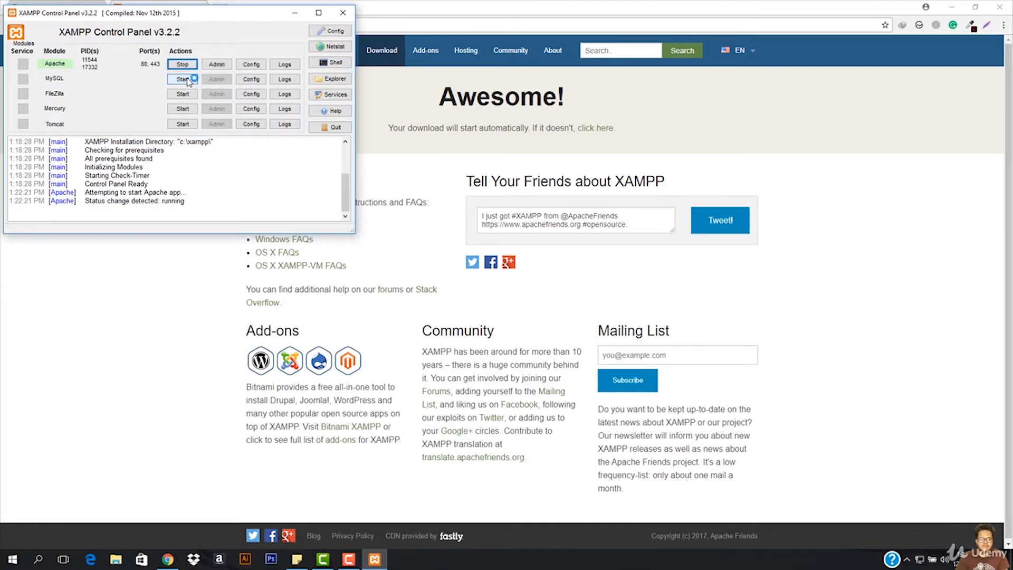
pyautogui.click(183, 79)
pyautogui.click(45, 80)
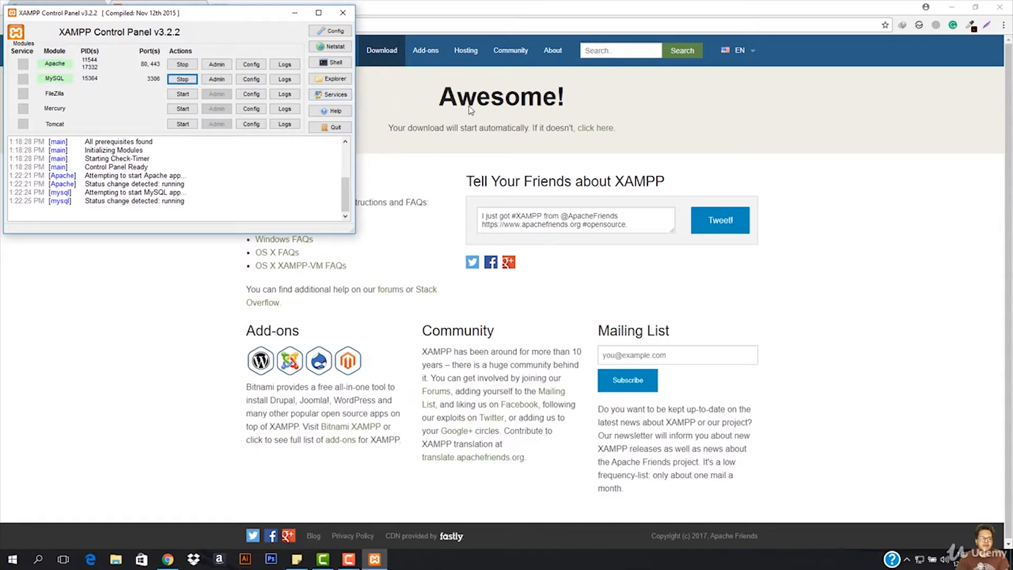
# - Switch to the browser, load localhost in a new tab and look over the XAMPP welcome page
pyautogui.click(420, 81)
pyautogui.hotkey('ctrl', 't')
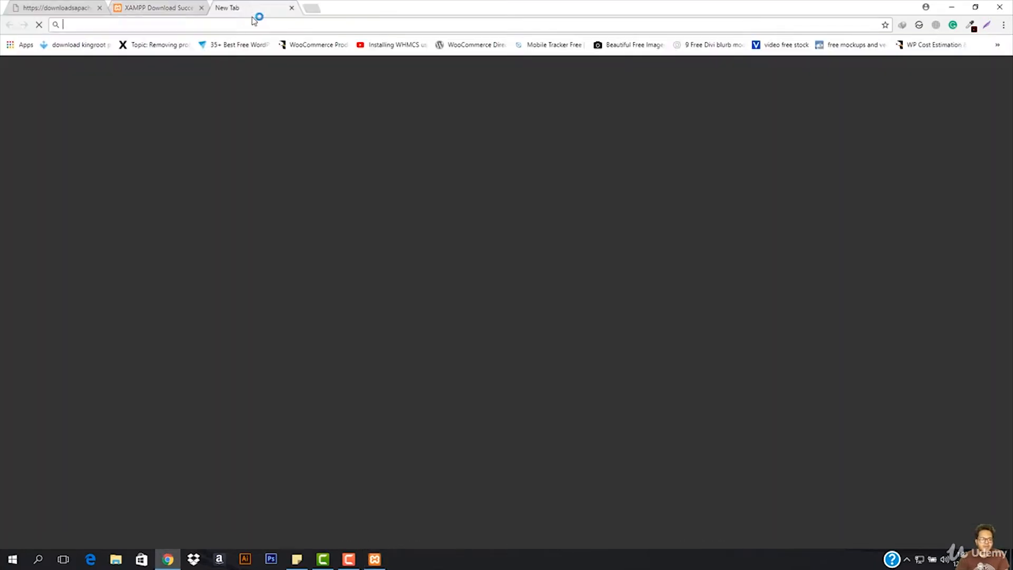
pyautogui.write('local')
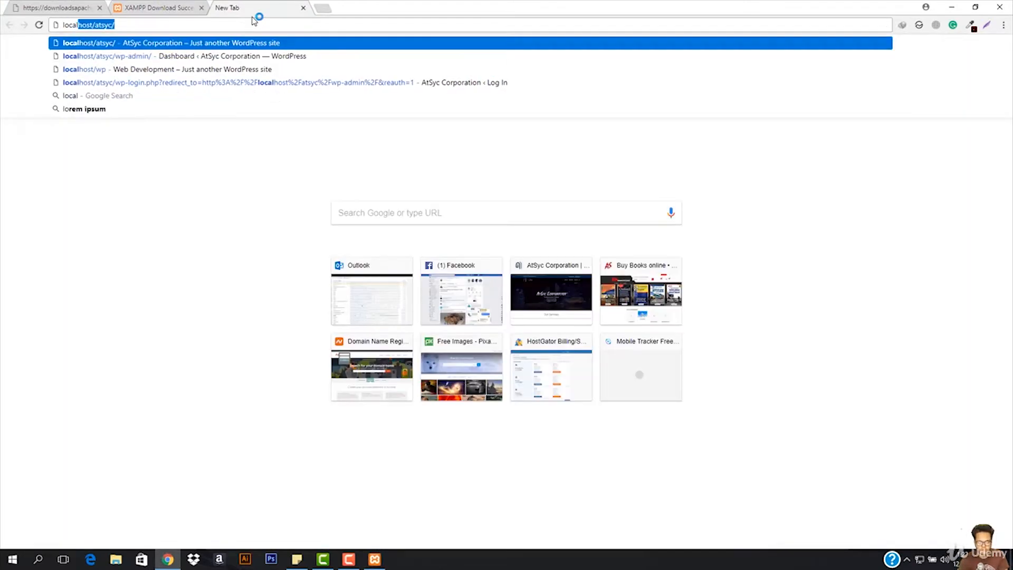
pyautogui.write('host')
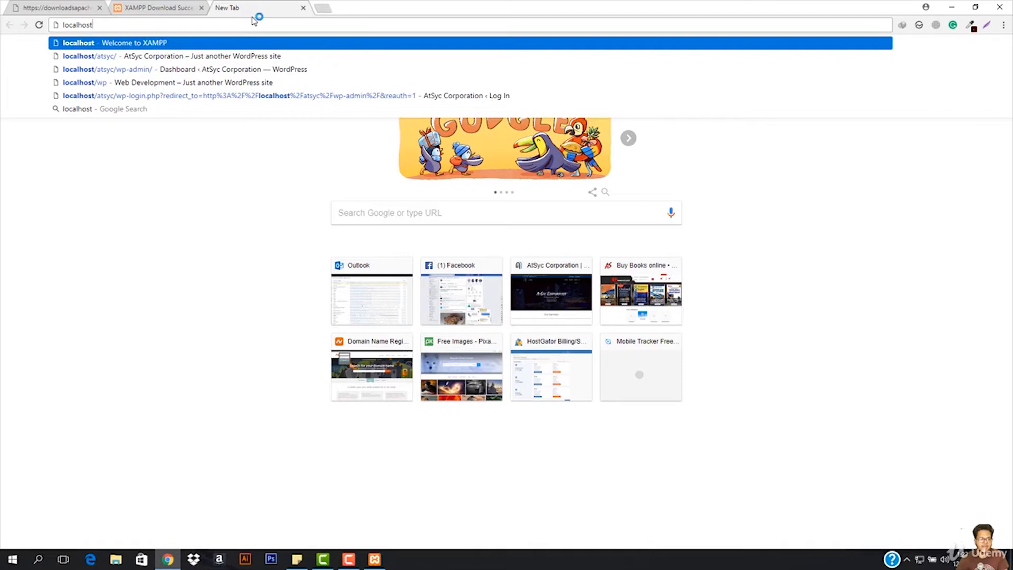
pyautogui.press('Return')
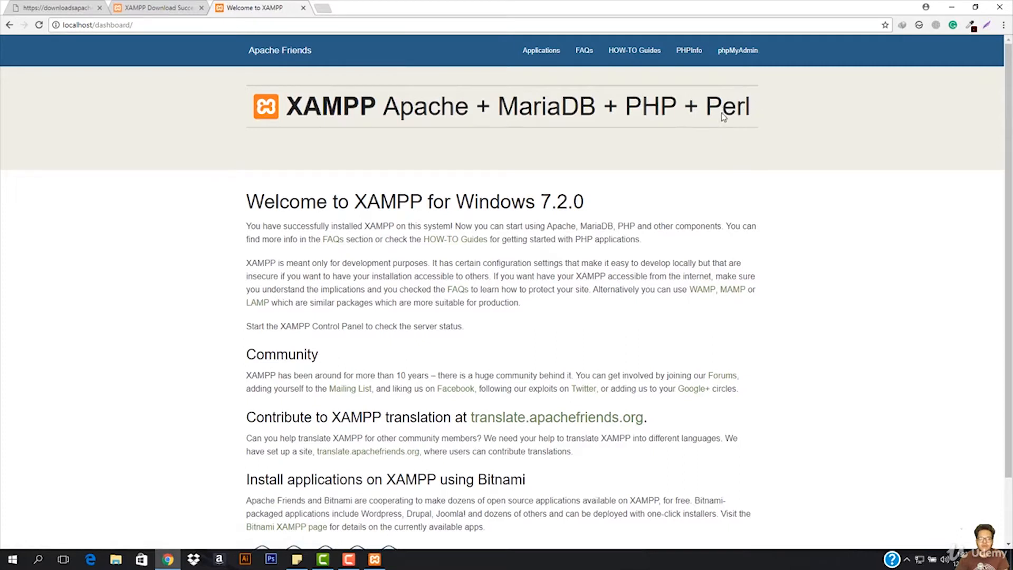
pyautogui.scroll(-2, 485, 293)
pyautogui.scroll(-1, 485, 293)
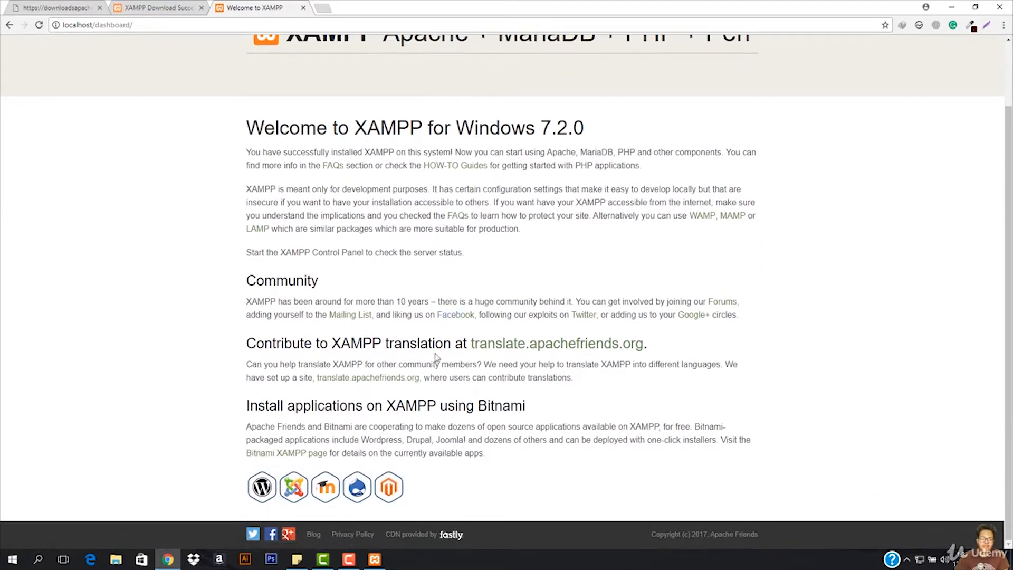
pyautogui.scroll(3, 285, 377)
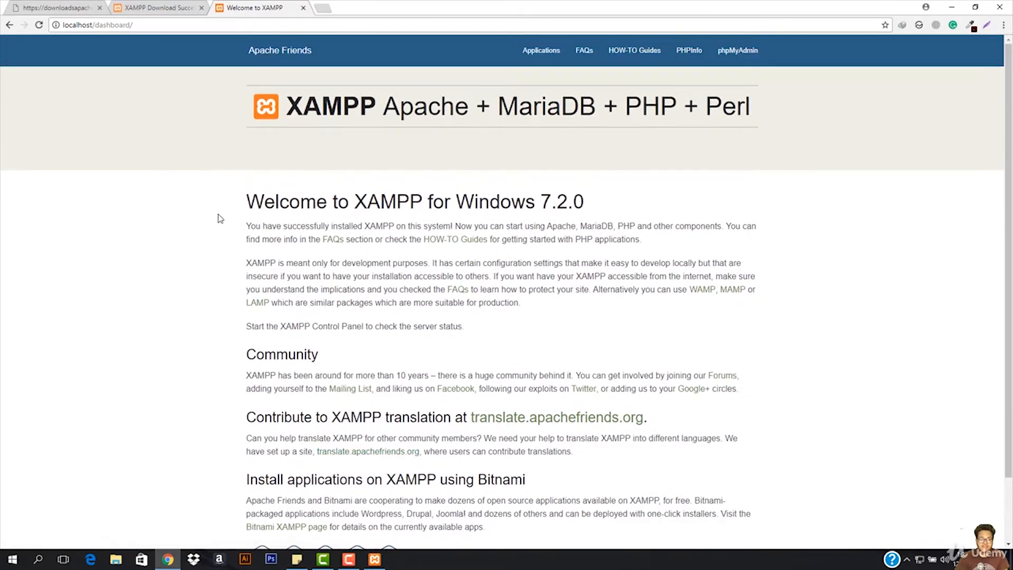
# - Stop the Apache module in the XAMPP Control Panel and load localhost in the browser to test the connection
pyautogui.click(374, 559)
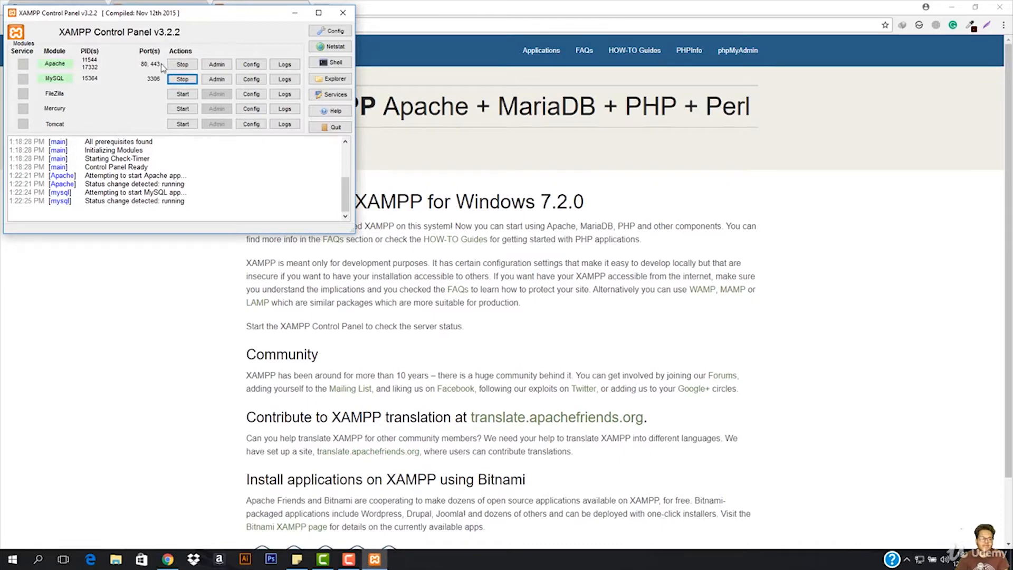
pyautogui.click(182, 64)
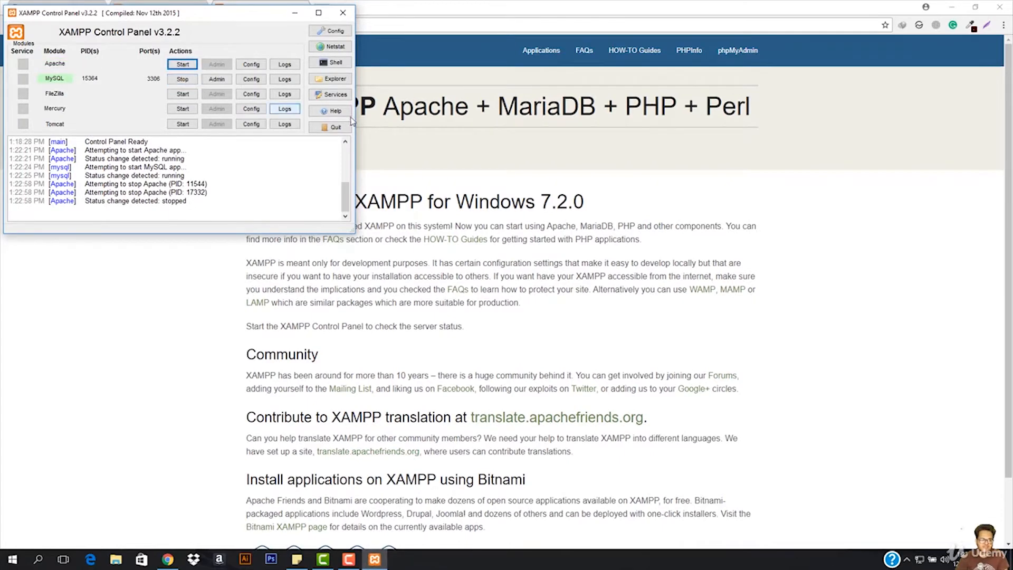
pyautogui.click(384, 64)
pyautogui.click(251, 24)
pyautogui.click(248, 27)
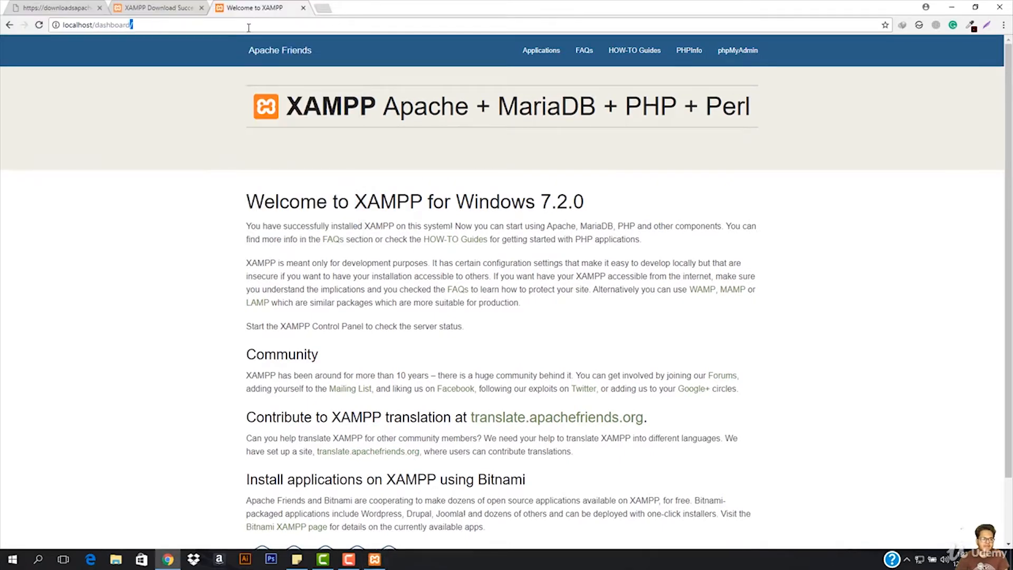
pyautogui.press('BackSpace')
pyautogui.press('BackSpace')
pyautogui.press('BackSpace')
pyautogui.press('BackSpace')
pyautogui.press('BackSpace')
pyautogui.press('BackSpace')
pyautogui.press('BackSpace')
pyautogui.press('BackSpace')
pyautogui.press('BackSpace')
pyautogui.press('BackSpace')
pyautogui.press('Return')
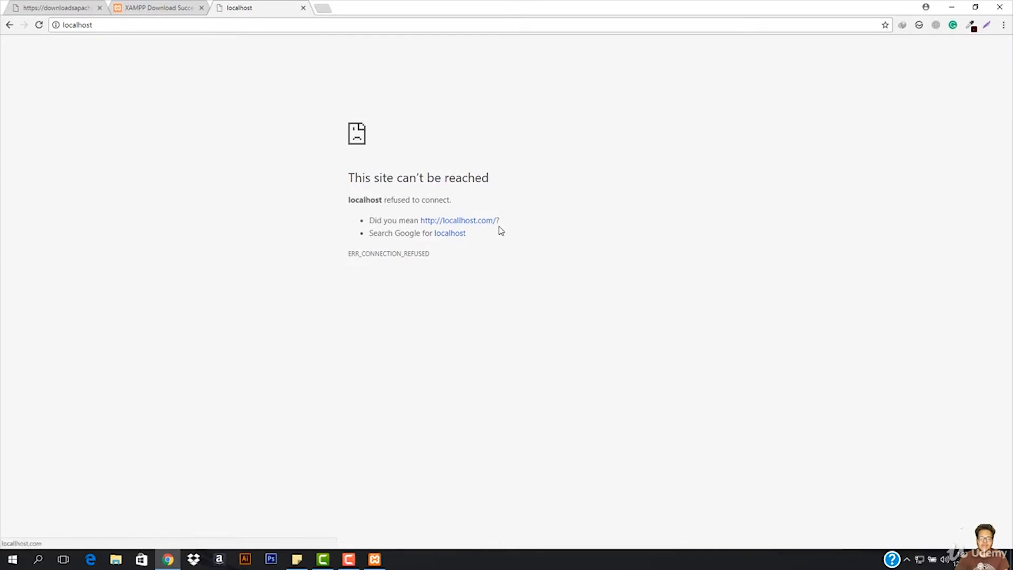
# - Switch back to the XAMPP Control Panel and start the Apache module again
pyautogui.click(374, 559)
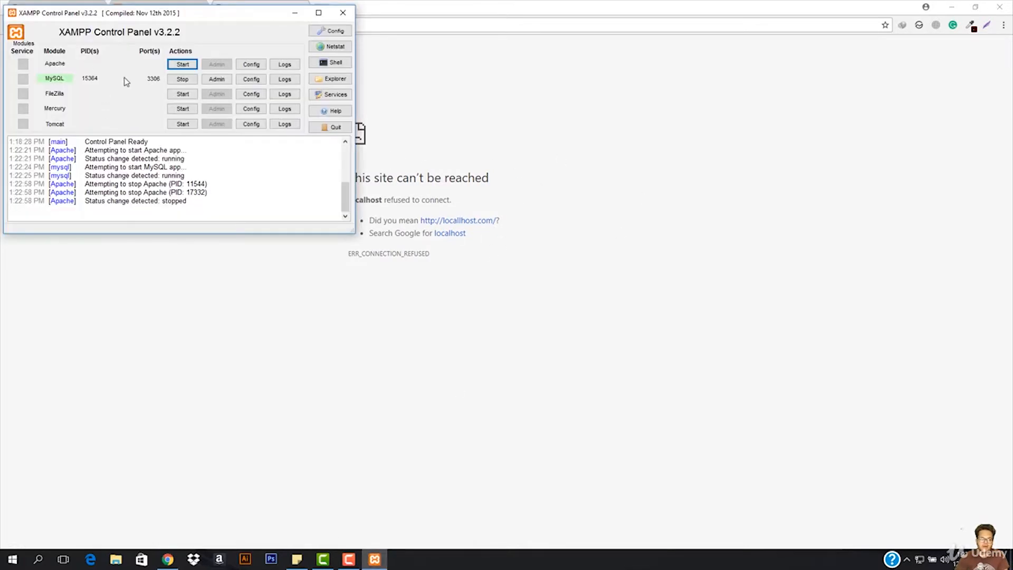
pyautogui.click(177, 66)
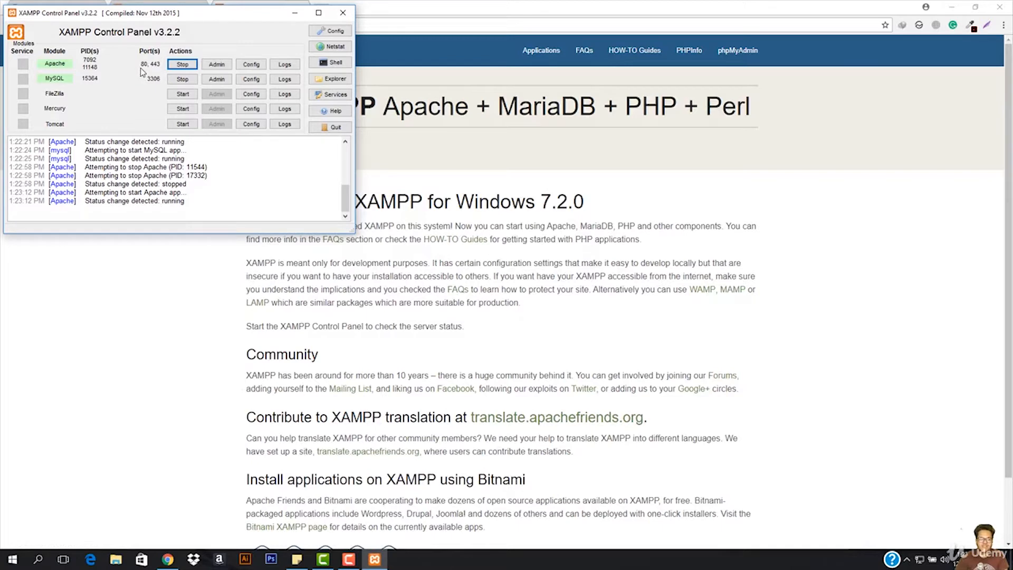
# - Open the C:\xampp\apache\conf folder in File Explorer
pyautogui.click(116, 560)
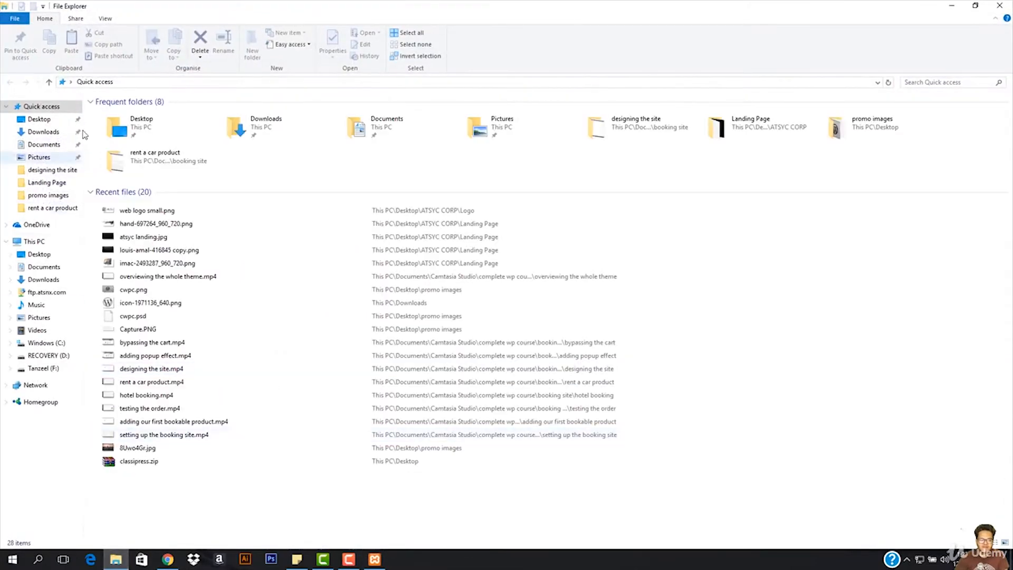
pyautogui.click(45, 343)
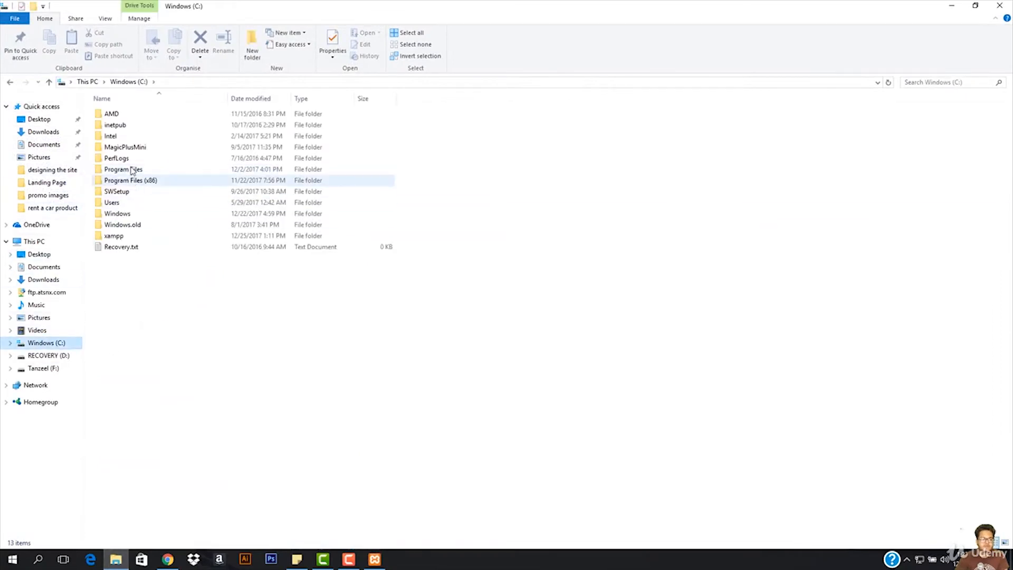
pyautogui.click(119, 236)
pyautogui.doubleClick(120, 236)
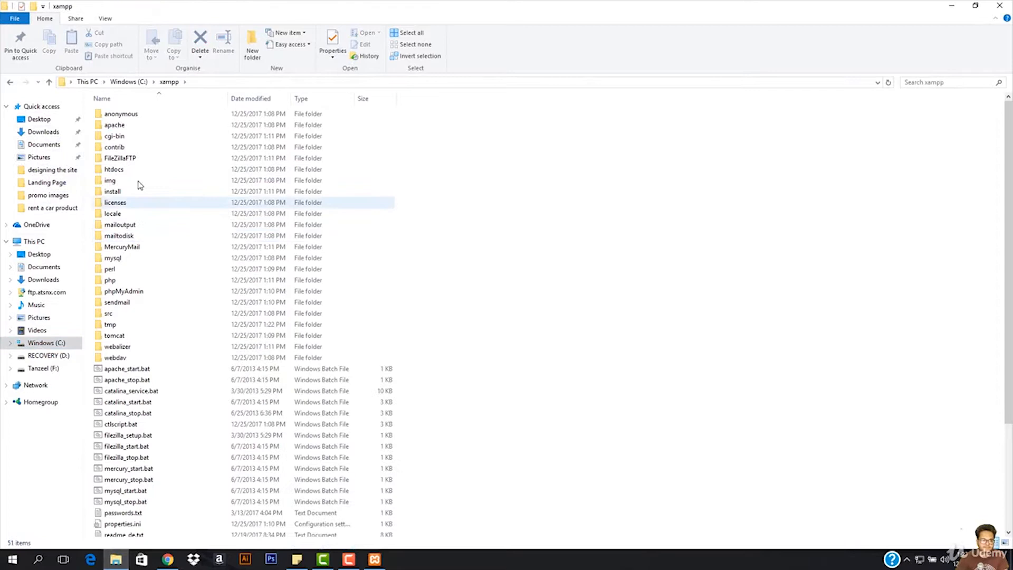
pyautogui.doubleClick(130, 131)
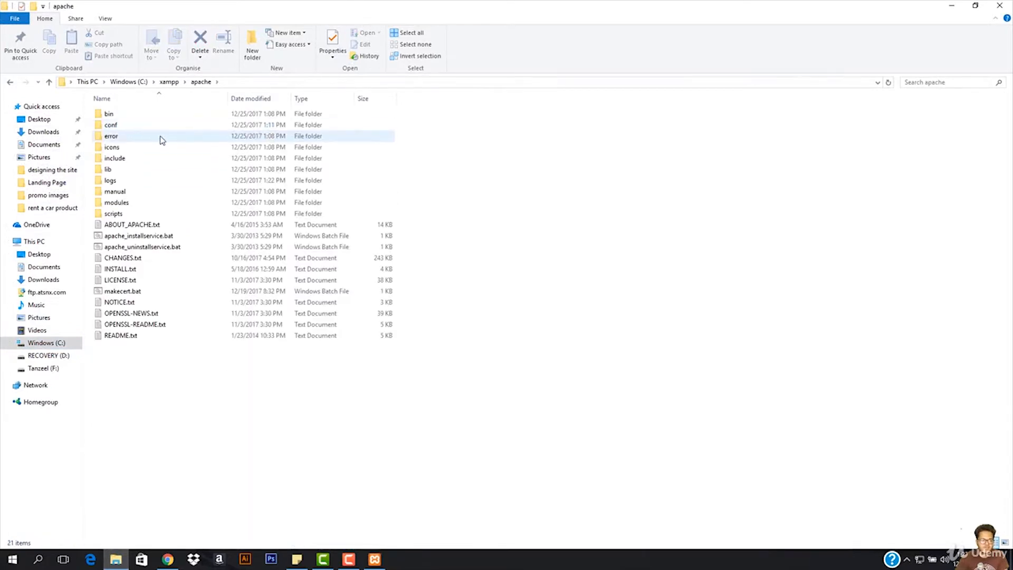
pyautogui.doubleClick(143, 132)
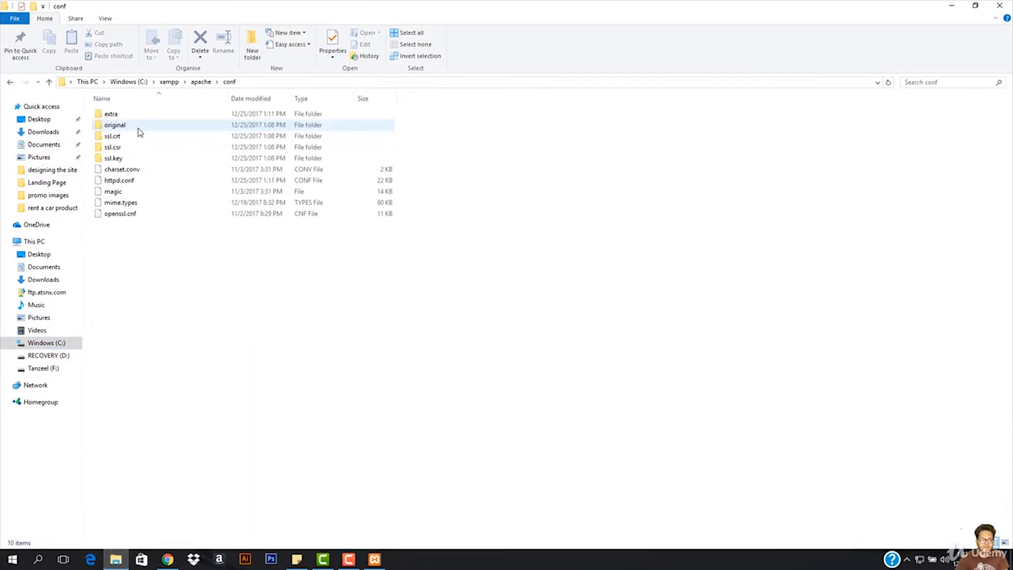
# - Open httpd.conf with Notepad, without making it the permanent app for .conf files
pyautogui.click(139, 182)
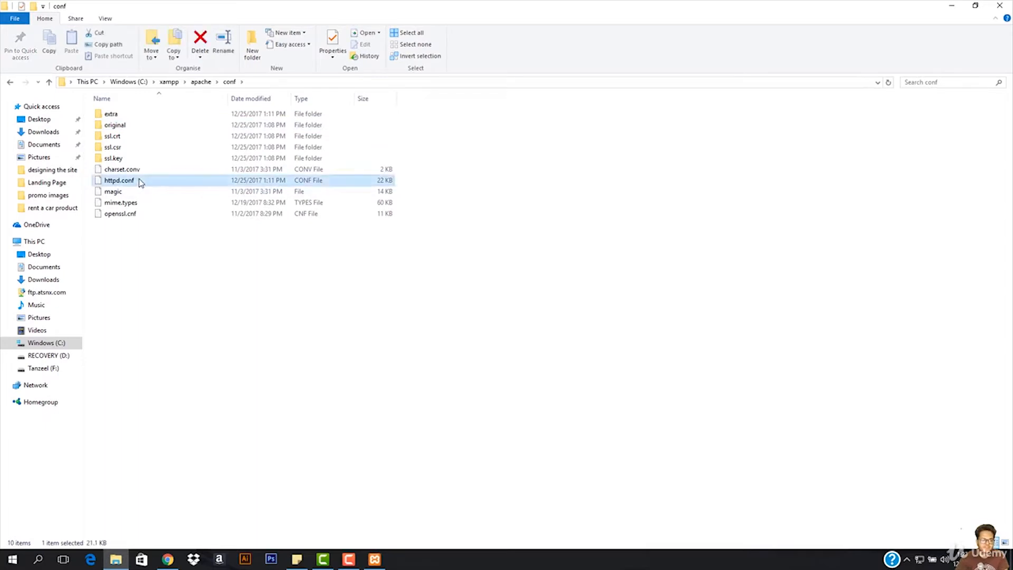
pyautogui.rightClick(140, 181)
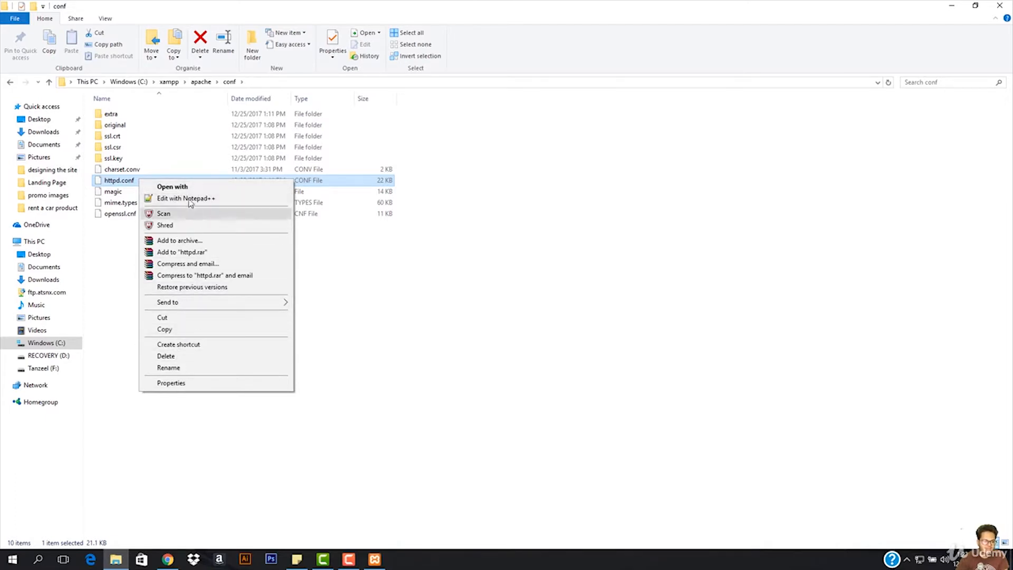
pyautogui.click(173, 187)
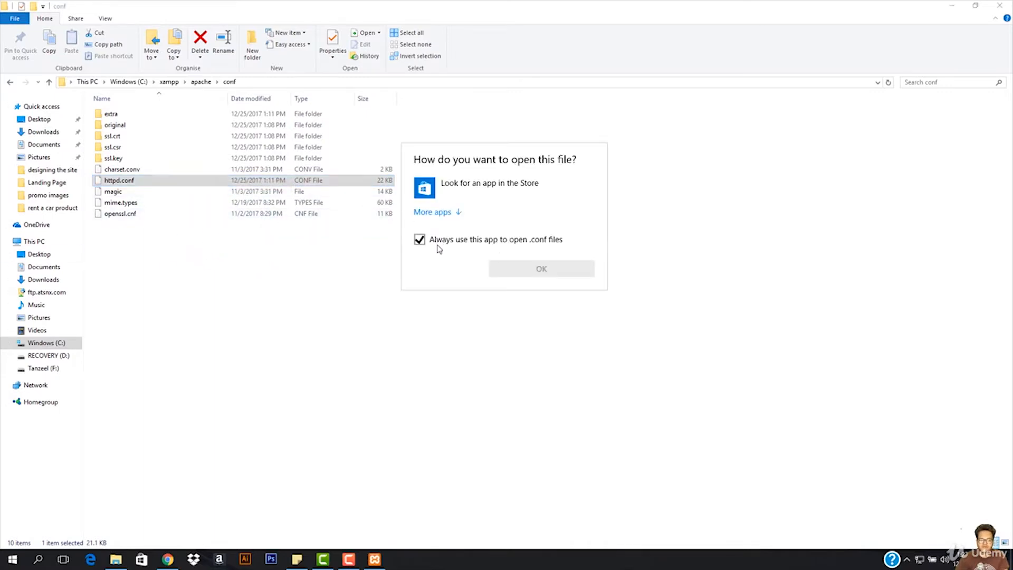
pyautogui.click(435, 212)
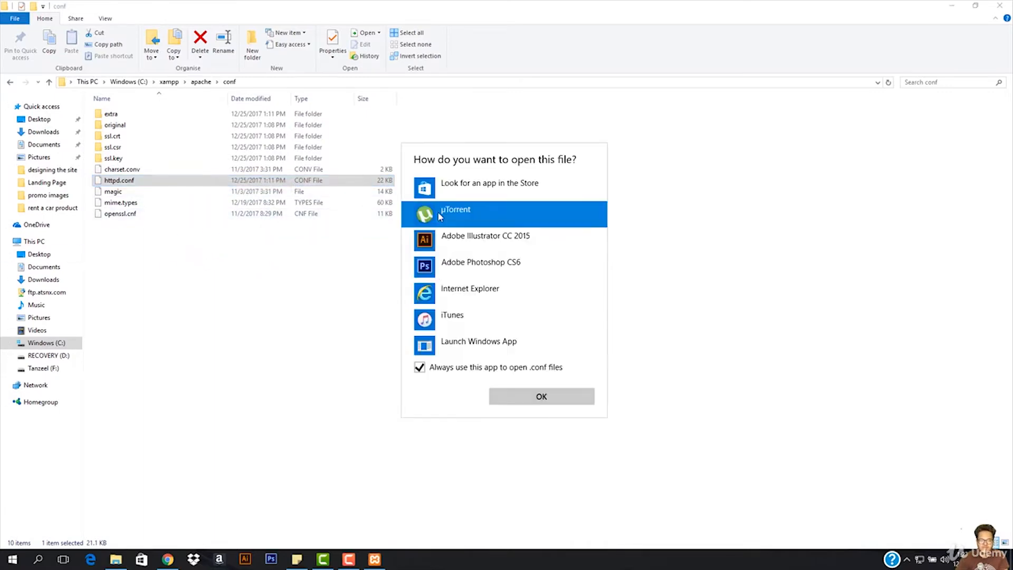
pyautogui.click(419, 368)
pyautogui.scroll(-3, 505, 262)
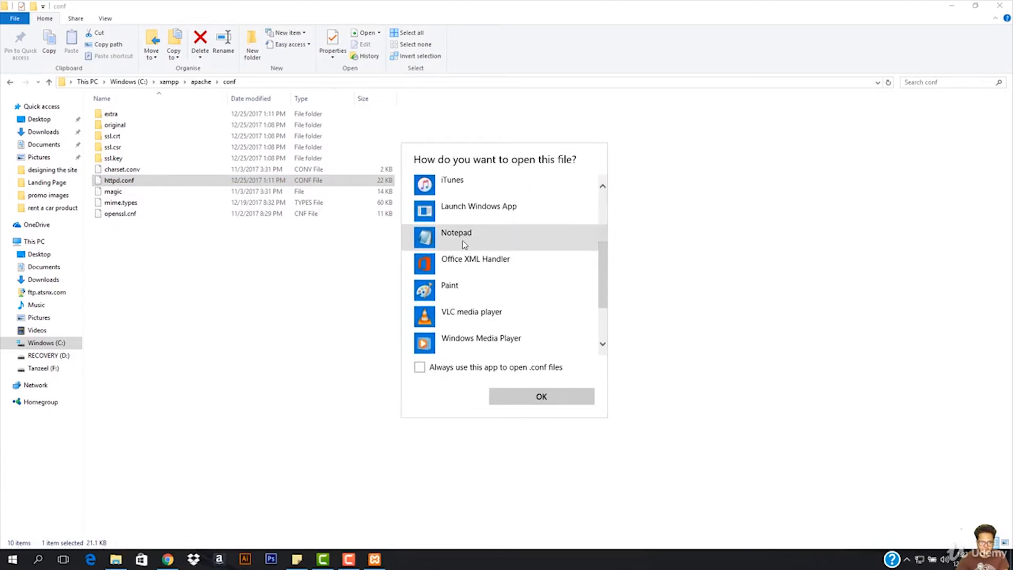
pyautogui.click(464, 244)
pyautogui.click(541, 400)
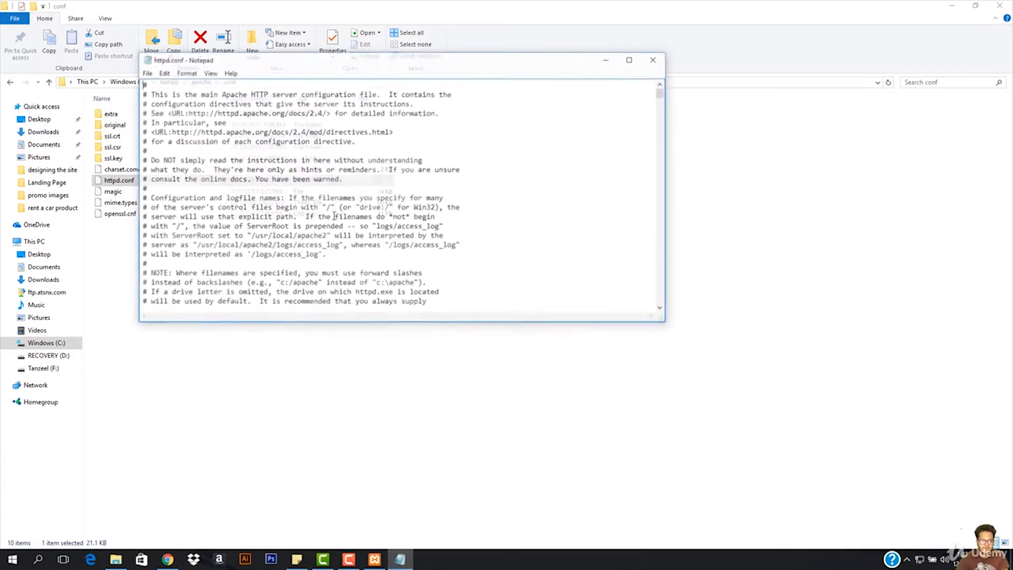
pyautogui.click(632, 59)
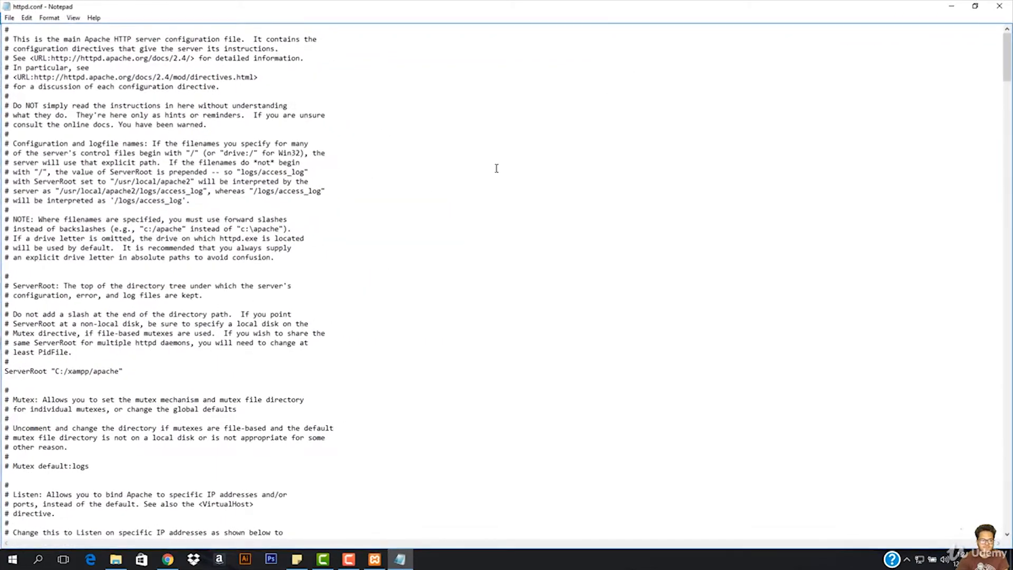
pyautogui.hotkey('ctrl', 'f')
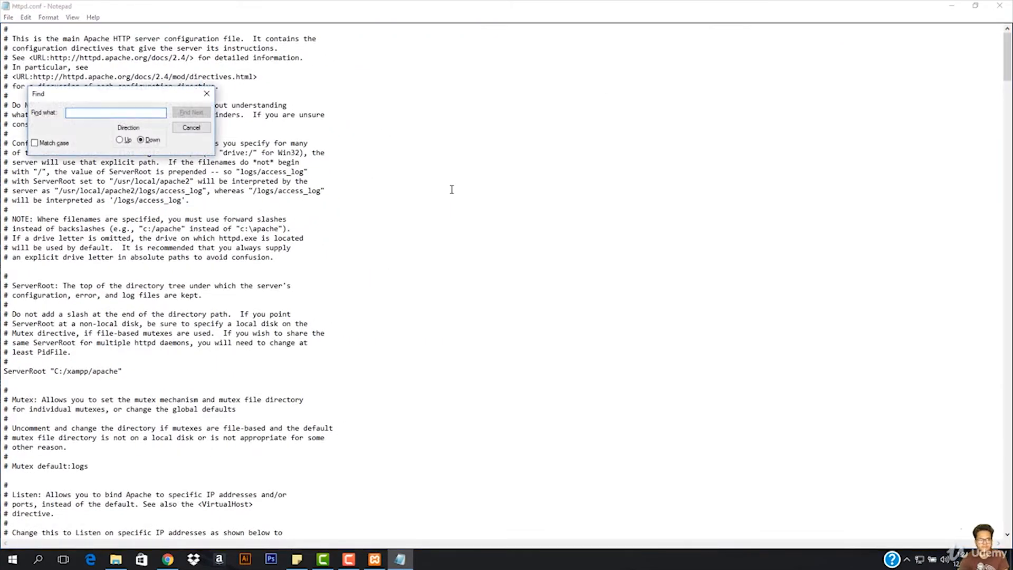
pyautogui.press('Escape')
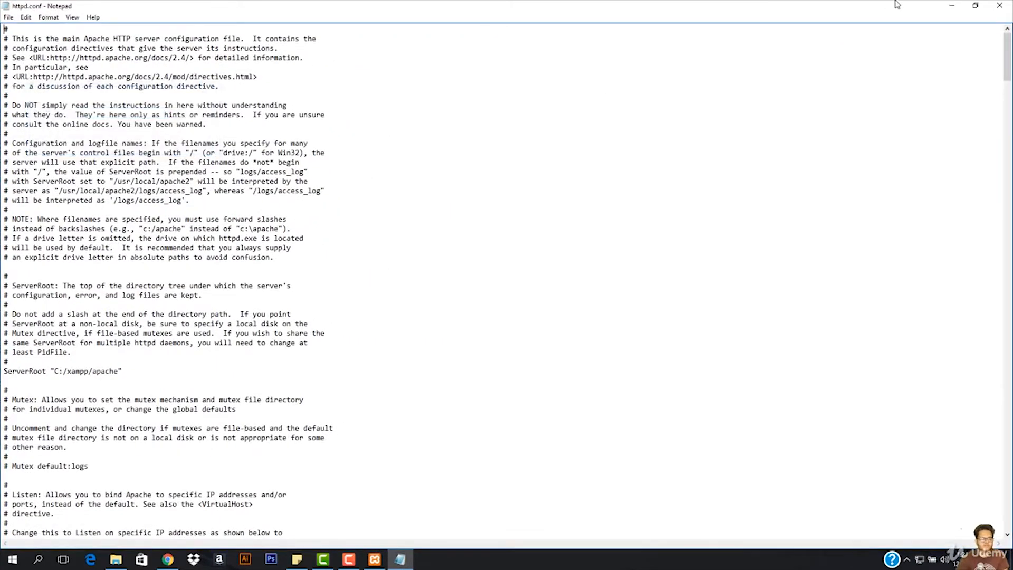
pyautogui.click(974, 6)
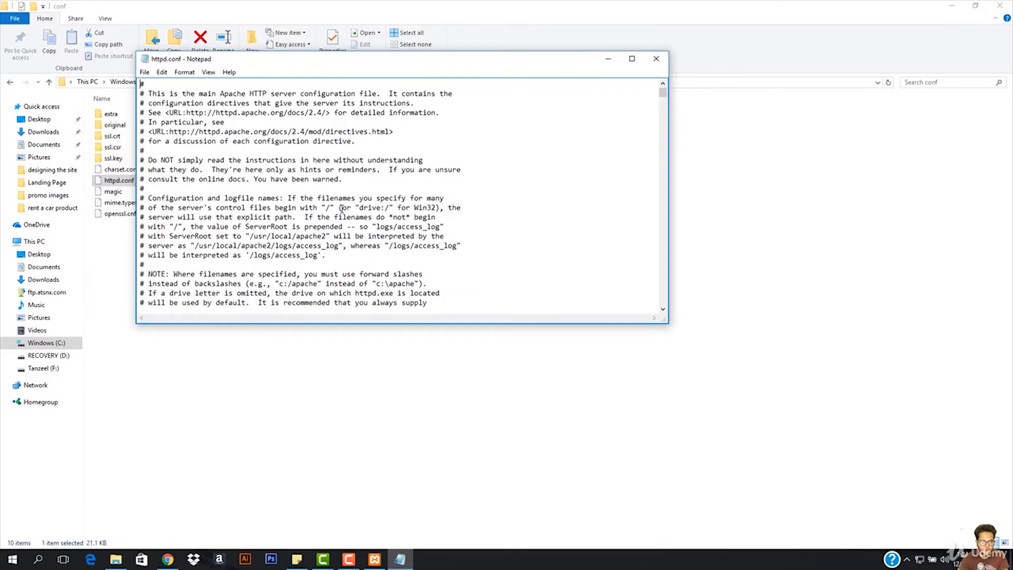
# - Search httpd.conf for "listen" and set the port of the uncommented Listen directive to 8080
pyautogui.hotkey('ctrl', 'f')
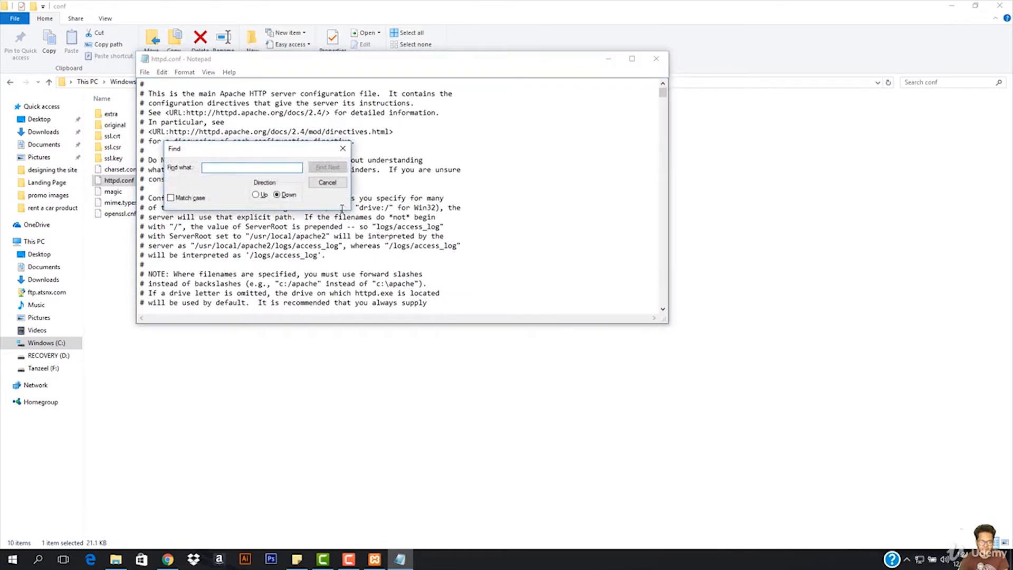
pyautogui.write('listen')
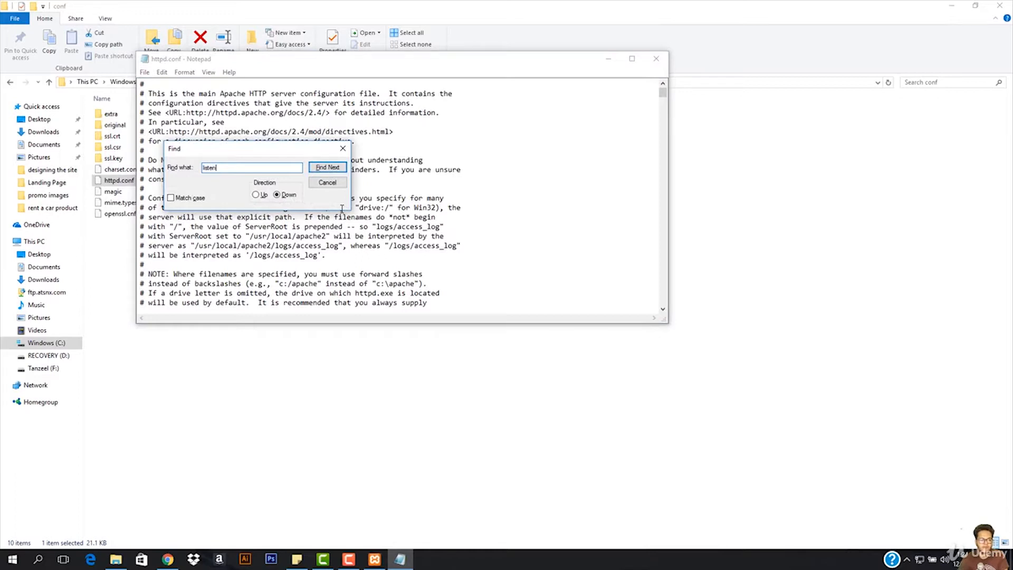
pyautogui.click(327, 168)
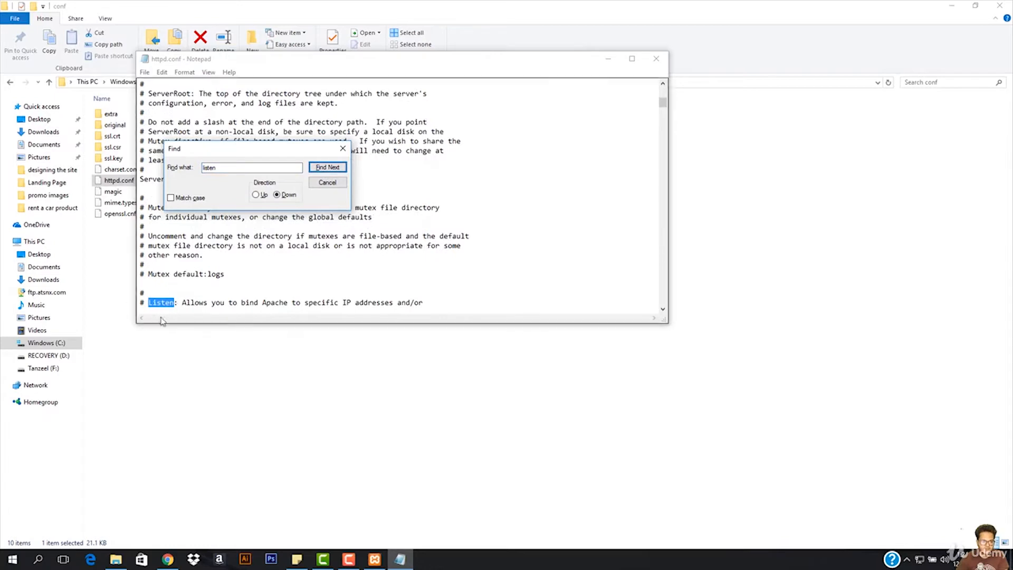
pyautogui.click(343, 149)
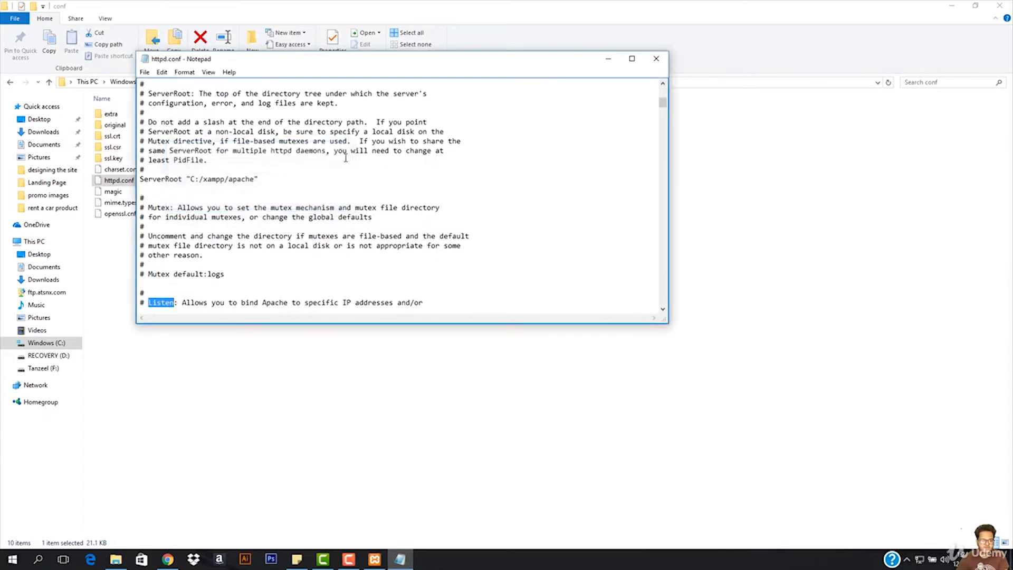
pyautogui.scroll(-4, 339, 202)
pyautogui.scroll(-1, 332, 208)
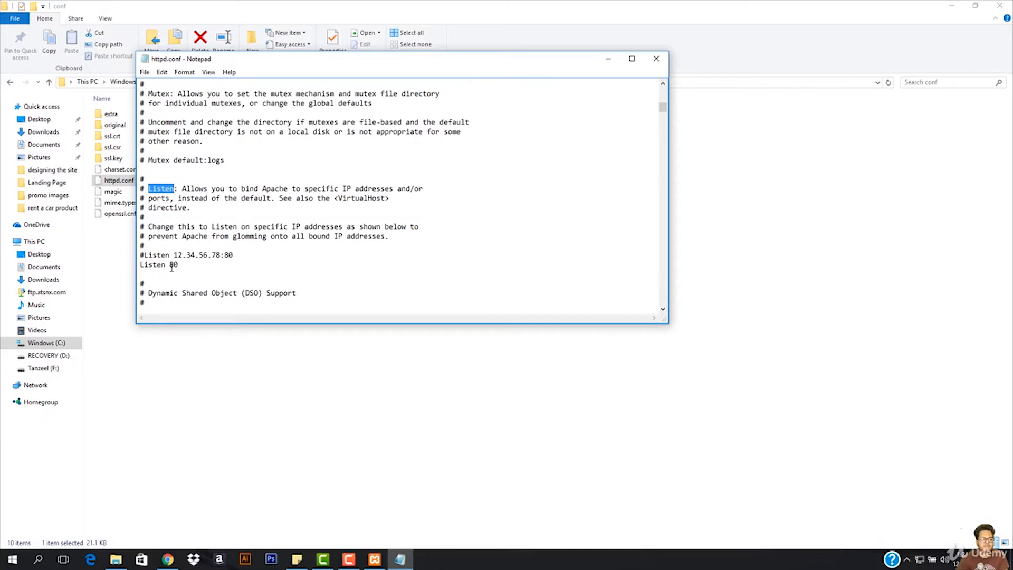
pyautogui.moveTo(170, 265); pyautogui.dragTo(174, 265)
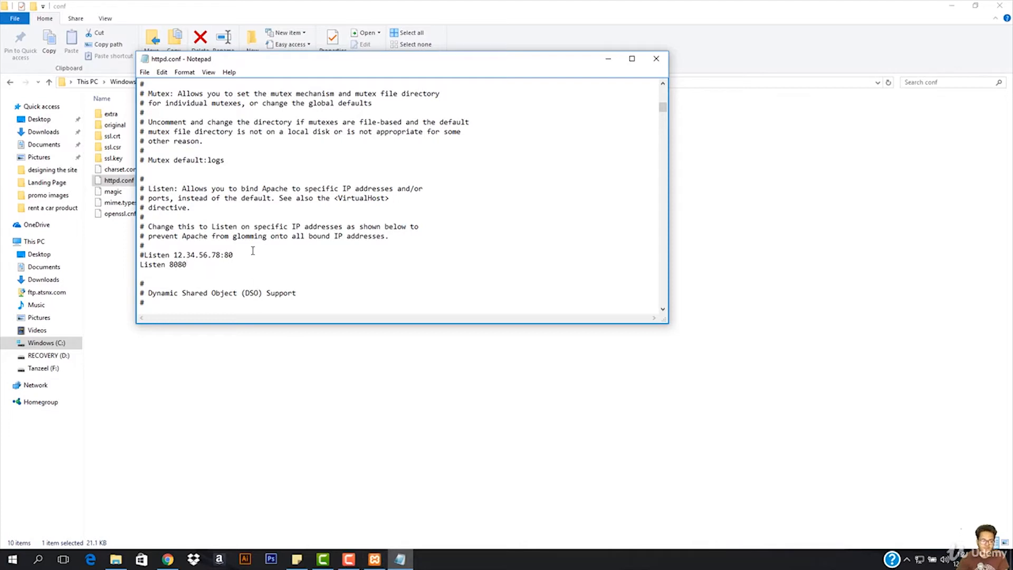
# - Search httpd.conf for "servername" and set the ServerName directive to localhost:8080
pyautogui.scroll(-1, 253, 251)
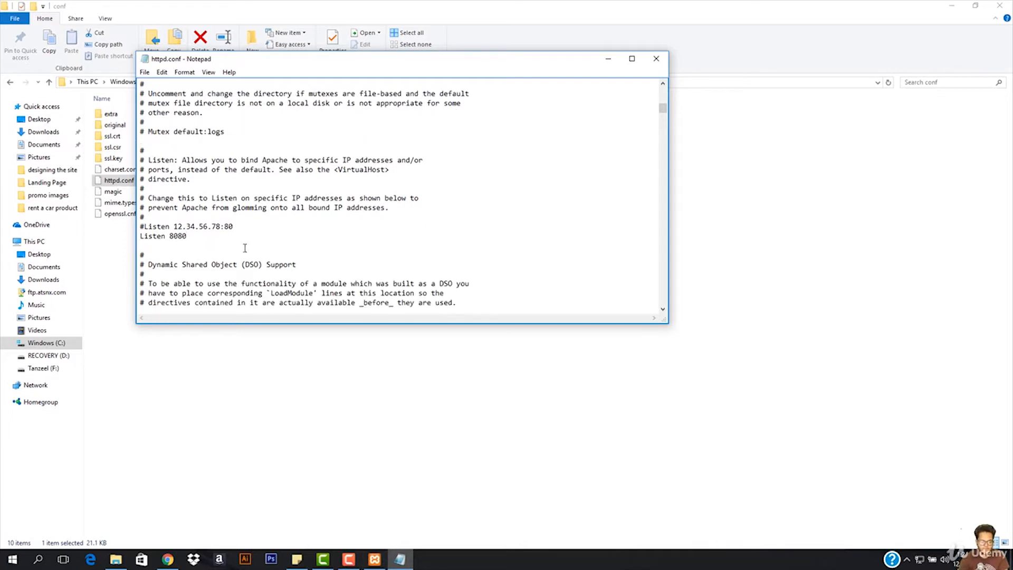
pyautogui.hotkey('ctrl', 'f')
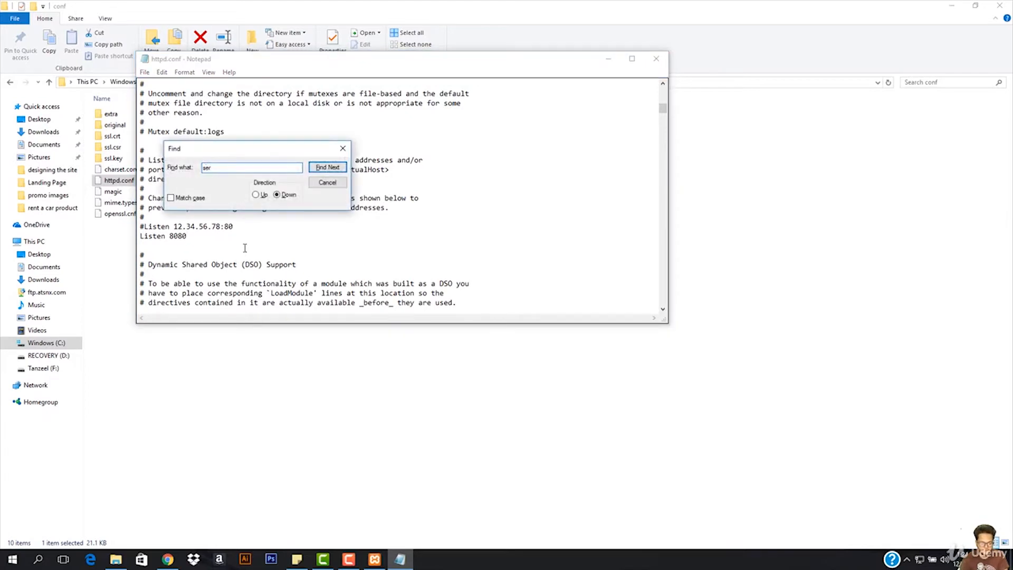
pyautogui.write('servername')
pyautogui.press('Return')
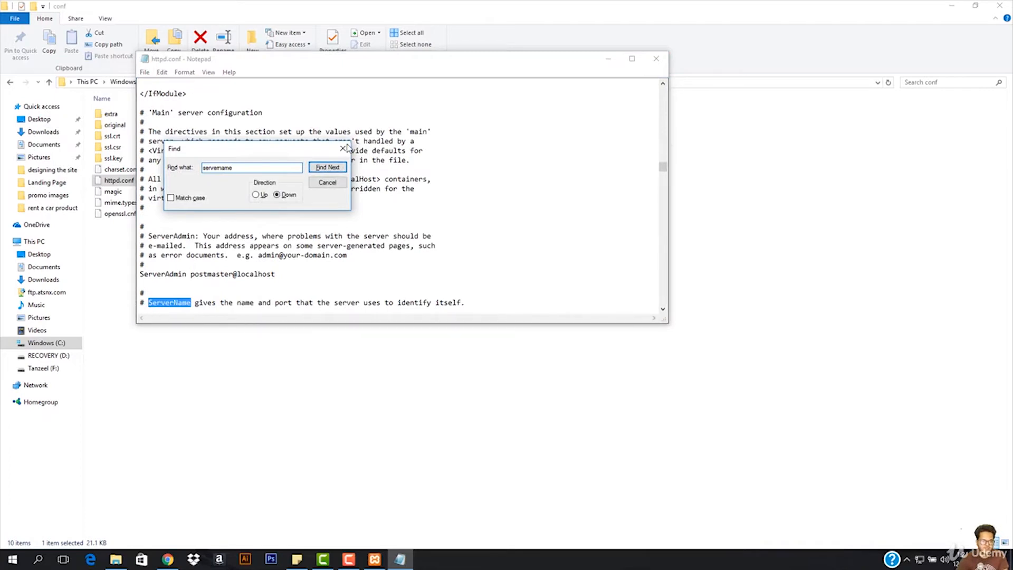
pyautogui.click(343, 148)
pyautogui.scroll(-3, 289, 237)
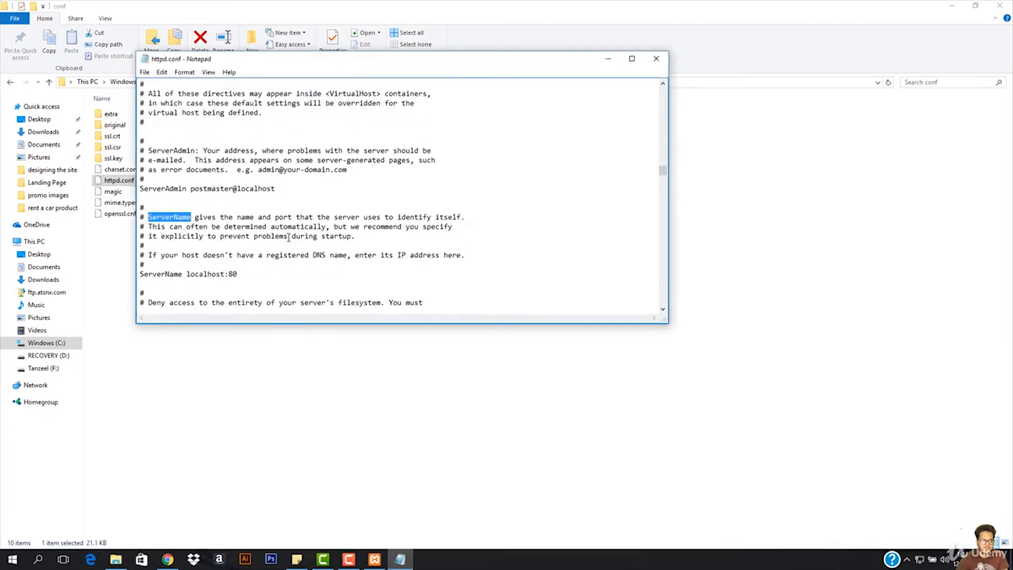
pyautogui.click(237, 276)
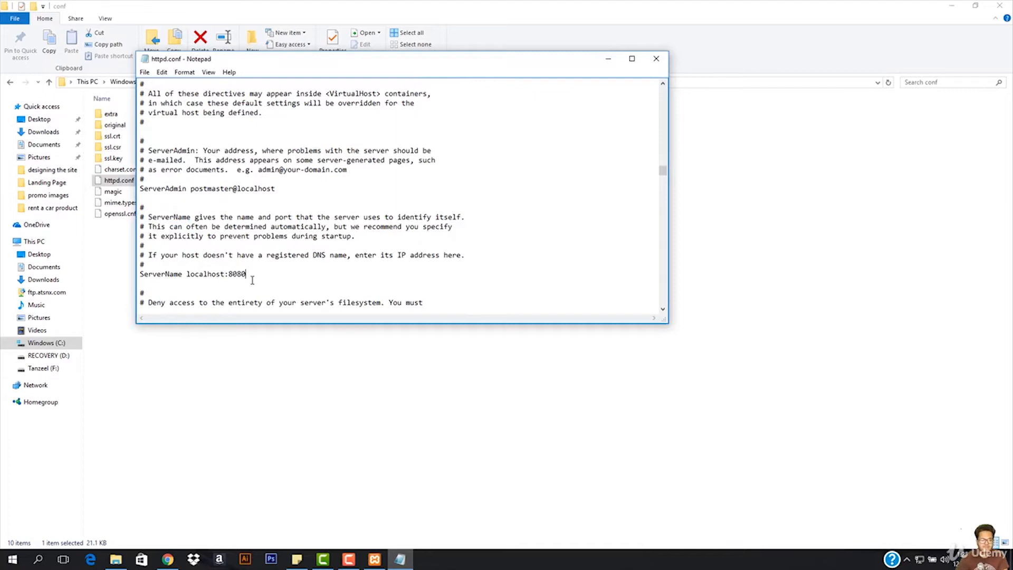
# - Save the changes to httpd.conf and close the file
pyautogui.click(145, 72)
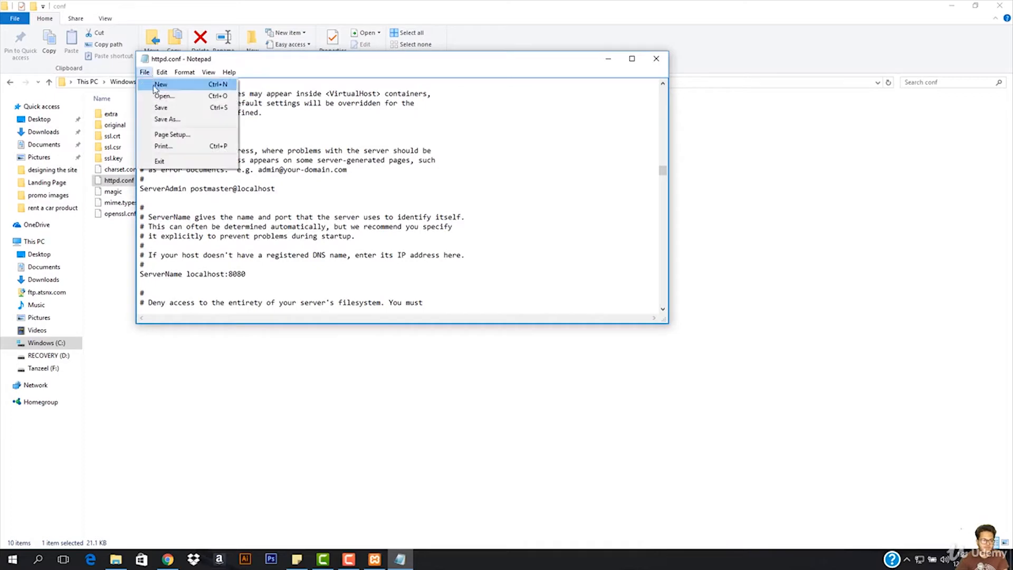
pyautogui.click(199, 105)
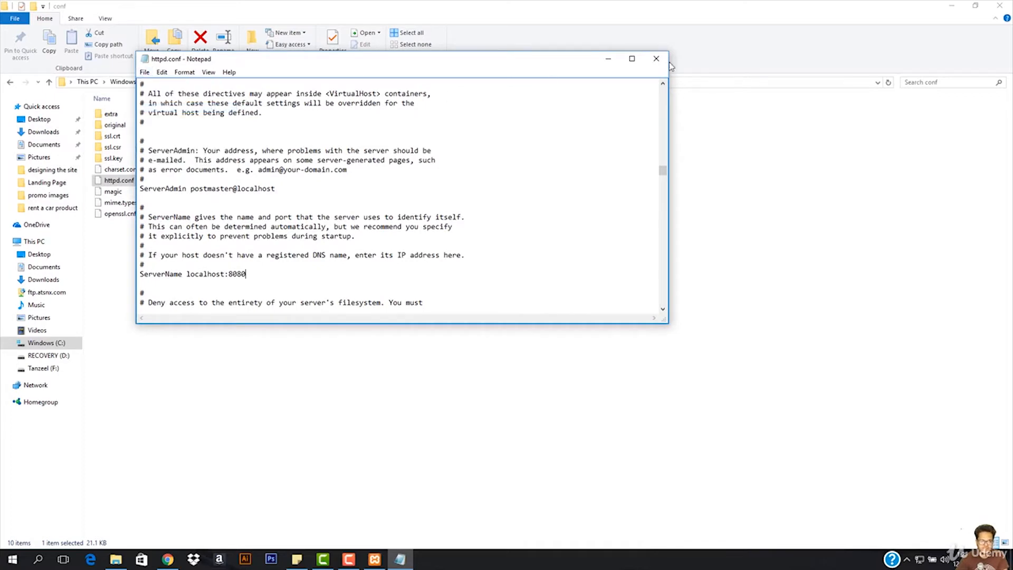
pyautogui.click(656, 59)
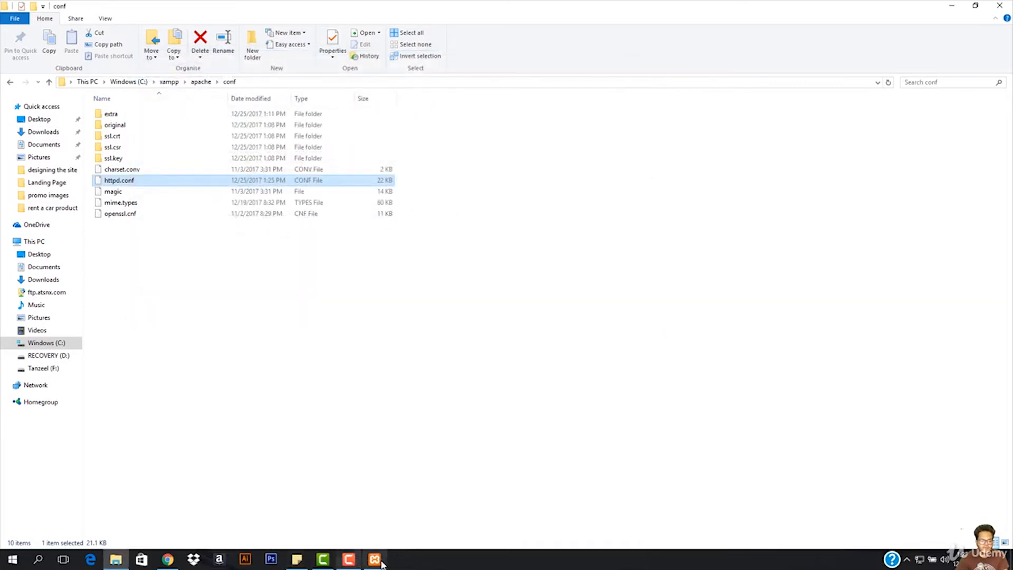
# - Switch to the XAMPP Control Panel and restart the Apache module by stopping and starting it
pyautogui.click(374, 559)
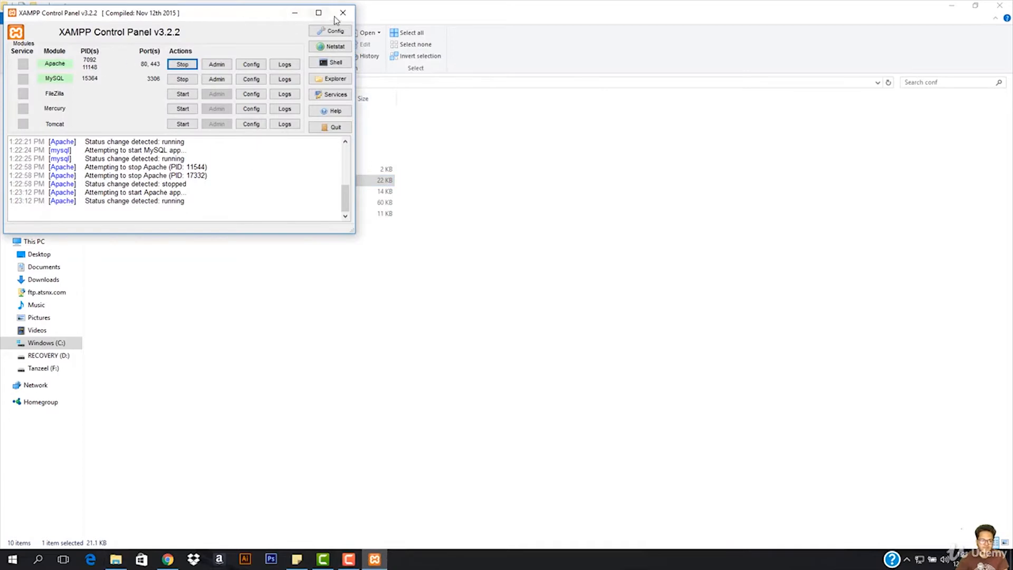
pyautogui.click(182, 64)
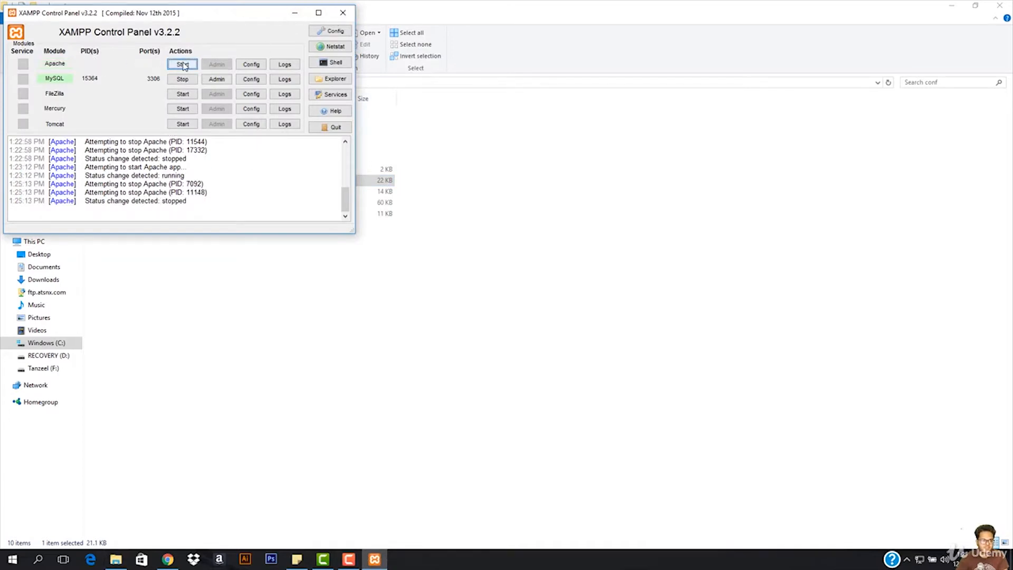
pyautogui.click(182, 64)
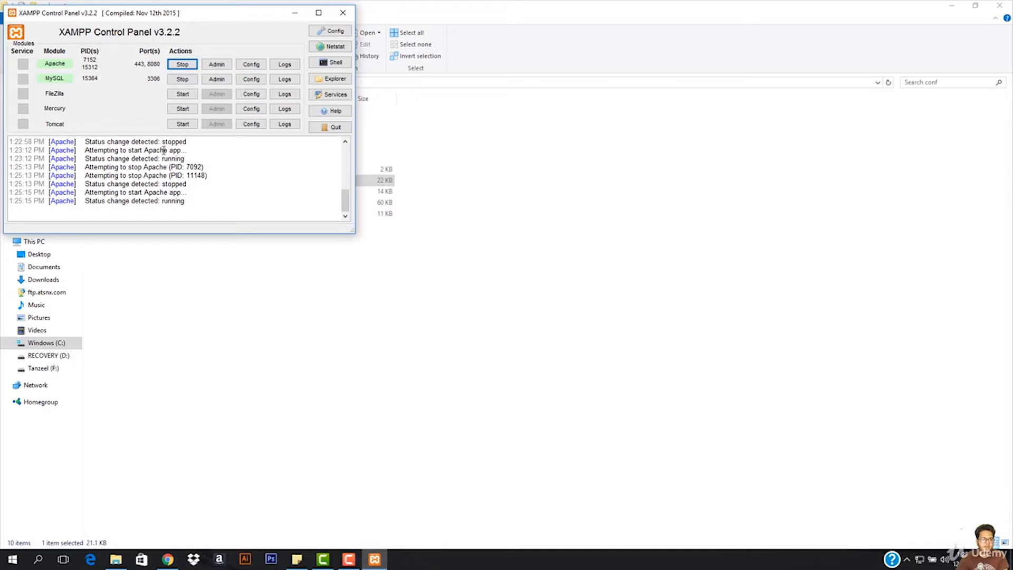
# - Switch to Chrome, try loading localhost without a port, and open localhost:8080 in the same tab
pyautogui.click(168, 559)
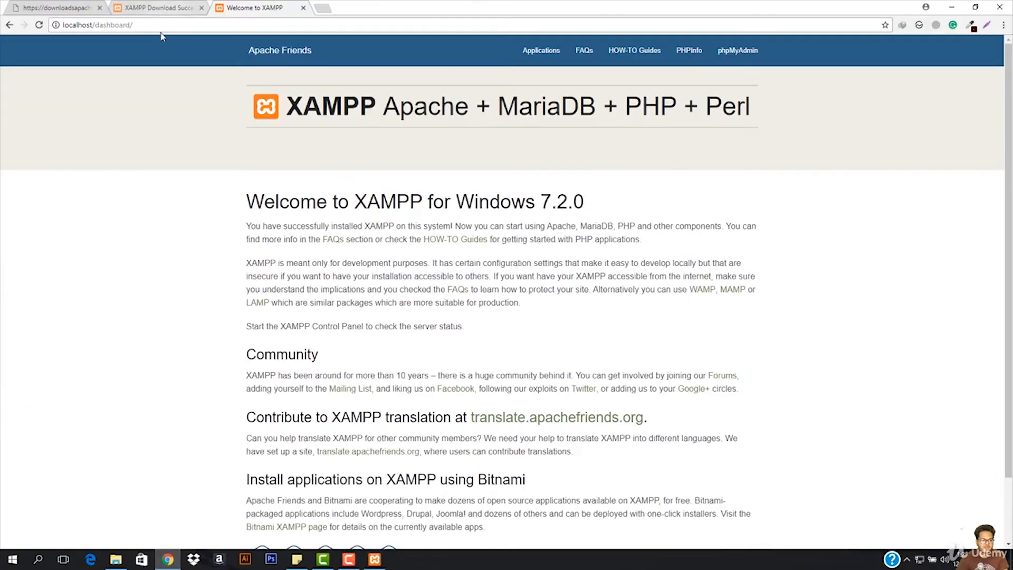
pyautogui.moveTo(134, 27); pyautogui.dragTo(95, 38)
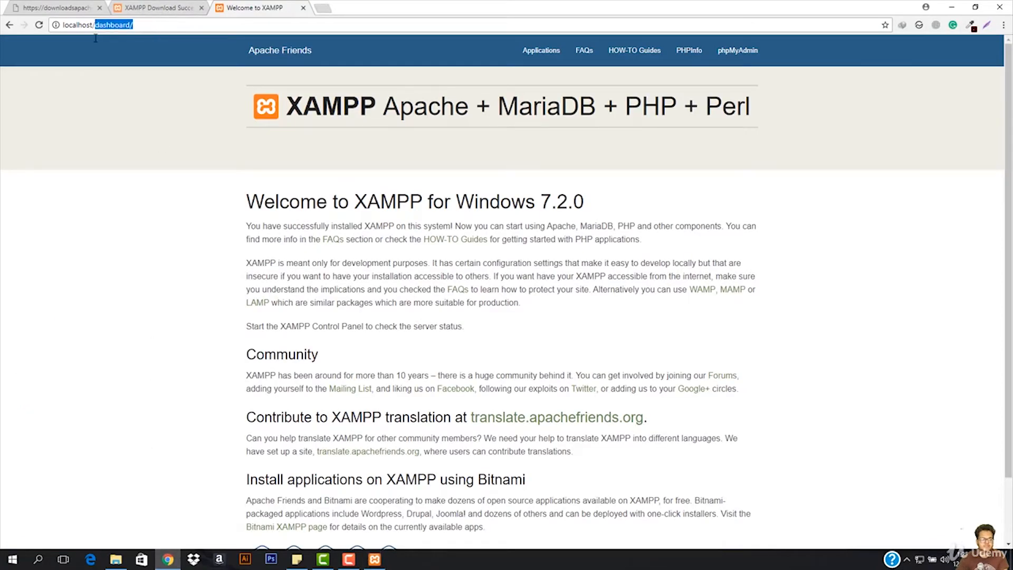
pyautogui.press('BackSpace')
pyautogui.press('Return')
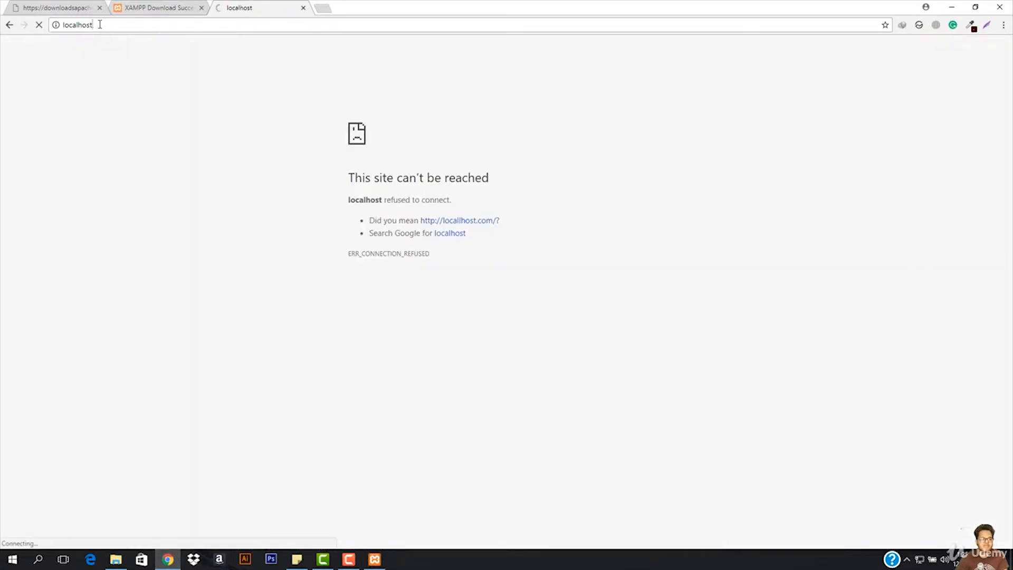
pyautogui.write(':8080')
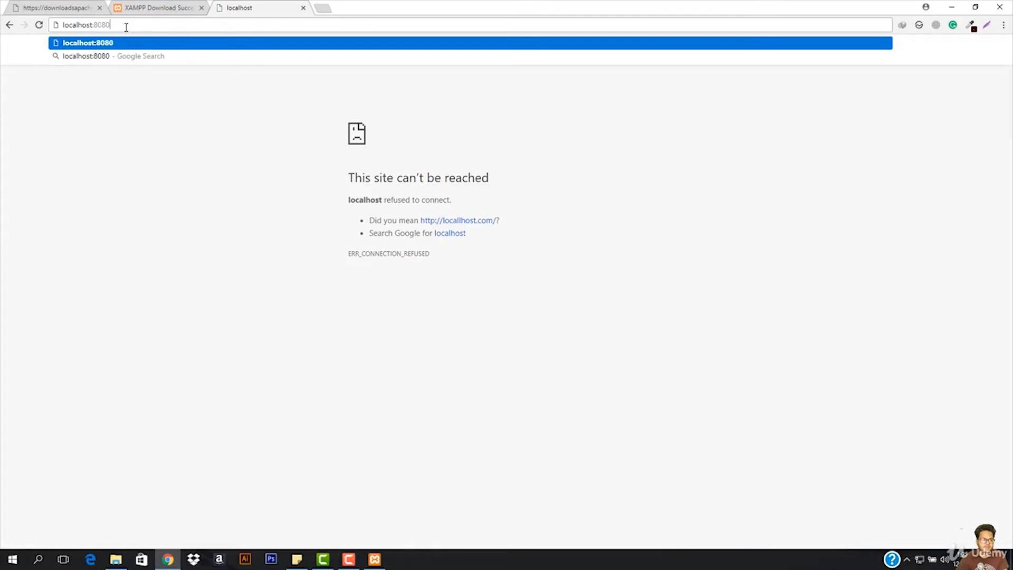
pyautogui.press('Return')
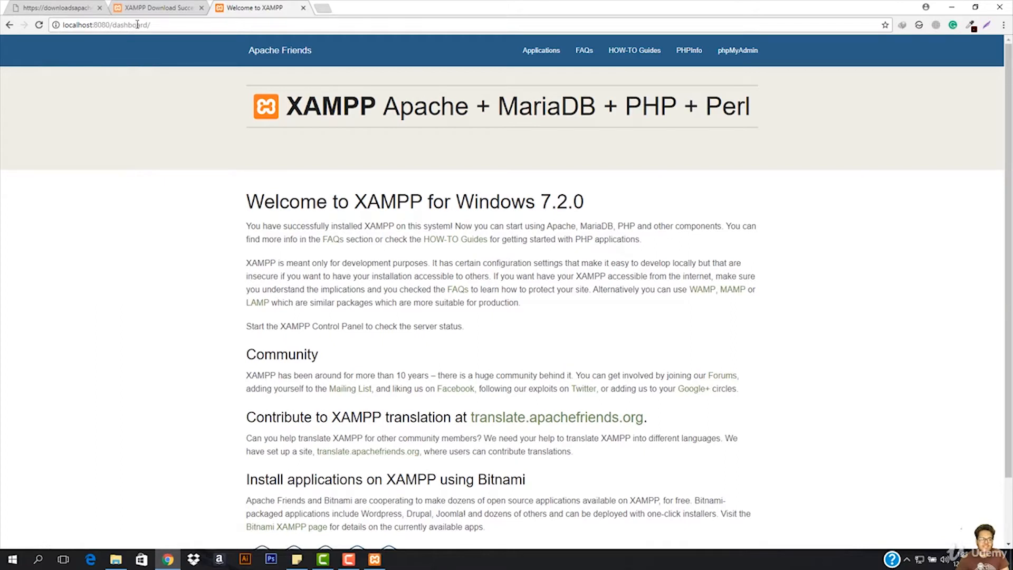
# - Look over the XAMPP welcome page, including its heading, introduction, community and Bitnami sections
pyautogui.scroll(-1, 311, 116)
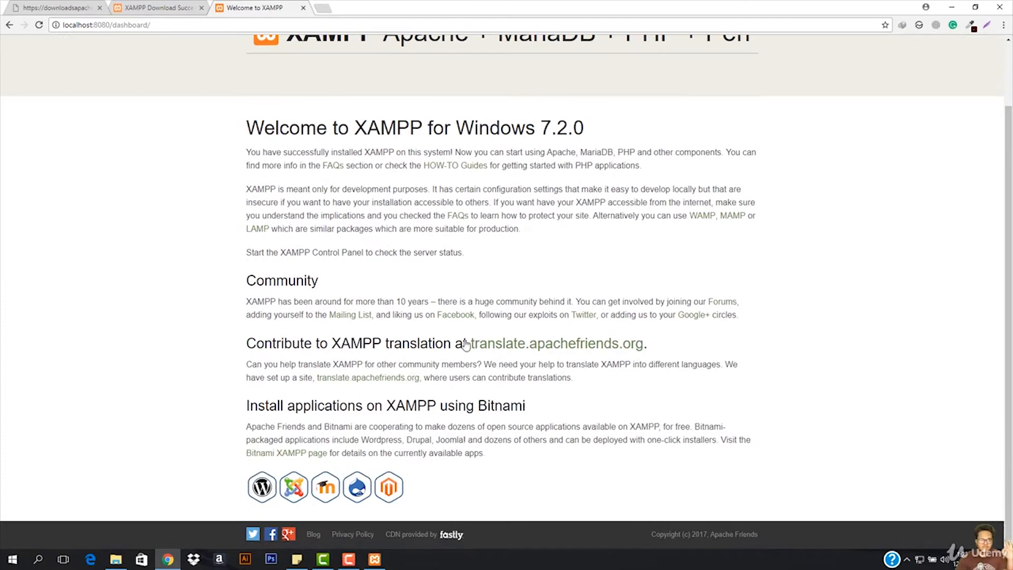
pyautogui.scroll(1, 171, 87)
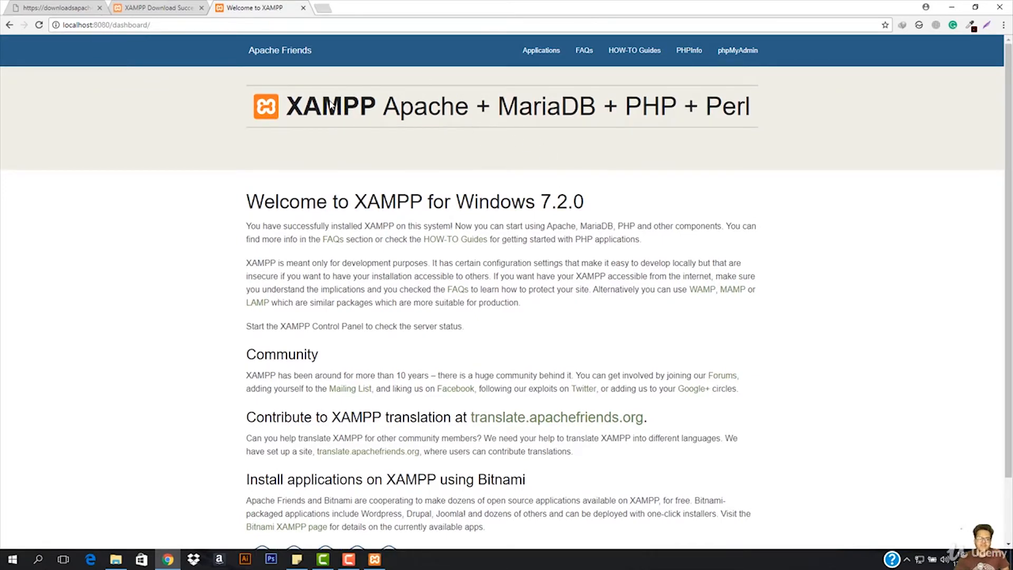
pyautogui.moveTo(331, 105); pyautogui.dragTo(373, 106)
pyautogui.click(440, 117)
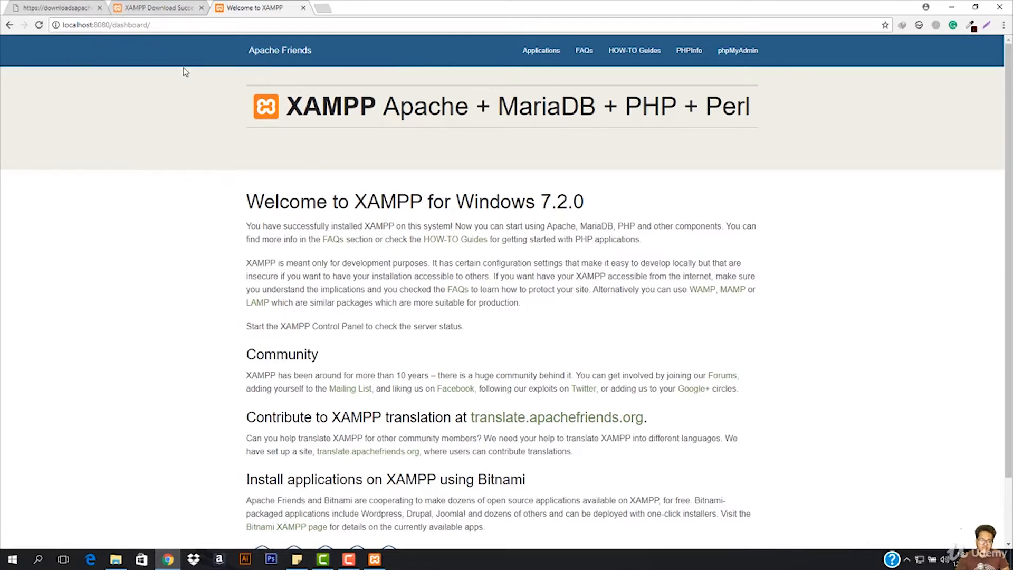
pyautogui.scroll(-2, 285, 185)
pyautogui.scroll(2, 295, 287)
pyautogui.moveTo(286, 108); pyautogui.dragTo(831, 122)
pyautogui.click(833, 124)
pyautogui.moveTo(248, 205); pyautogui.dragTo(225, 210)
pyautogui.click(640, 228)
pyautogui.click(227, 210)
pyautogui.scroll(-2, 324, 303)
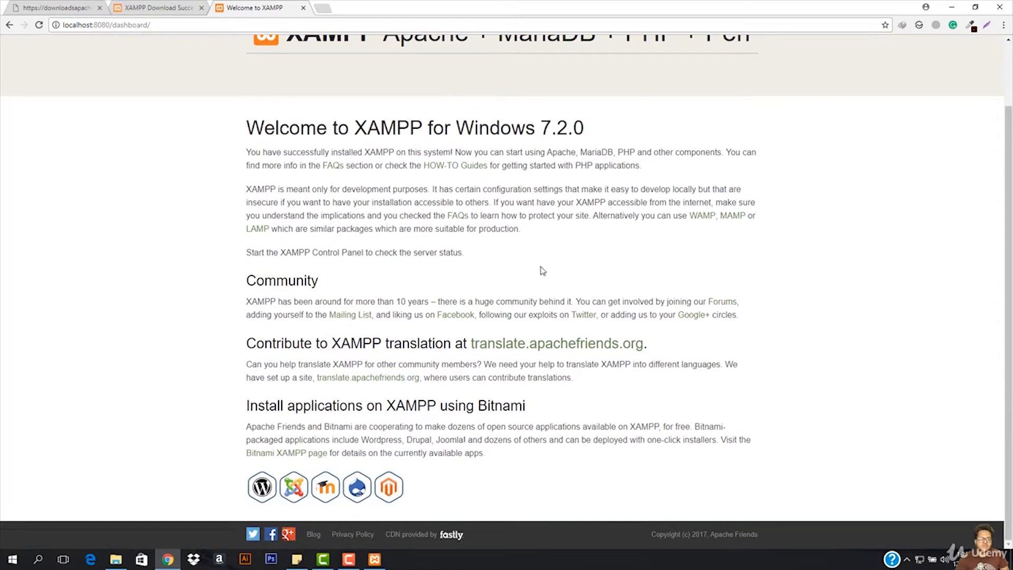
pyautogui.scroll(2, 224, 176)
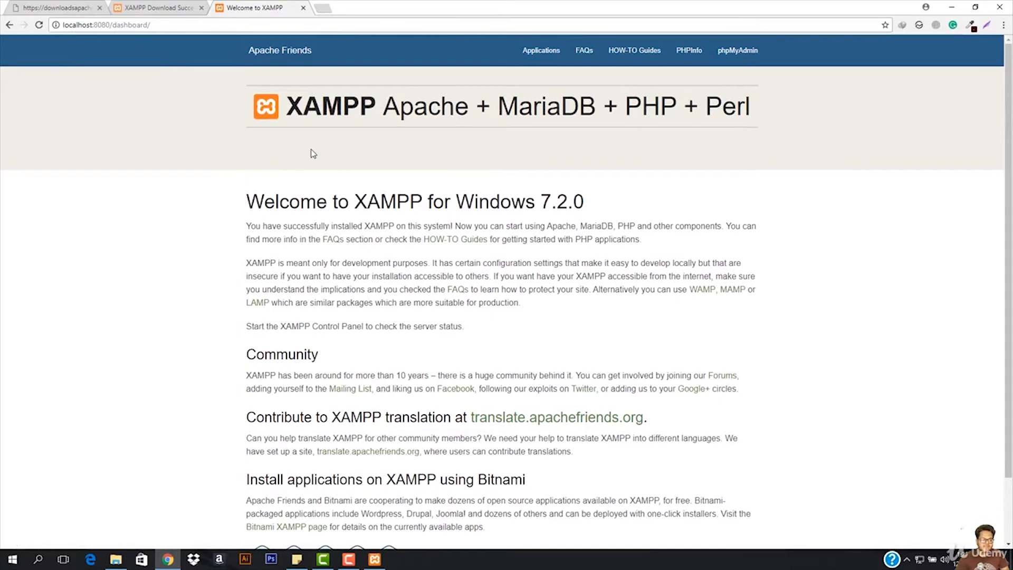
pyautogui.scroll(-2, 551, 142)
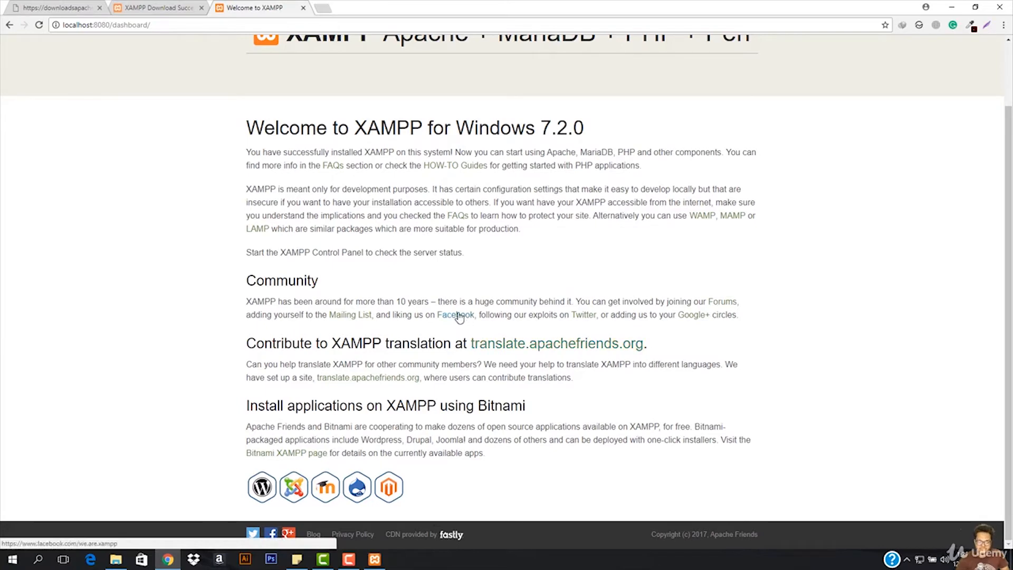
pyautogui.scroll(1, 521, 320)
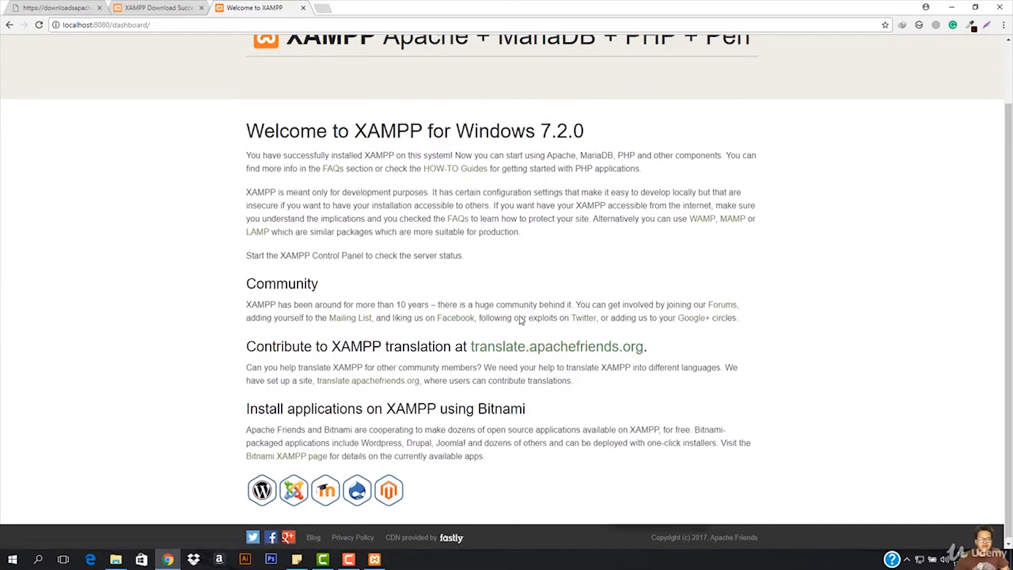
pyautogui.scroll(2, 521, 320)
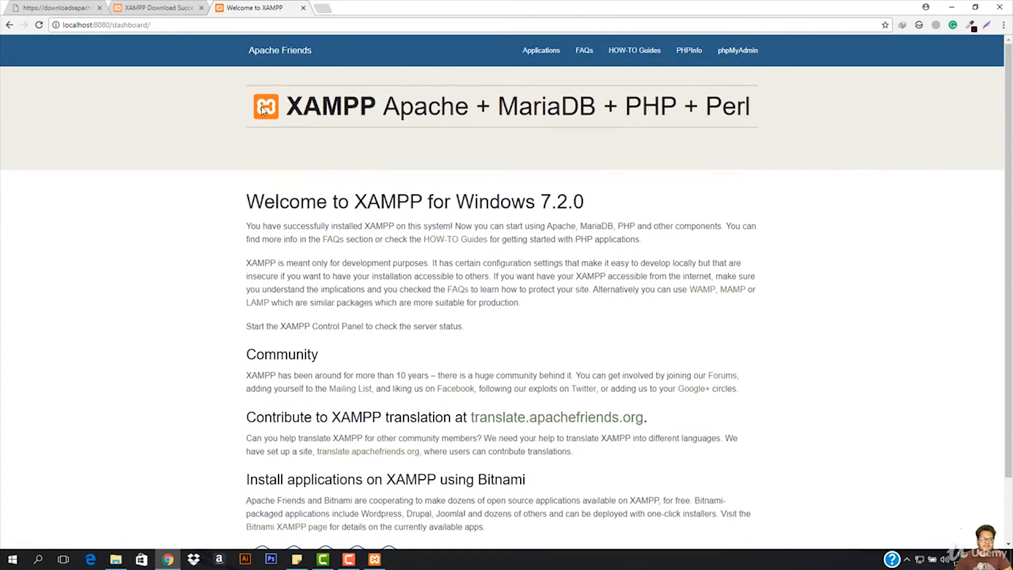
# - Open wordpress.org in a new browser tab and go to its Download WordPress page
pyautogui.click(322, 9)
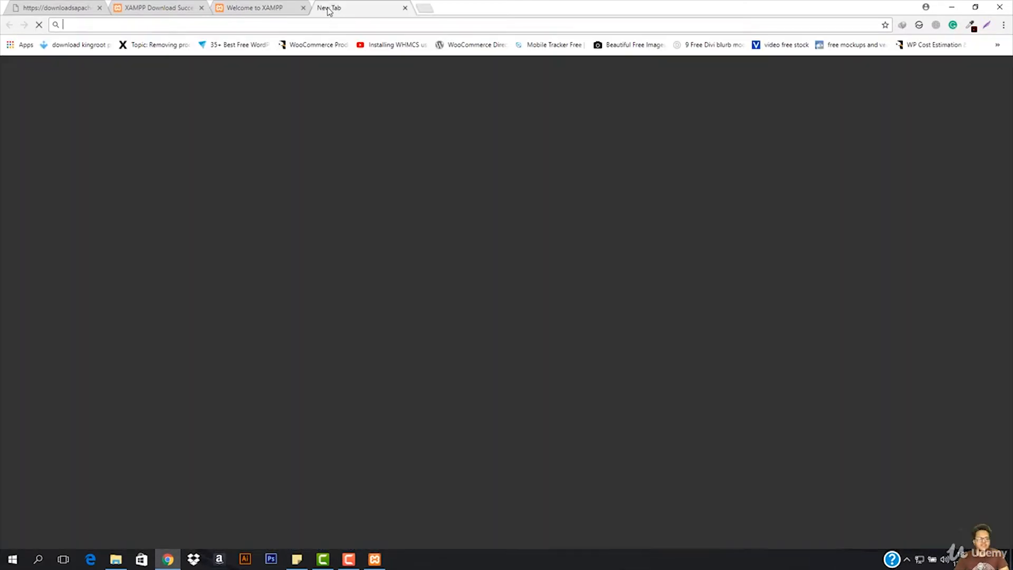
pyautogui.write('wordpress')
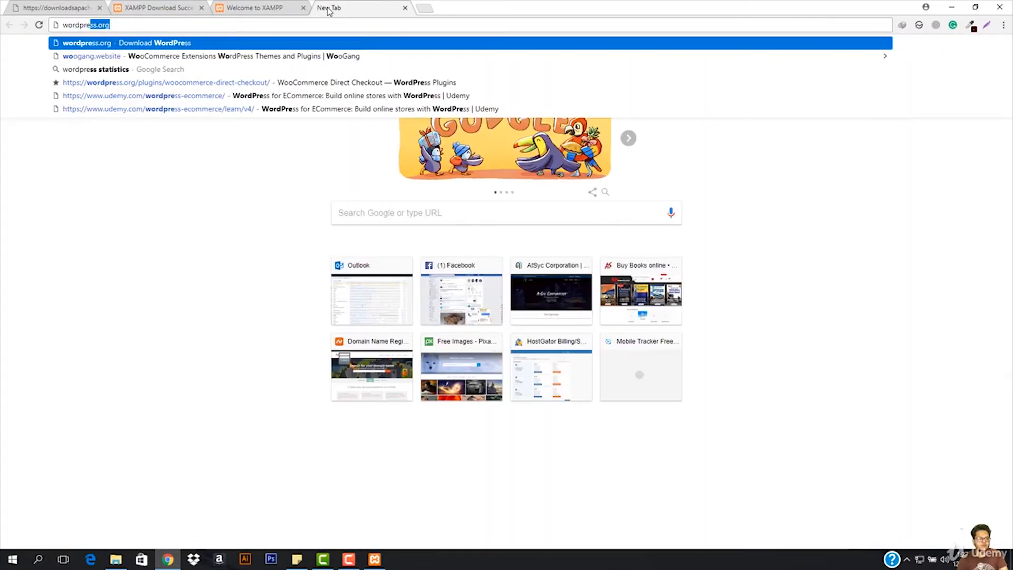
pyautogui.press('Return')
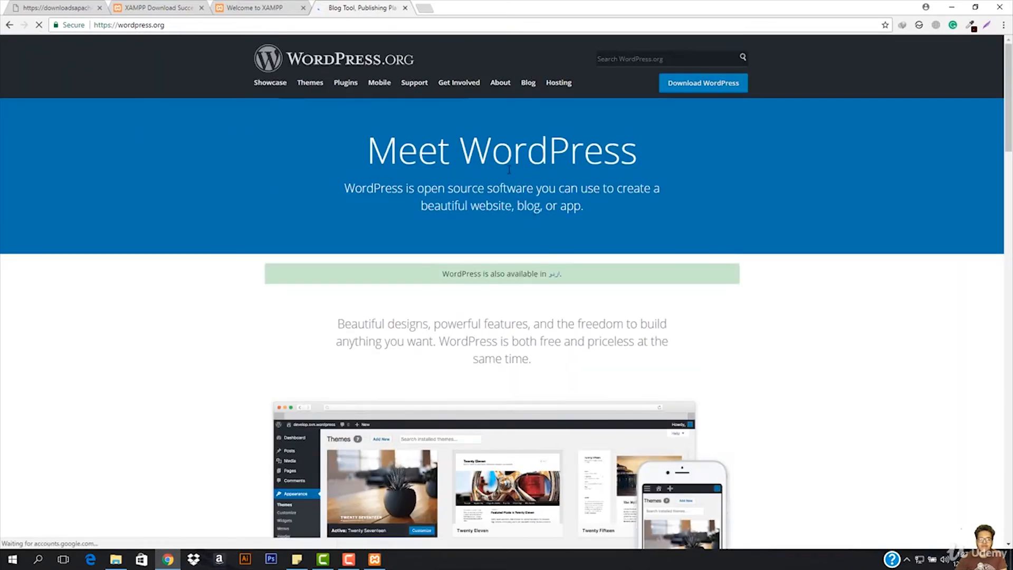
pyautogui.click(249, 7)
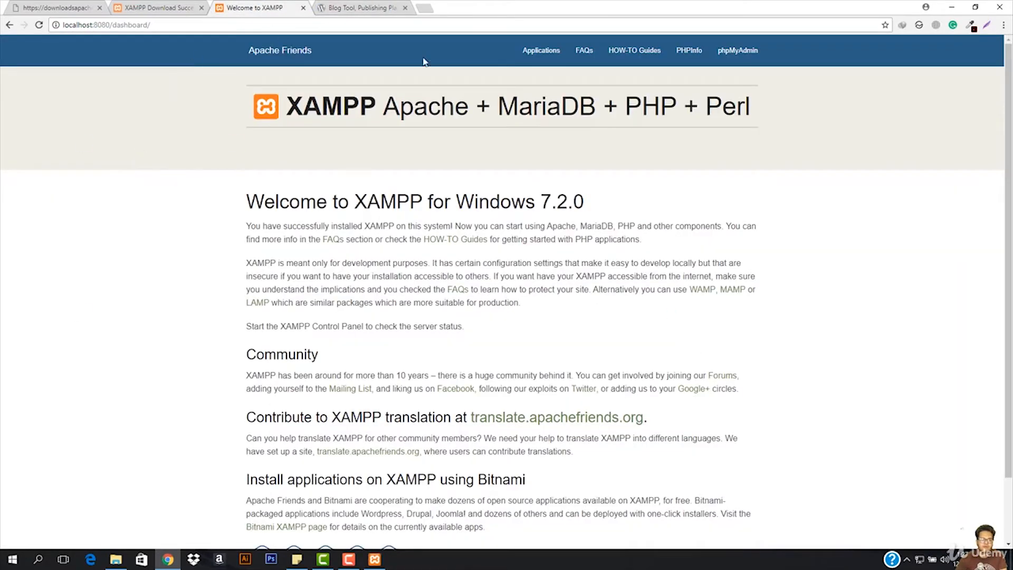
pyautogui.click(383, 6)
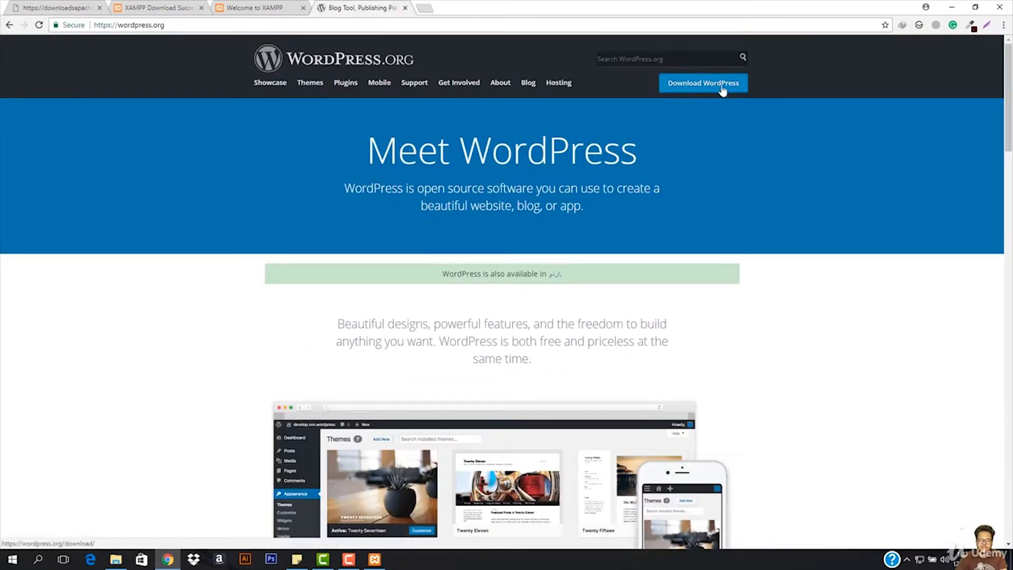
pyautogui.click(722, 91)
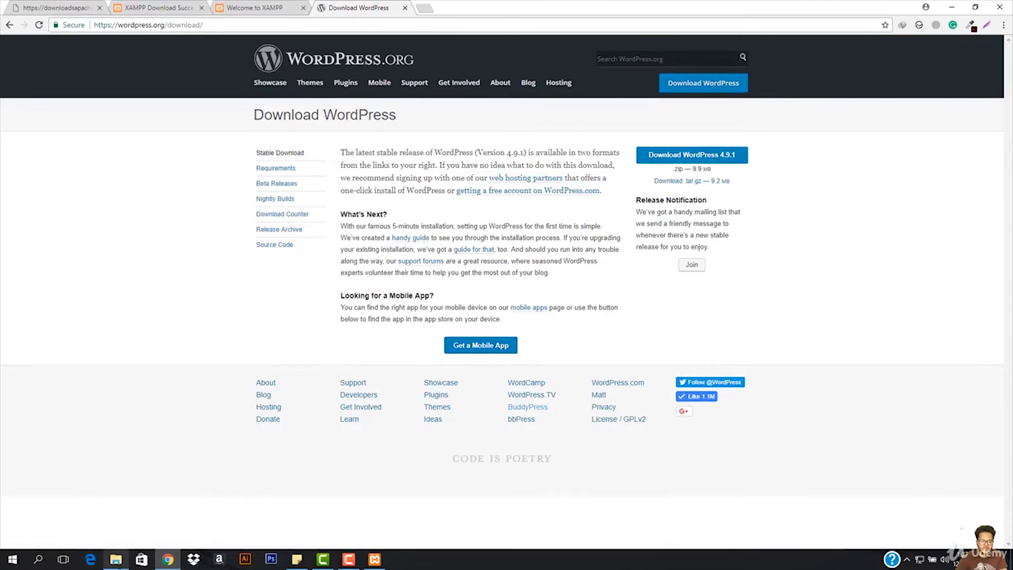
# - Switch to File Explorer, open the Compressed folder in Downloads, and move wordpress-4.9.1.zip to the desktop
pyautogui.click(116, 559)
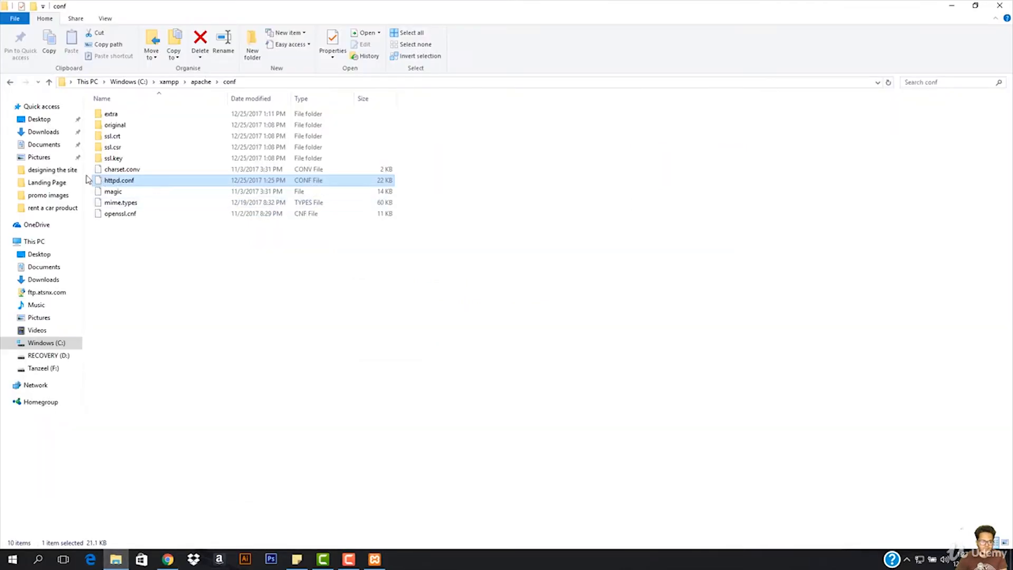
pyautogui.click(30, 133)
pyautogui.doubleClick(117, 136)
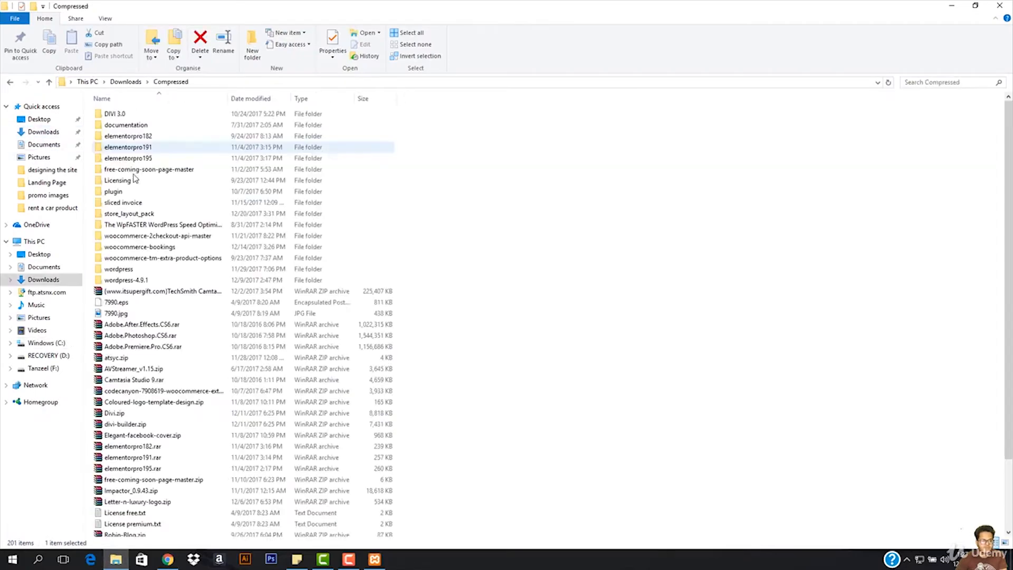
pyautogui.click(146, 284)
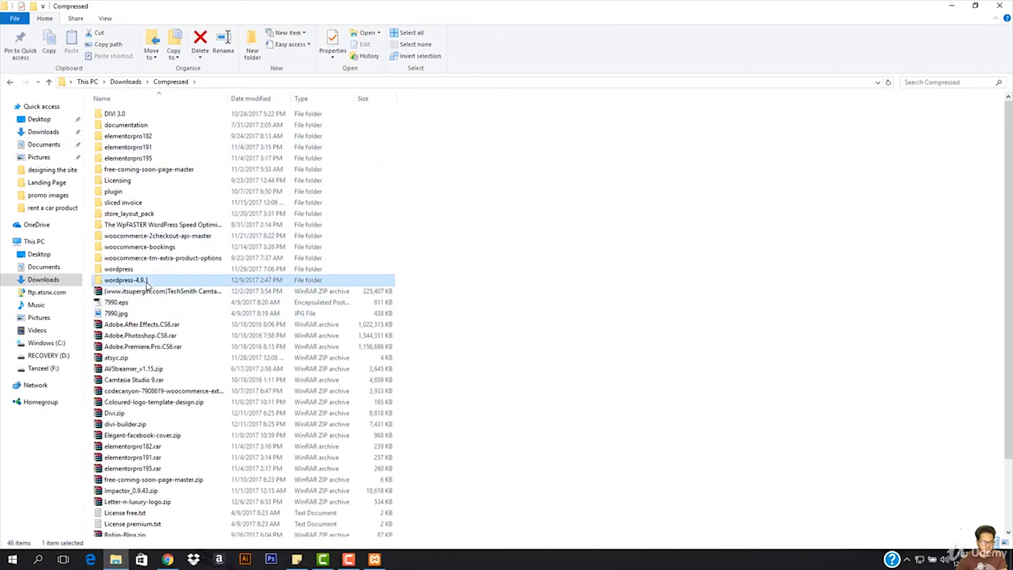
pyautogui.press('w')
pyautogui.click(143, 509)
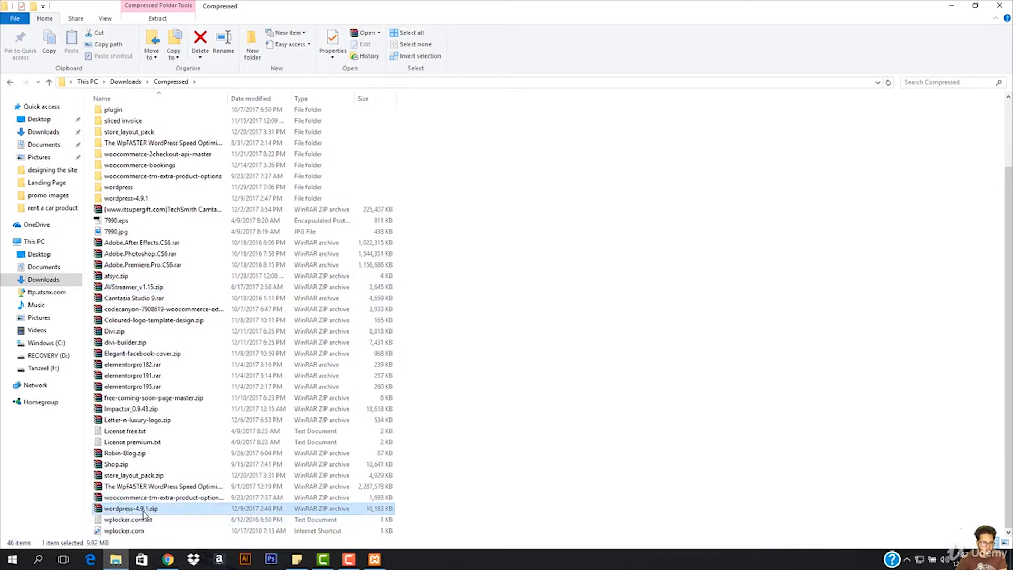
pyautogui.moveTo(137, 510); pyautogui.dragTo(1010, 503)
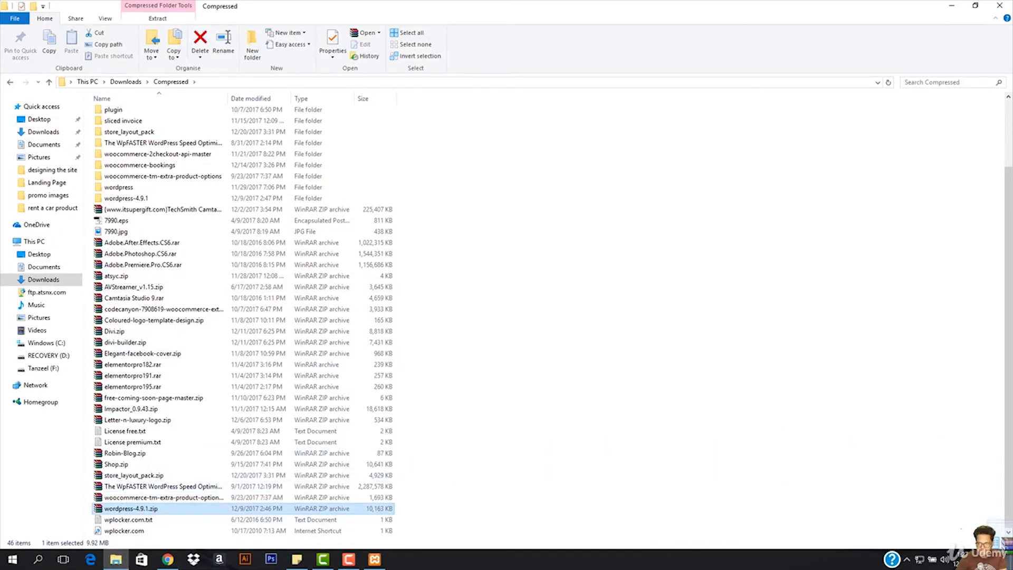
pyautogui.moveTo(1011, 568); pyautogui.dragTo(499, 346)
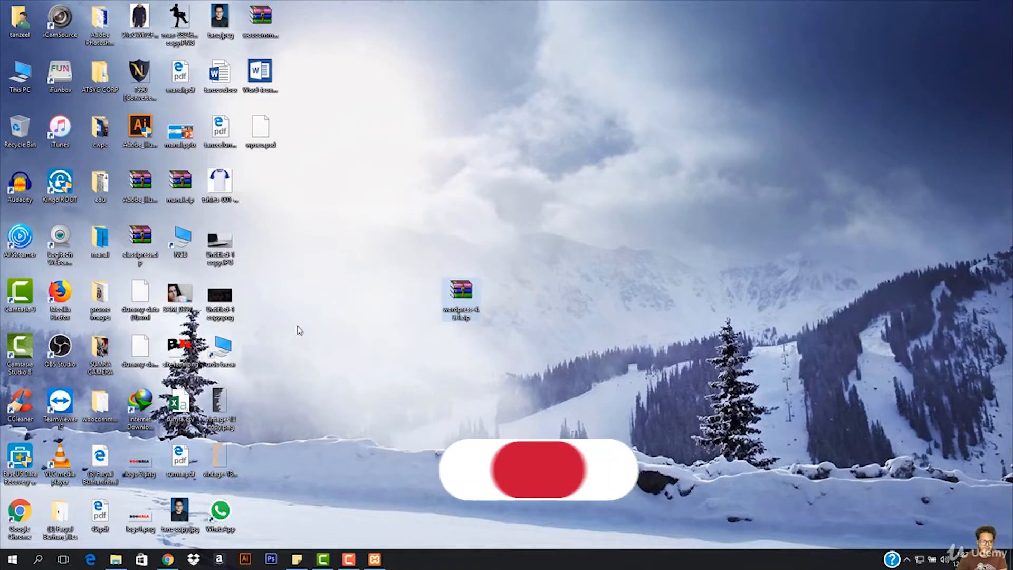
# - View the contents of wordpress-4.9.1.zip in WinRAR, close it, and extract the archive directly onto the desktop
pyautogui.moveTo(523, 510); pyautogui.dragTo(687, 544)
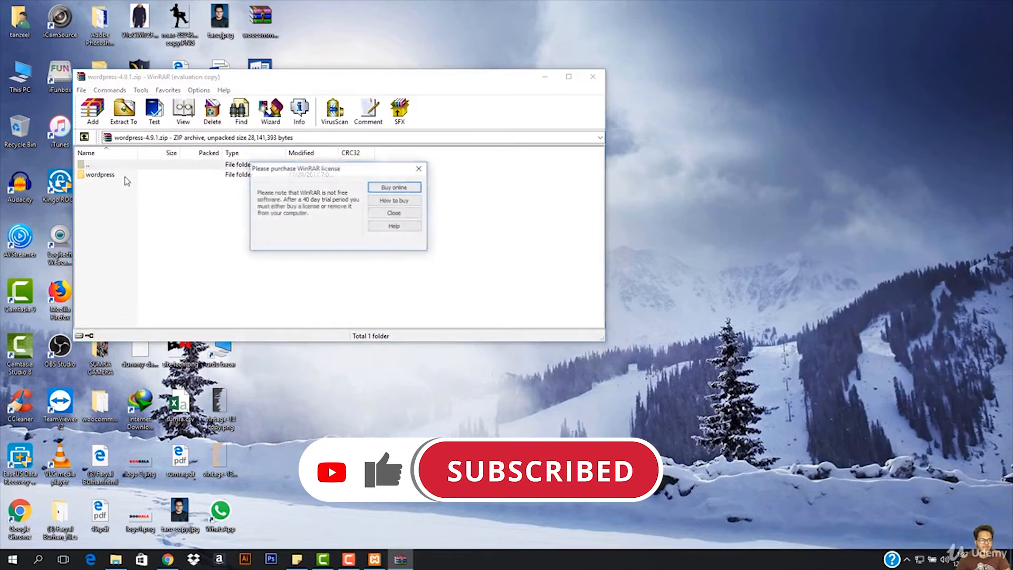
pyautogui.click(419, 168)
pyautogui.click(593, 78)
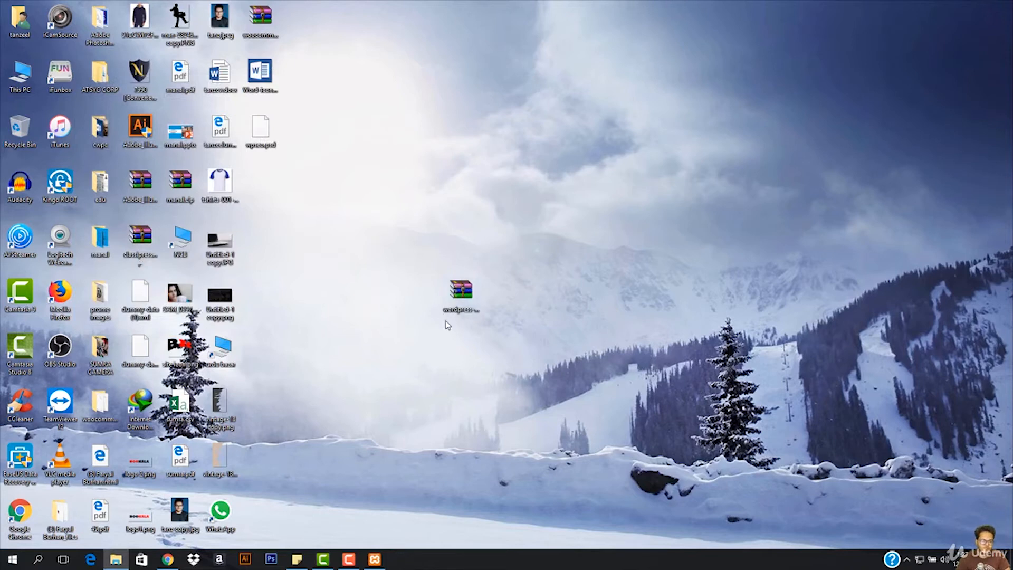
pyautogui.rightClick(462, 291)
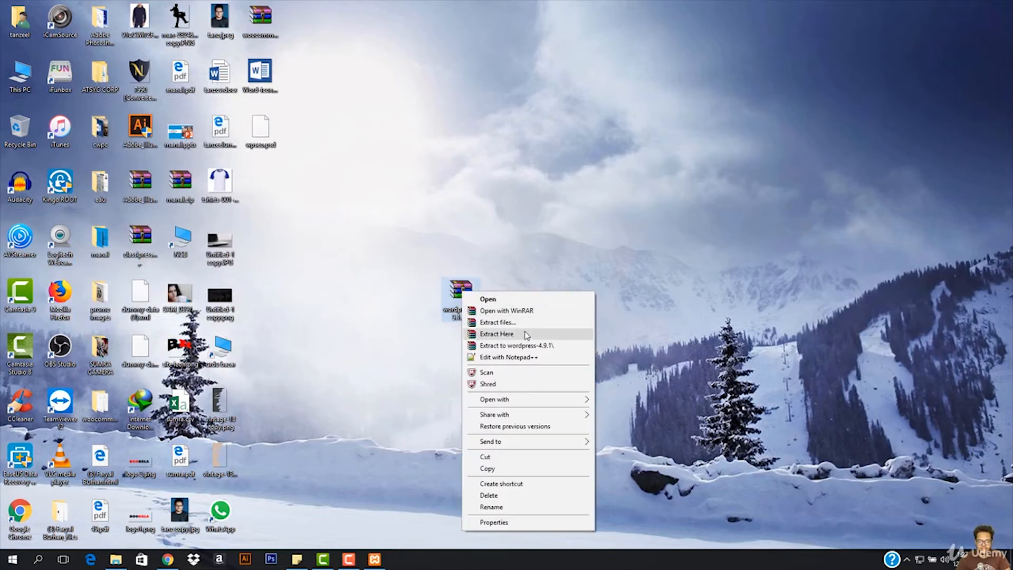
pyautogui.click(526, 334)
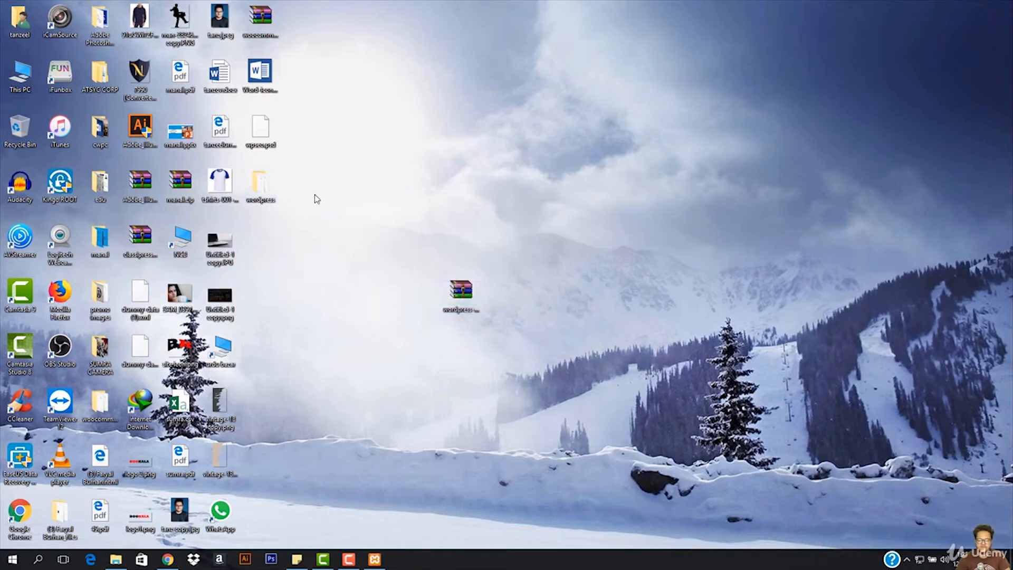
# - Open the extracted wordpress folder and compress all its files into a ZIP archive named wordpress.zip
pyautogui.doubleClick(259, 195)
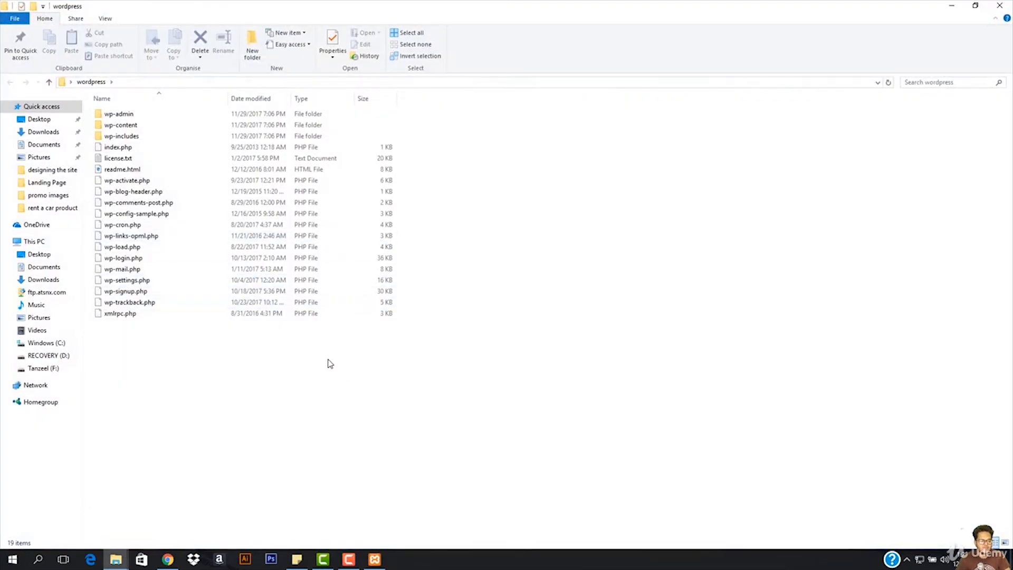
pyautogui.hotkey('ctrl', 'a')
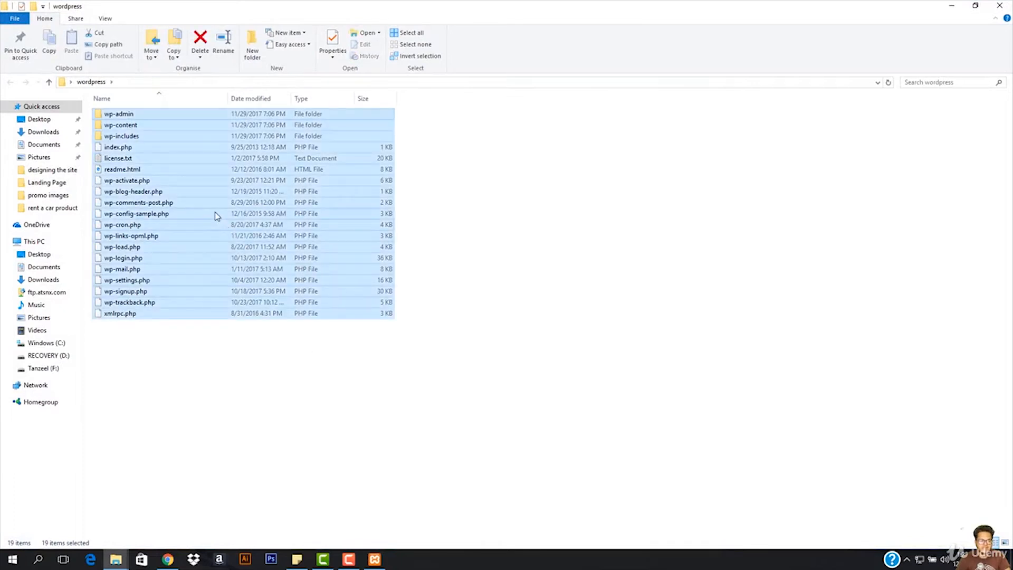
pyautogui.rightClick(214, 211)
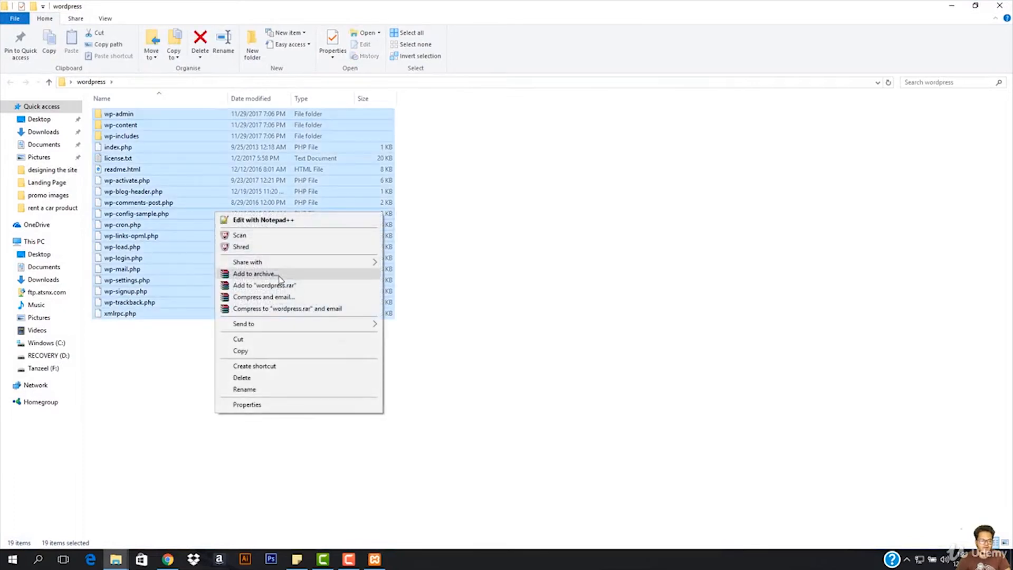
pyautogui.click(257, 274)
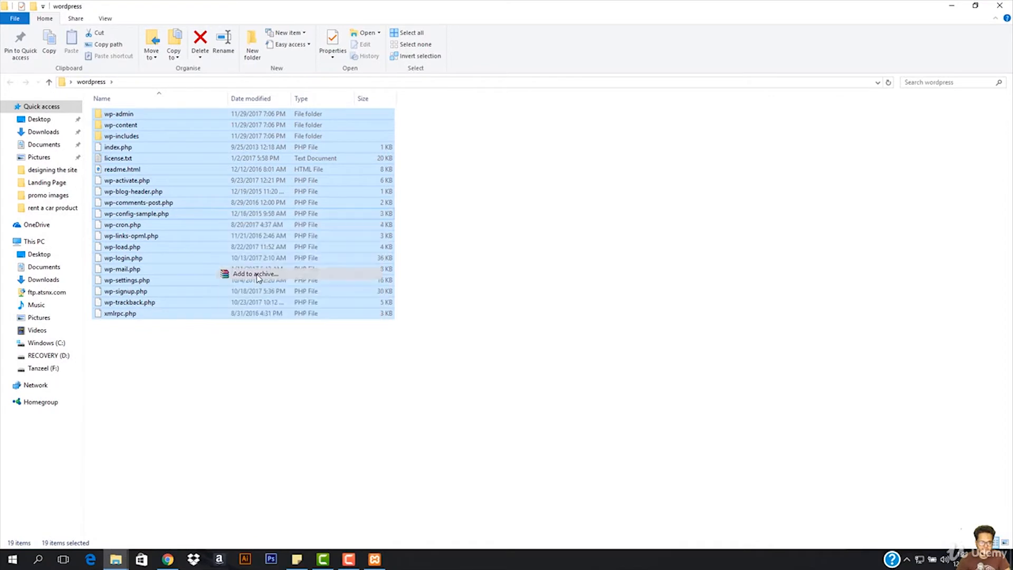
pyautogui.click(466, 266)
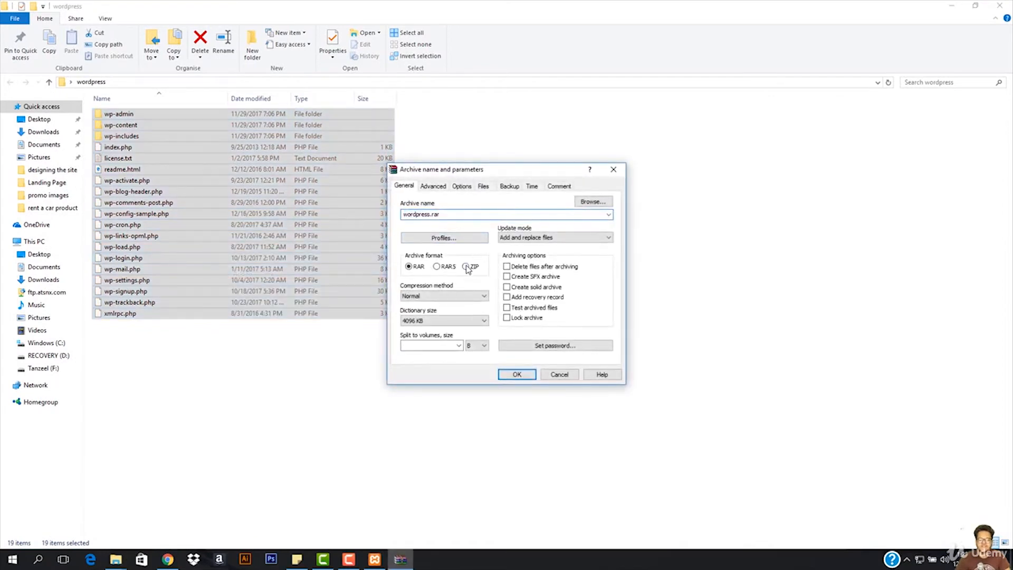
pyautogui.click(517, 374)
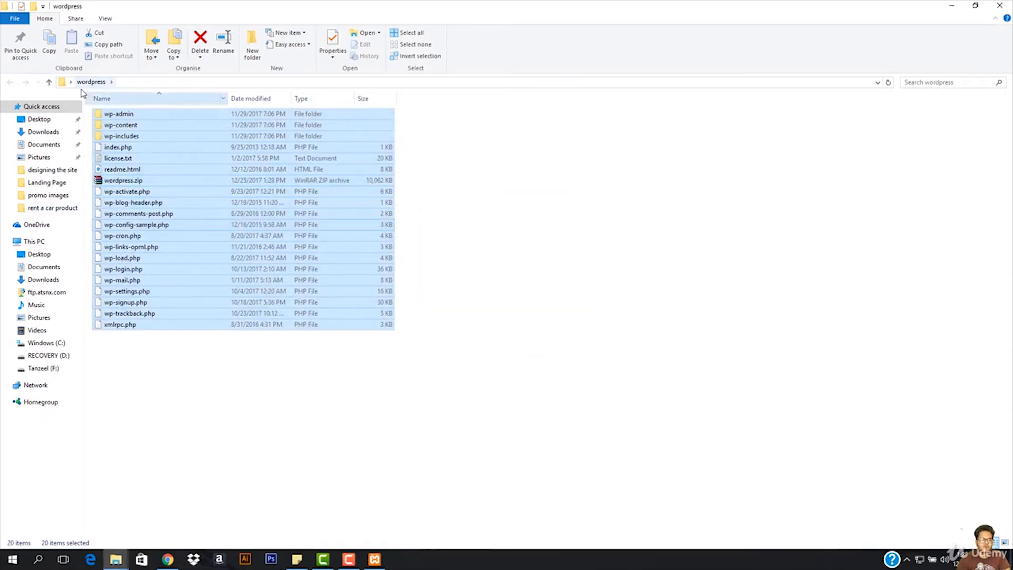
pyautogui.click(112, 182)
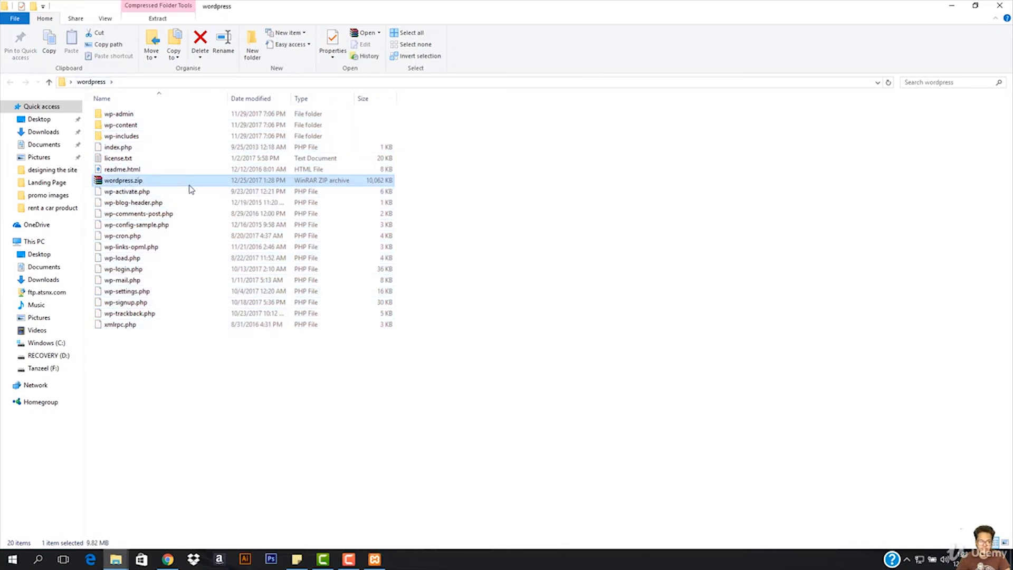
# - Go to the C:\xampp\htdocs folder in the File Explorer window that shows the Compressed folder
pyautogui.click(167, 560)
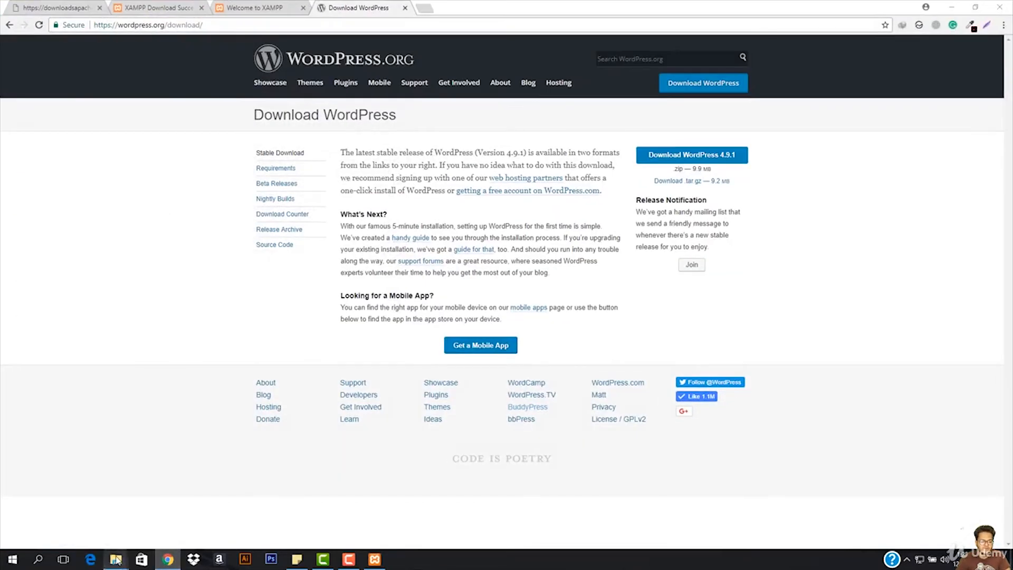
pyautogui.moveTo(116, 559)
pyautogui.moveTo(155, 513)
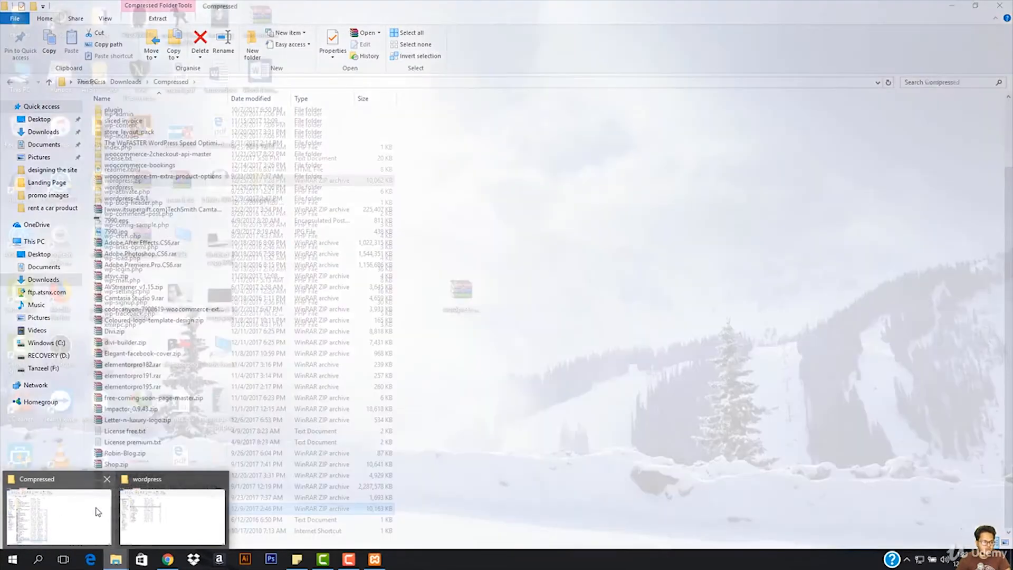
pyautogui.click(58, 514)
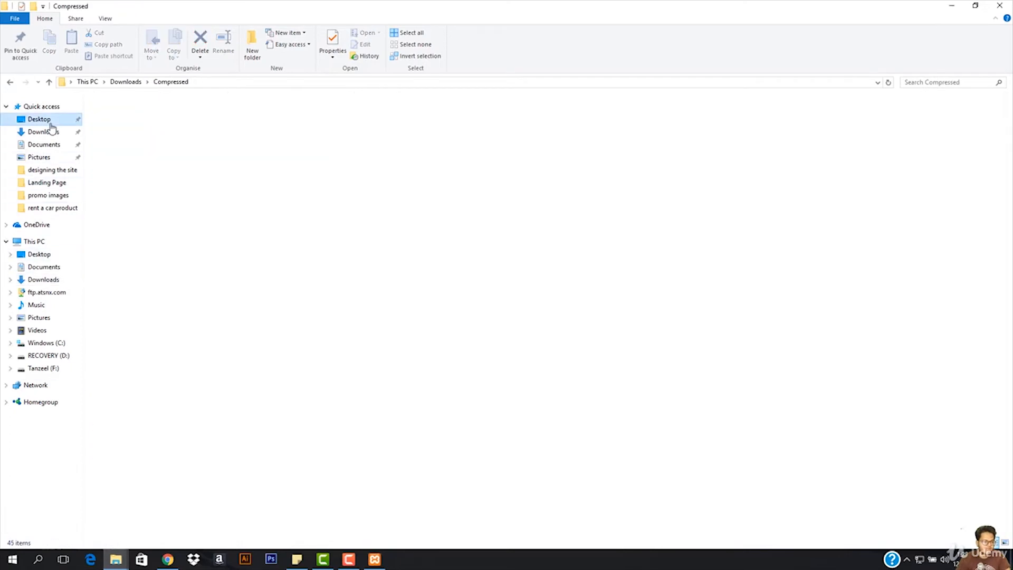
pyautogui.click(50, 121)
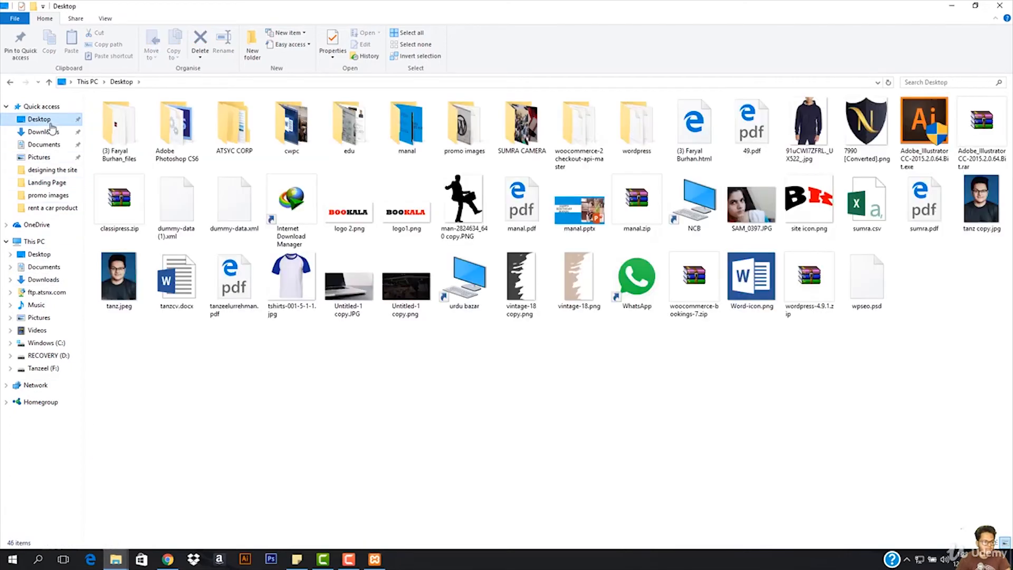
pyautogui.click(44, 243)
pyautogui.doubleClick(142, 165)
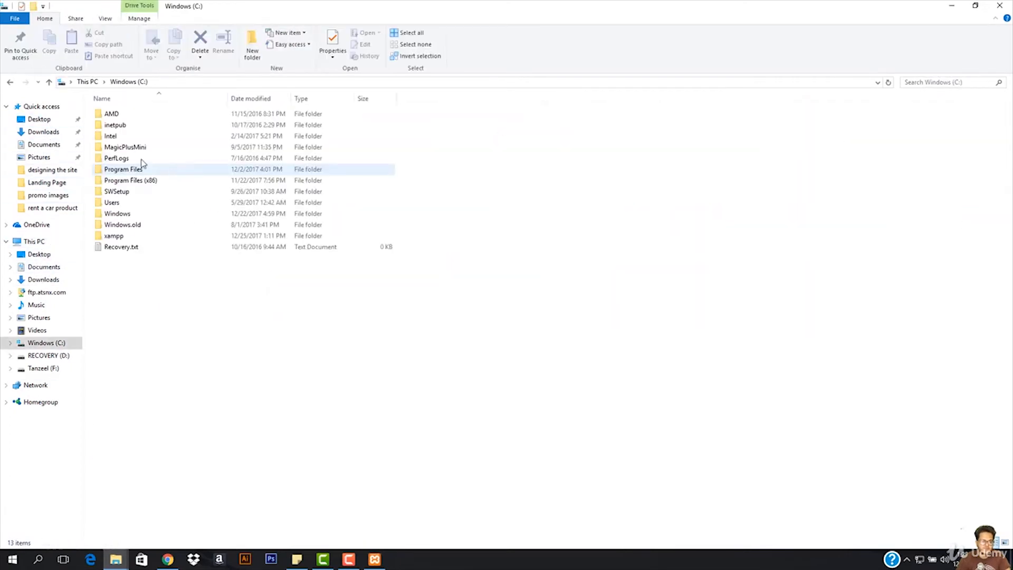
pyautogui.click(112, 237)
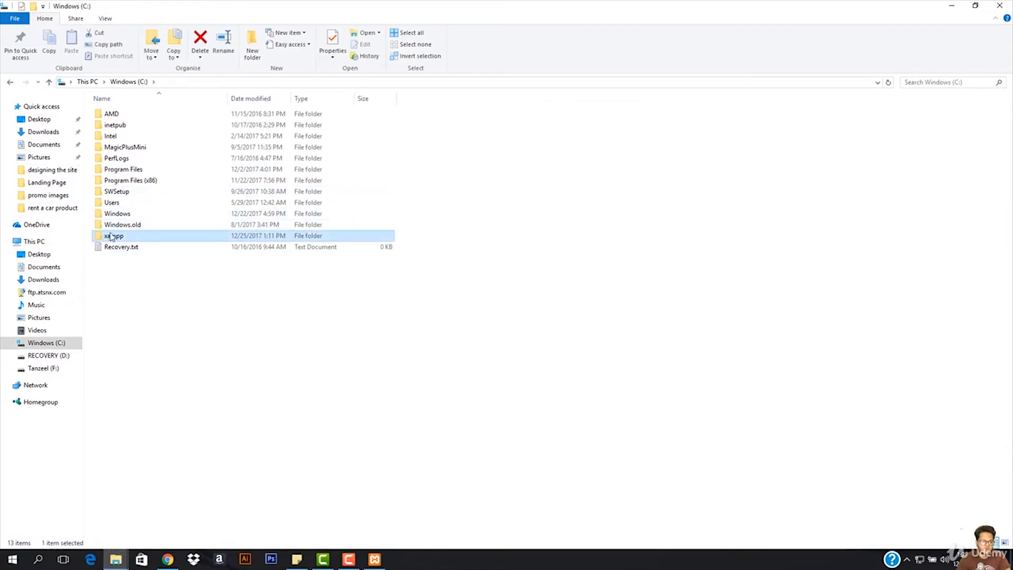
pyautogui.doubleClick(119, 236)
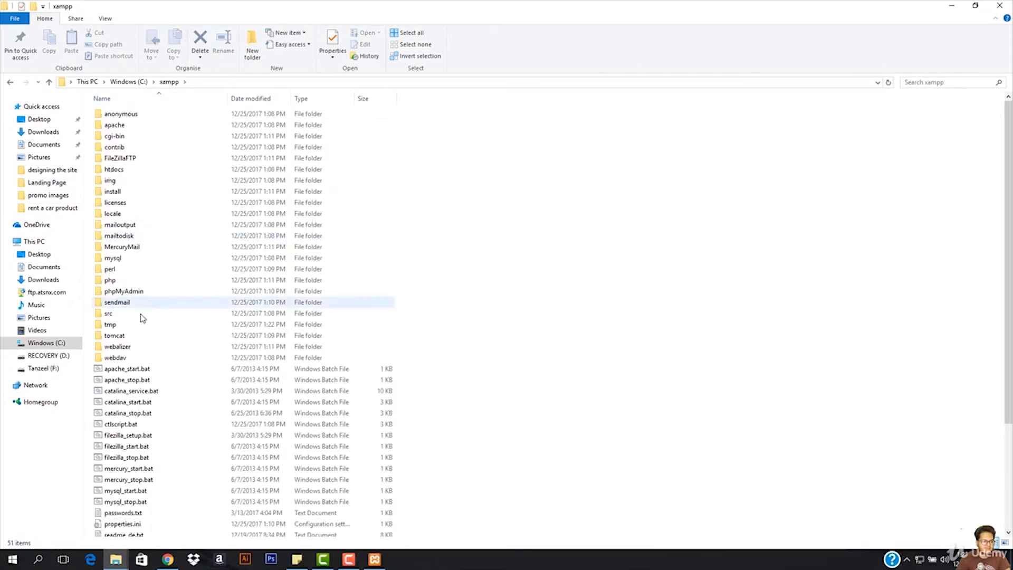
pyautogui.doubleClick(114, 169)
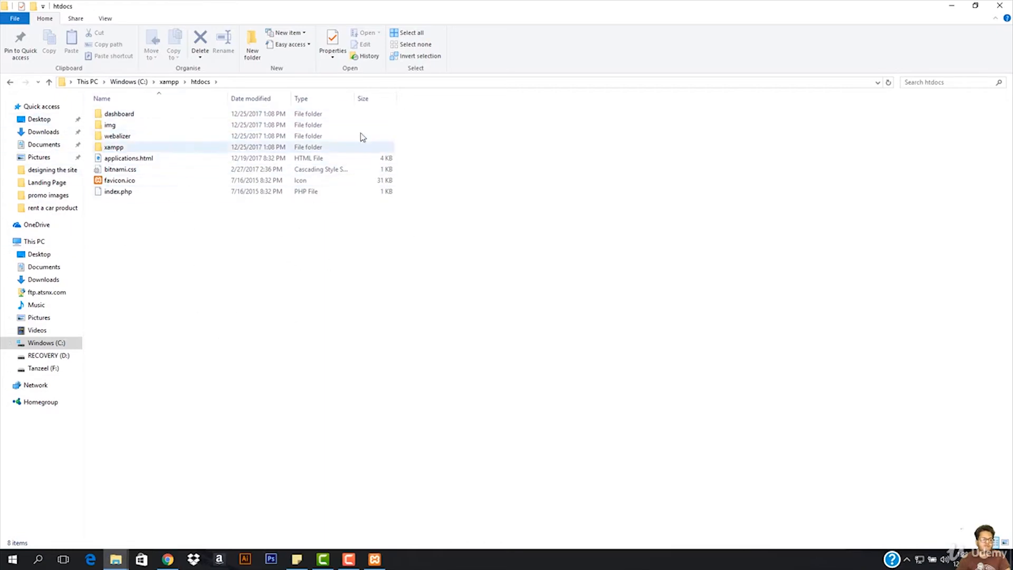
# - Look over the default files and folders in htdocs, including the contents of its xampp subfolder
pyautogui.doubleClick(213, 147)
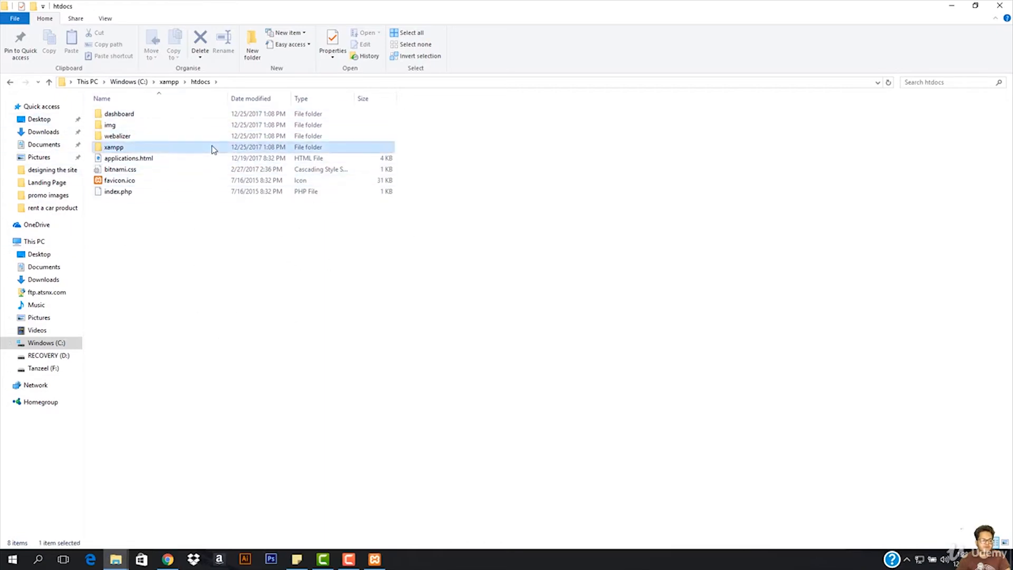
pyautogui.click(10, 82)
pyautogui.click(140, 126)
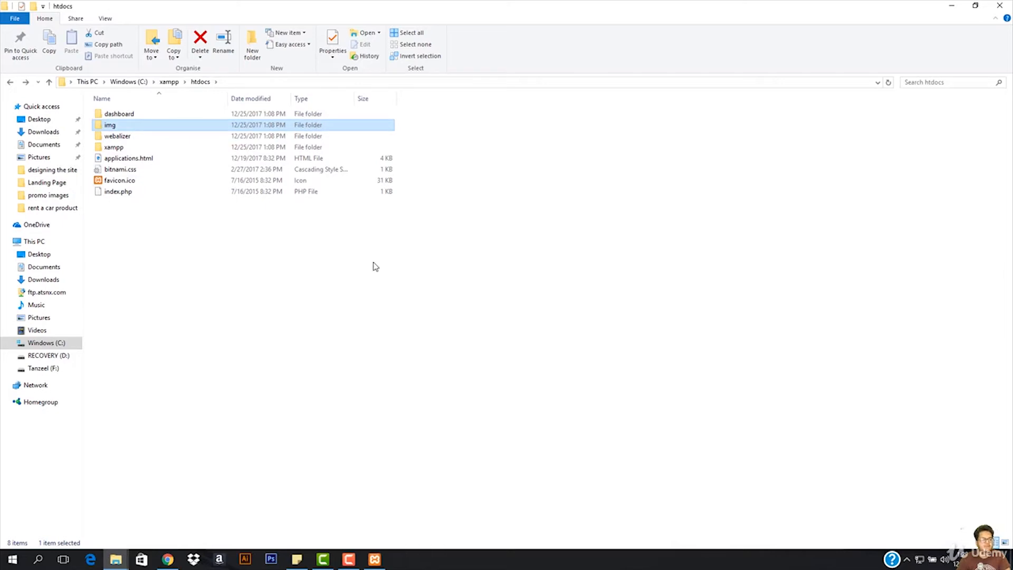
pyautogui.moveTo(371, 263); pyautogui.dragTo(121, 105)
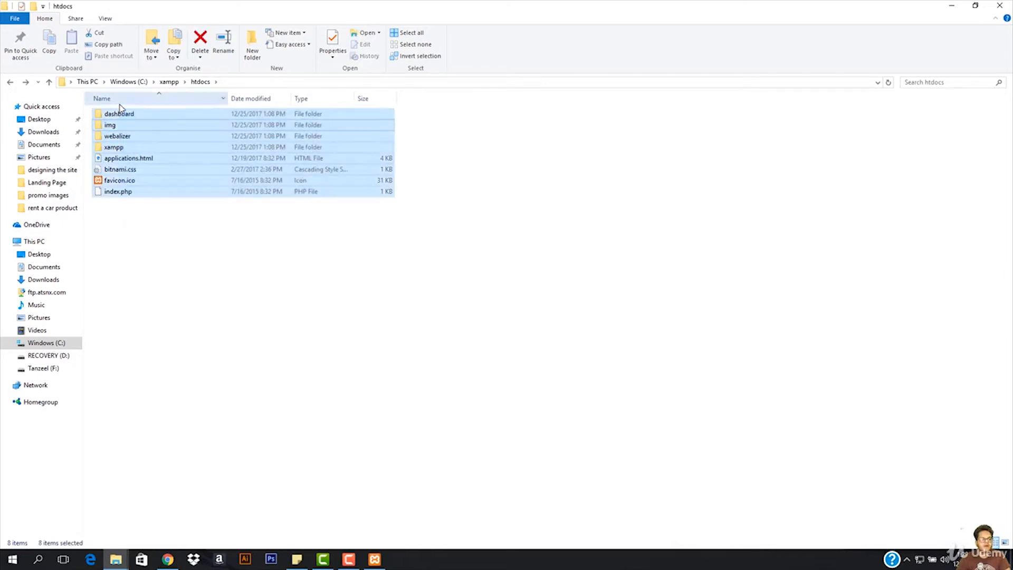
pyautogui.click(292, 323)
pyautogui.moveTo(423, 349); pyautogui.dragTo(178, 116)
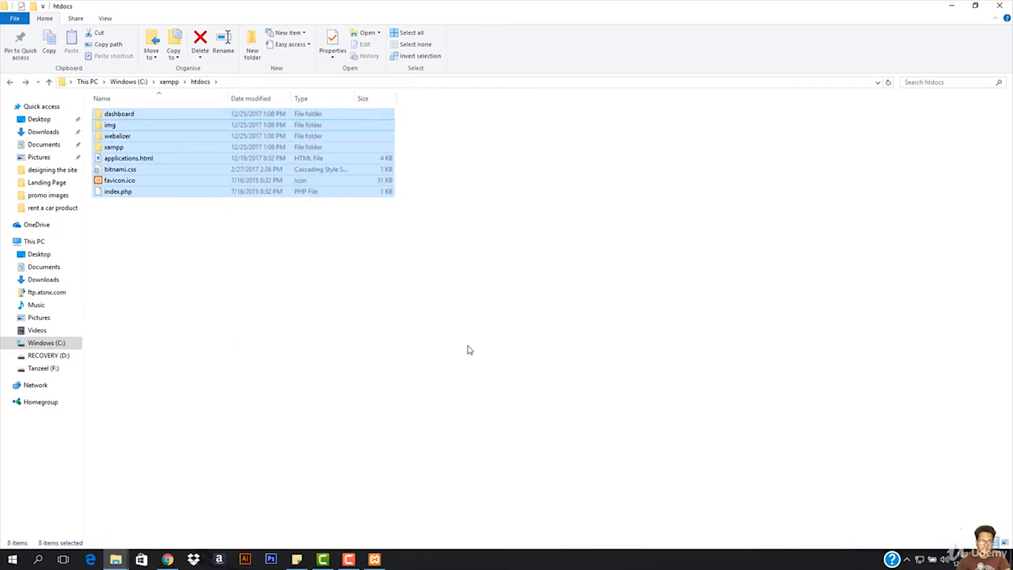
pyautogui.click(258, 294)
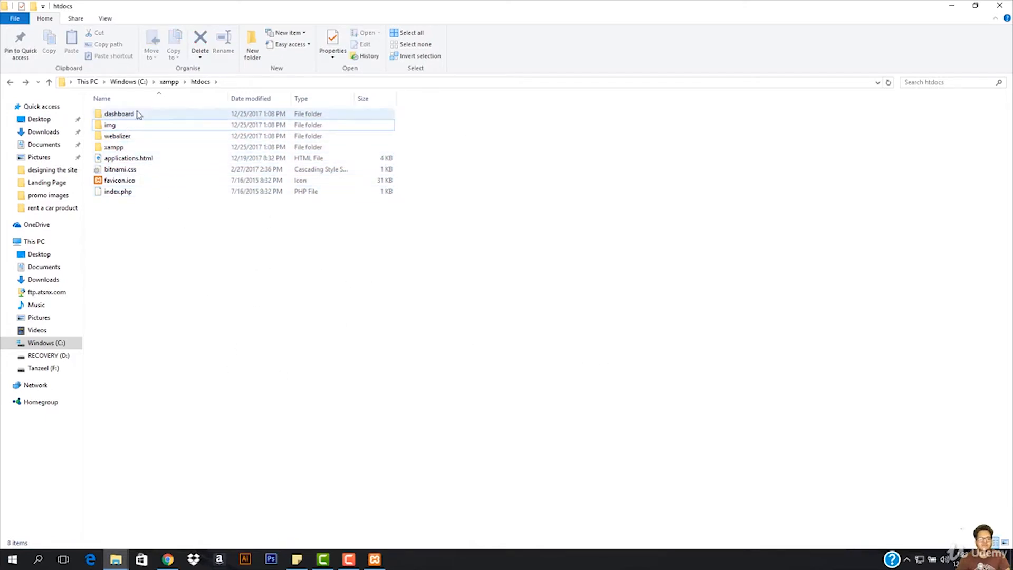
# - Create a folder named wp in htdocs, open it, and return to the desktop
pyautogui.rightClick(241, 247)
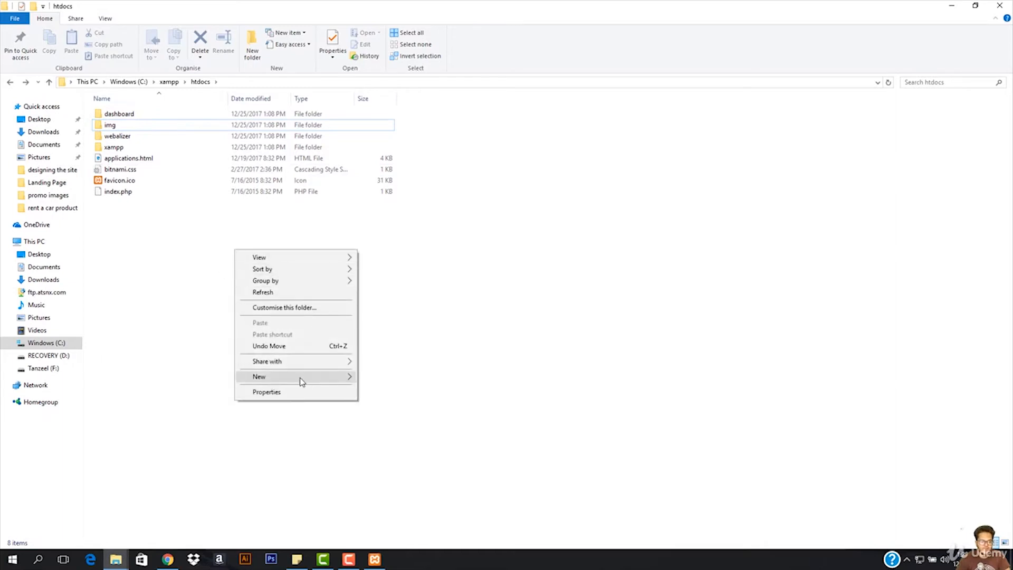
pyautogui.moveTo(341, 377)
pyautogui.click(390, 377)
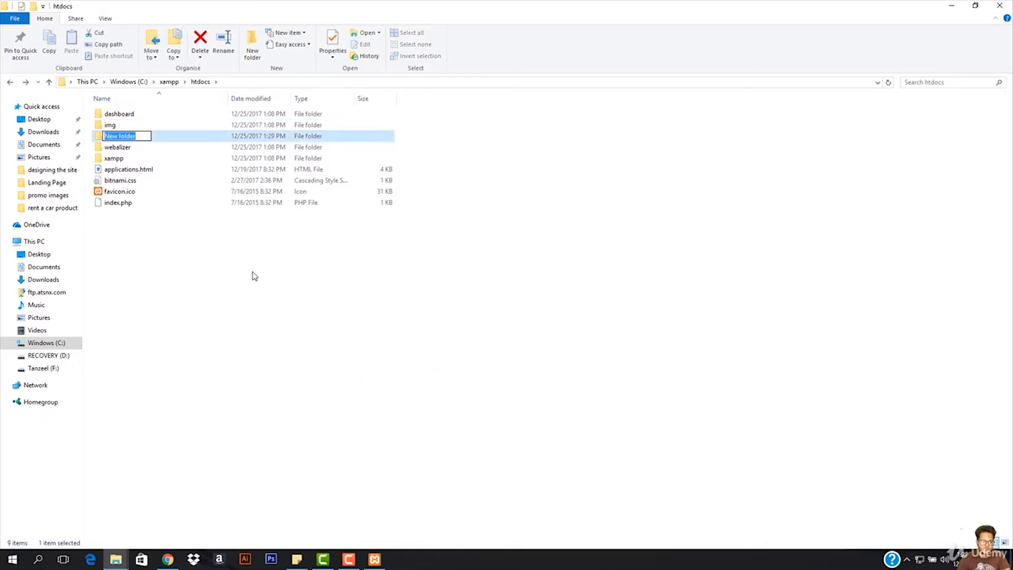
pyautogui.write('wp')
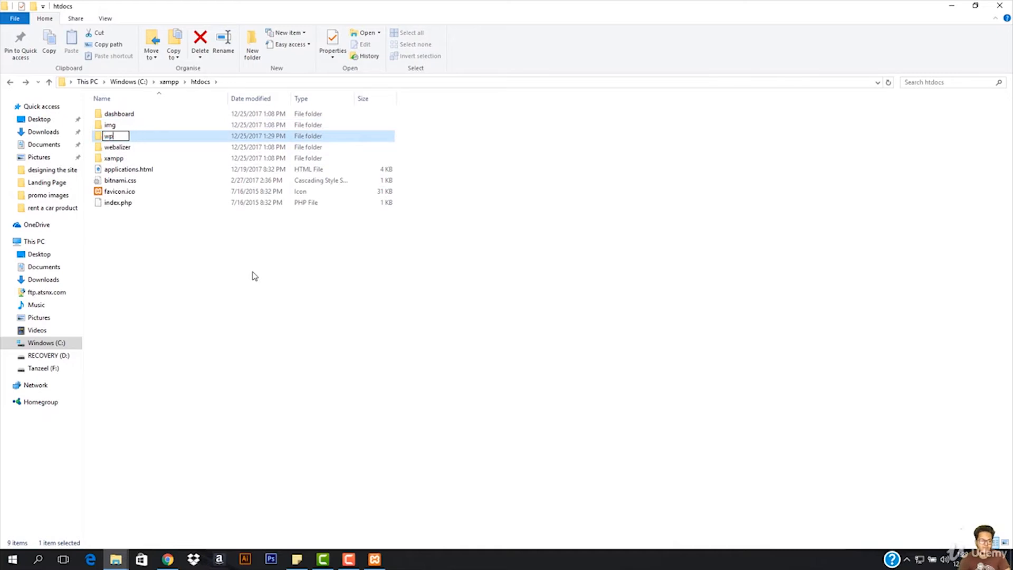
pyautogui.press('Return')
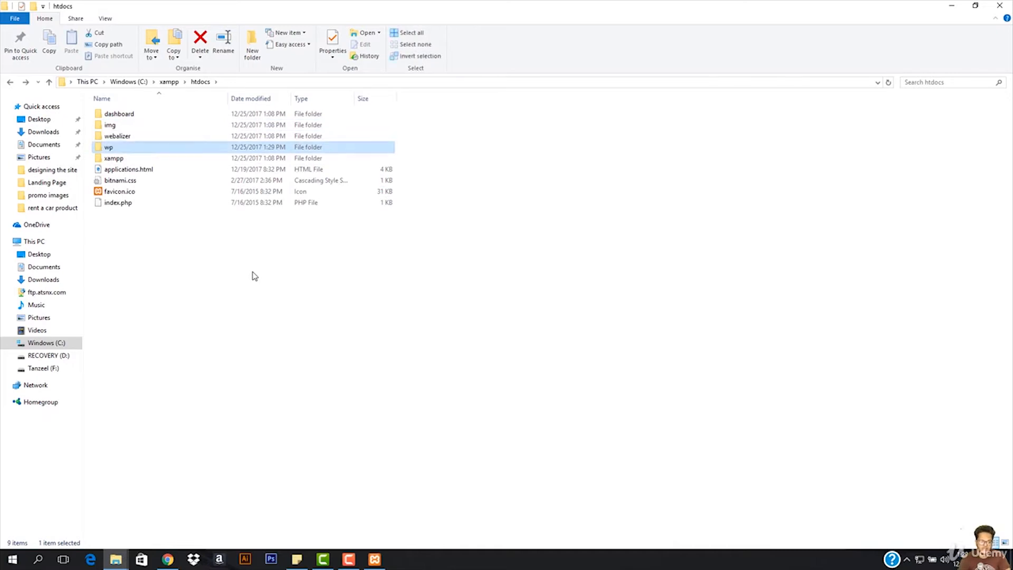
pyautogui.doubleClick(217, 148)
pyautogui.press('super+d')
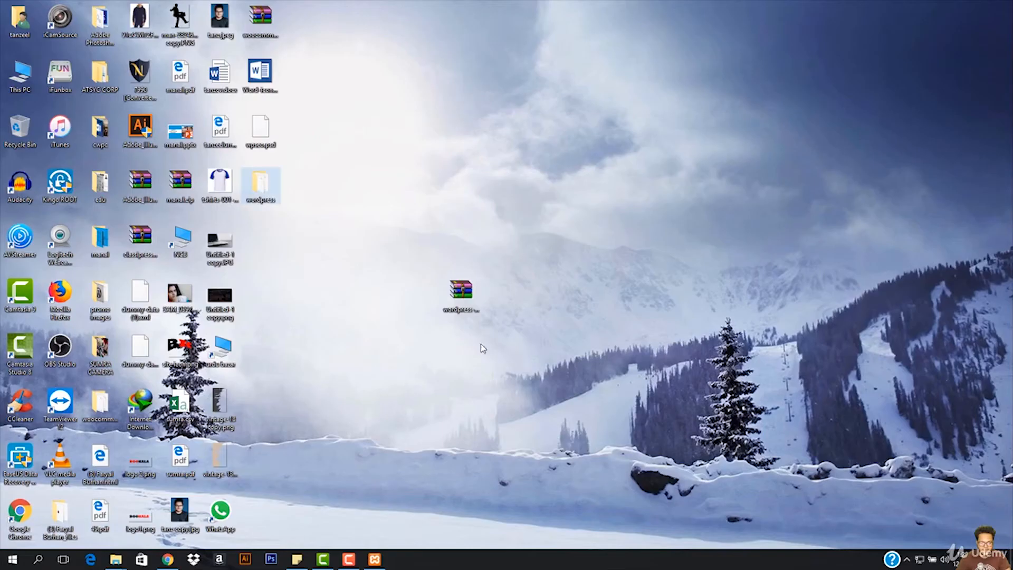
# - Move wordpress.zip from the desktop's wordpress folder into C:\xampp\htdocs\wp and extract its contents there
pyautogui.doubleClick(245, 201)
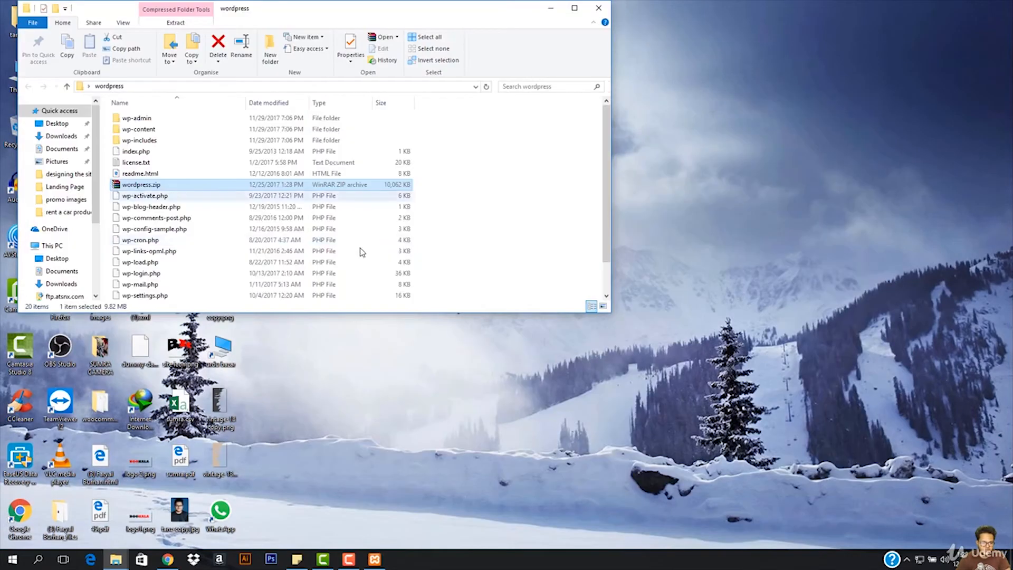
pyautogui.moveTo(204, 189); pyautogui.dragTo(179, 283)
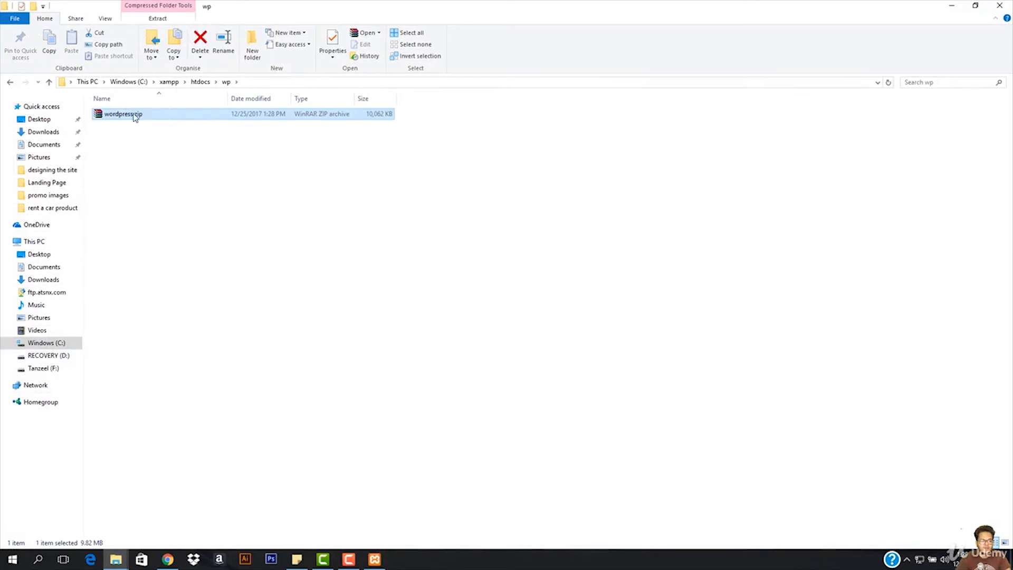
pyautogui.rightClick(136, 117)
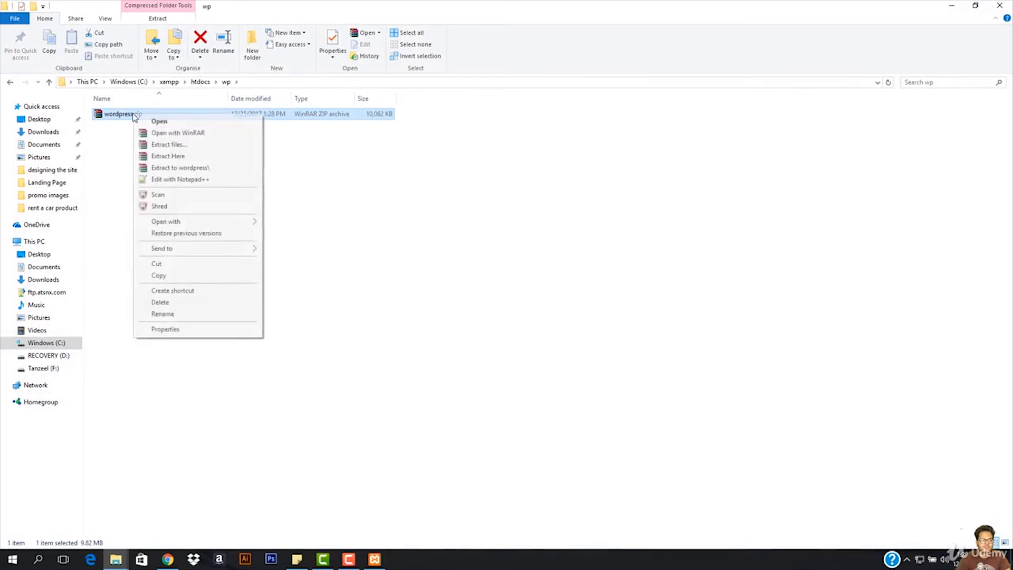
pyautogui.click(181, 156)
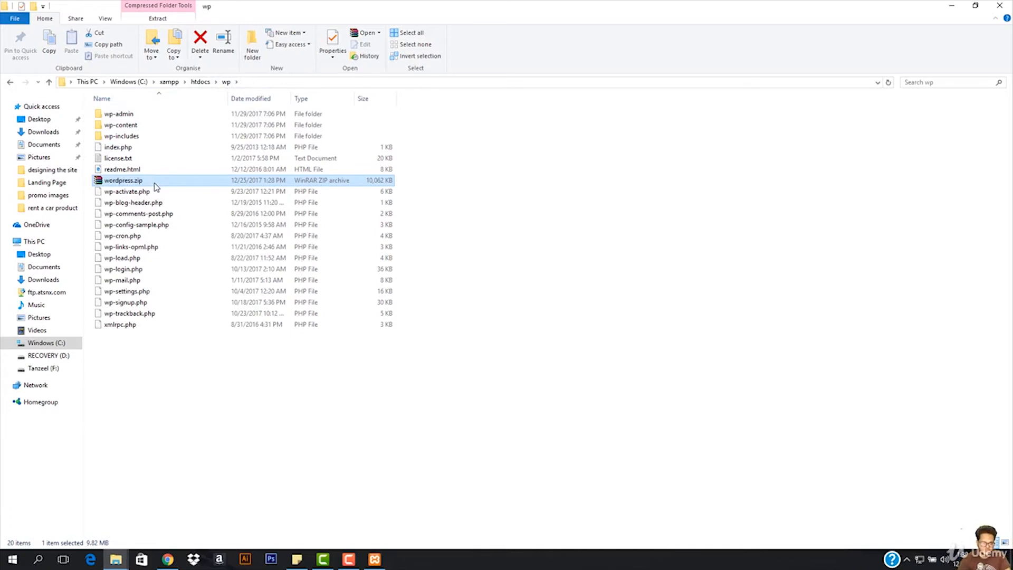
# - Permanently delete wordpress.zip from the htdocs\wp folder and minimize the folder window
pyautogui.hotkey('shift', 'Delete')
pyautogui.press('Return')
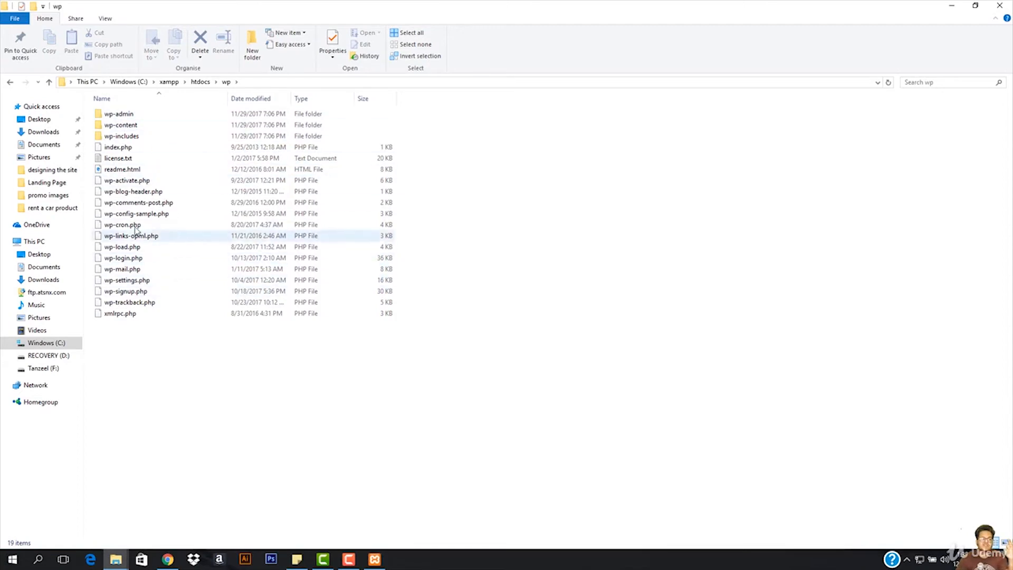
pyautogui.click(951, 7)
# - Switch to the XAMPP welcome page in Chrome and load localhost:8080 without the dashboard path
pyautogui.click(167, 559)
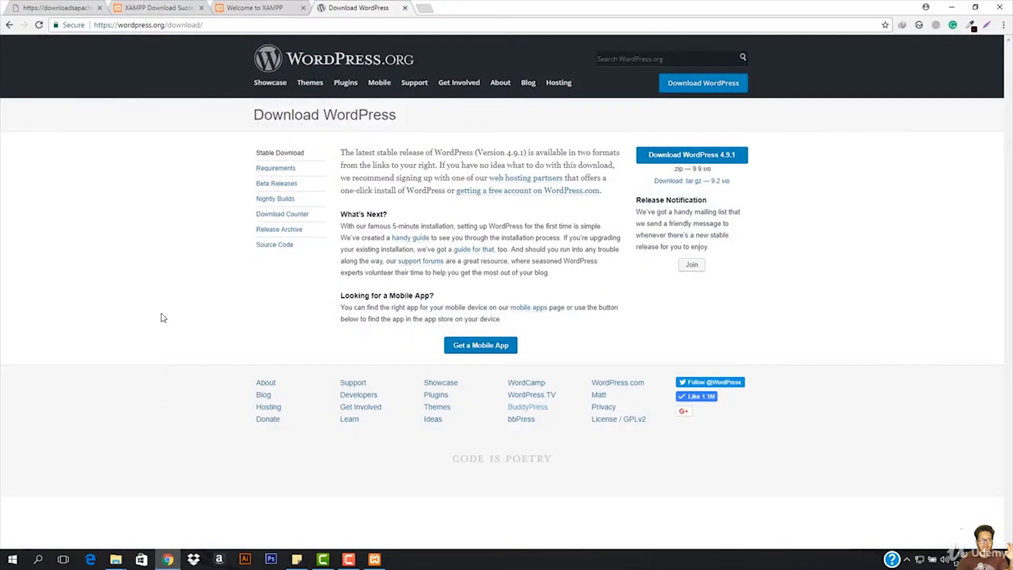
pyautogui.click(270, 8)
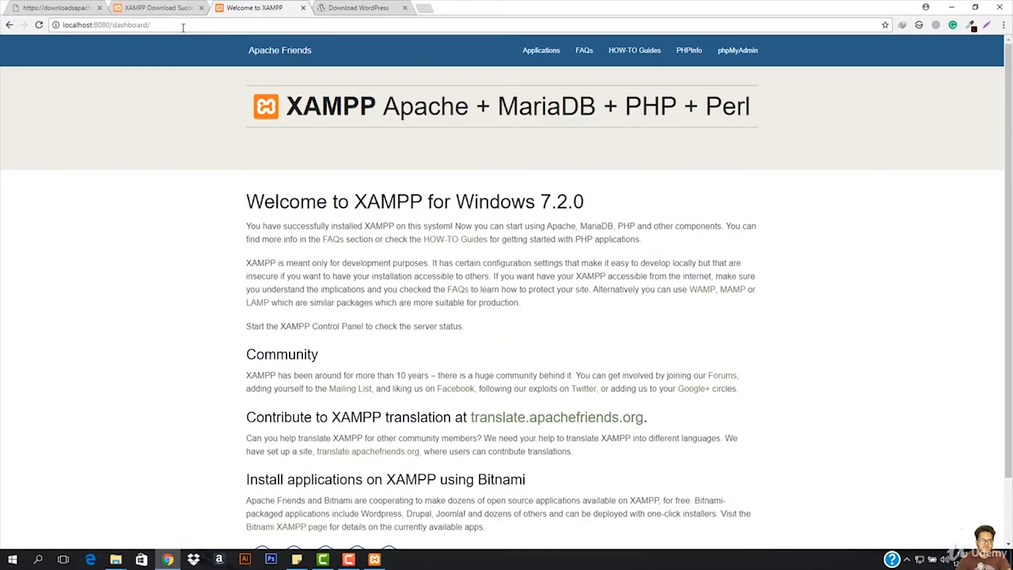
pyautogui.click(121, 25)
pyautogui.click(113, 25)
pyautogui.moveTo(151, 25); pyautogui.dragTo(110, 36)
pyautogui.press('Return')
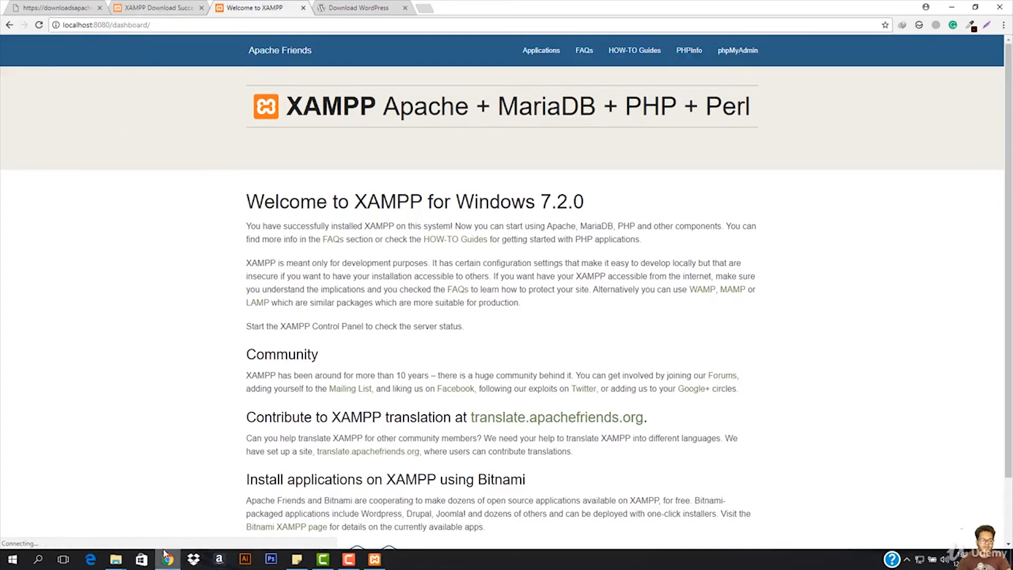
# - Close the File Explorer window showing the desktop's wordpress folder
pyautogui.moveTo(115, 558)
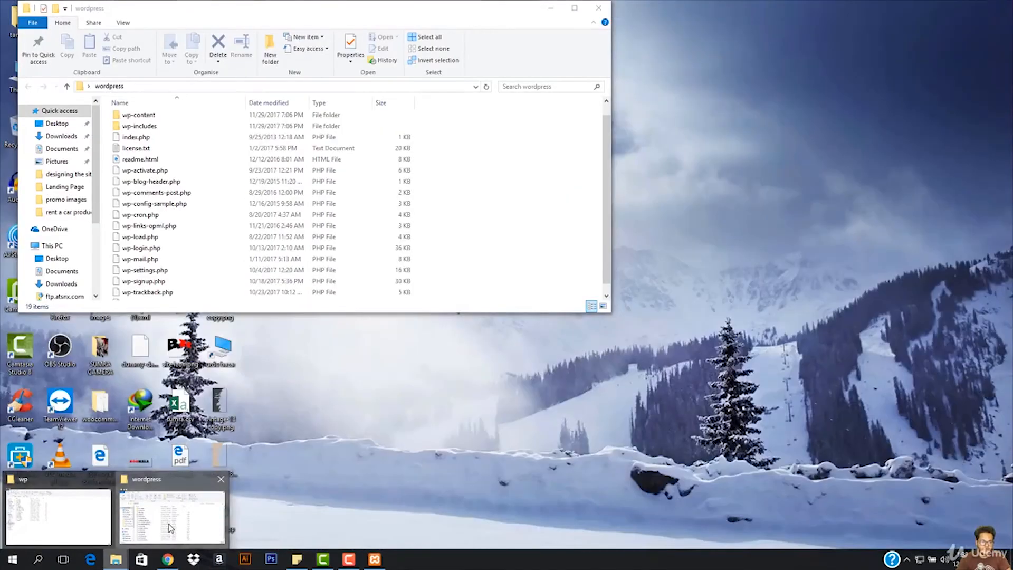
pyautogui.click(171, 527)
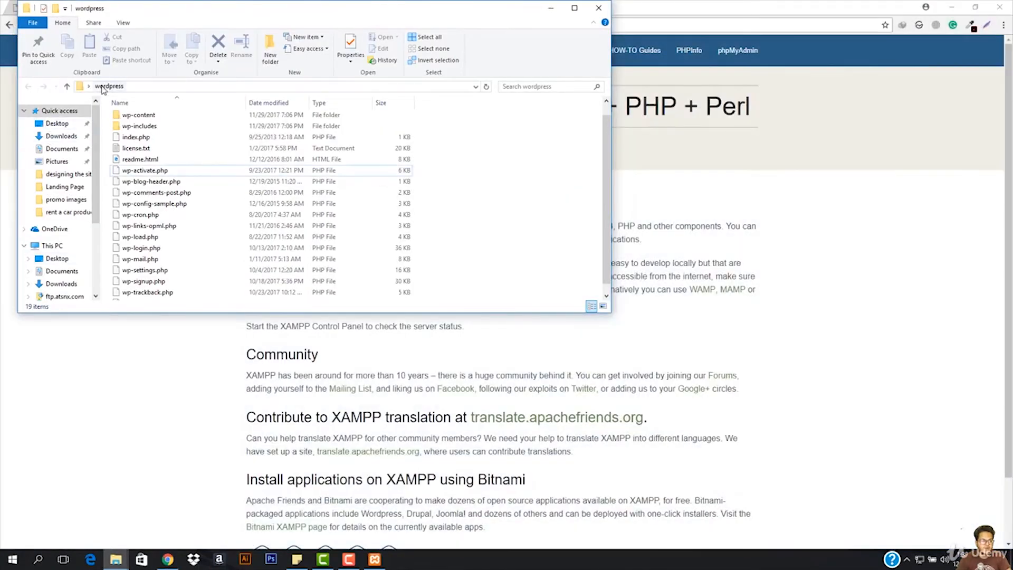
pyautogui.click(598, 8)
# - Look over the xampp and htdocs folders and the contents of htdocs\dashboard, and return to the browser
pyautogui.click(115, 558)
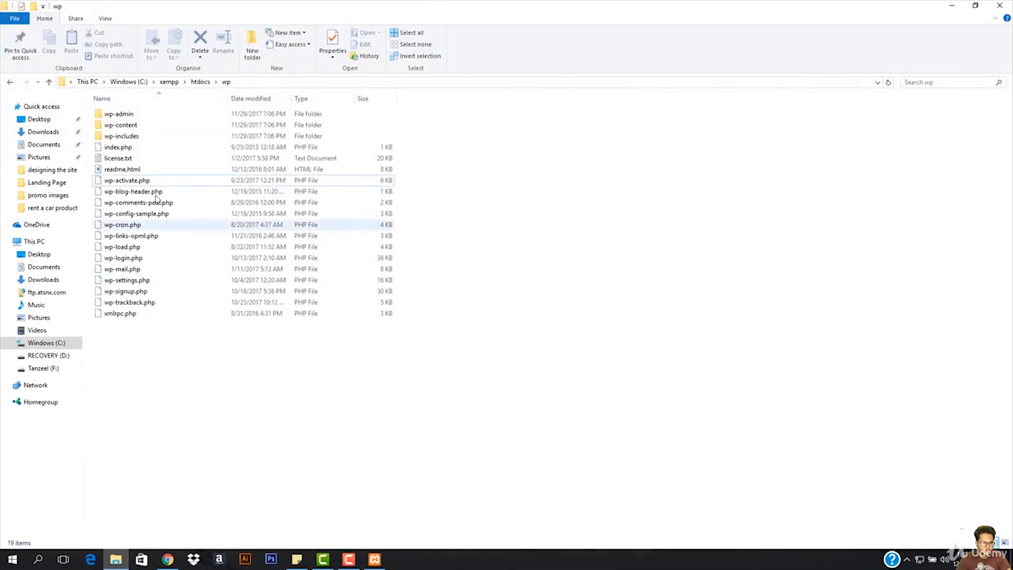
pyautogui.click(169, 82)
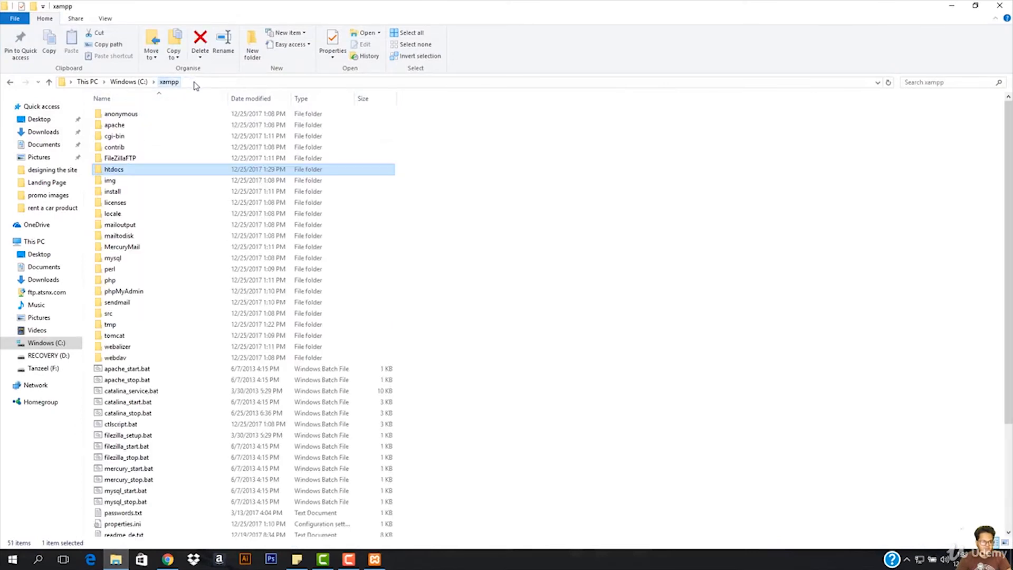
pyautogui.doubleClick(132, 172)
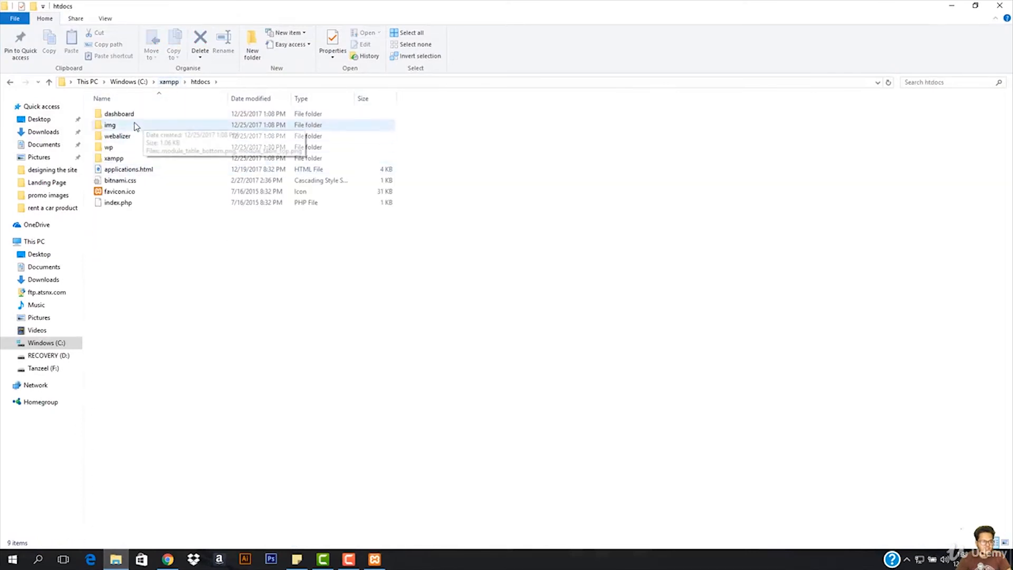
pyautogui.doubleClick(122, 115)
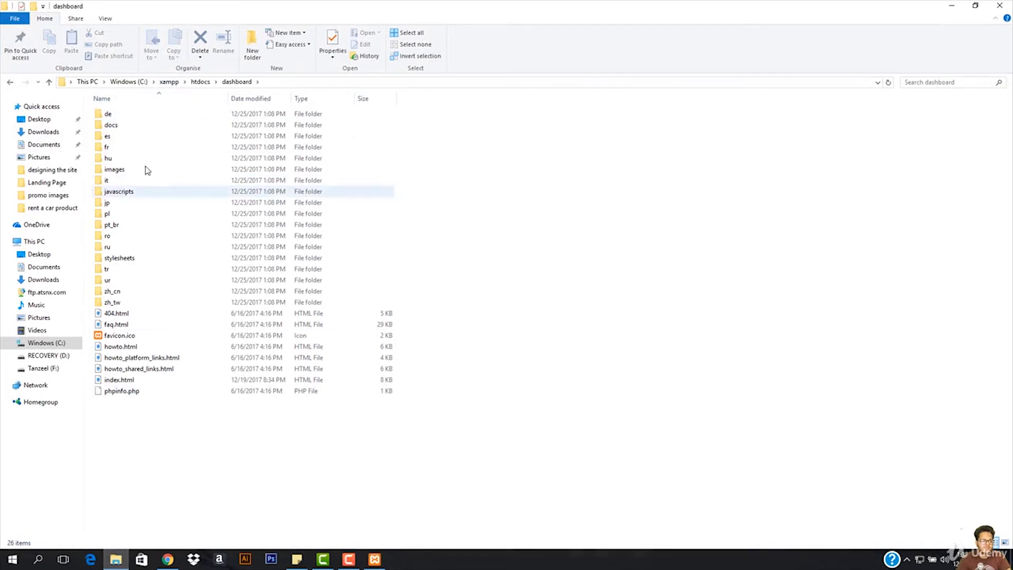
pyautogui.click(10, 82)
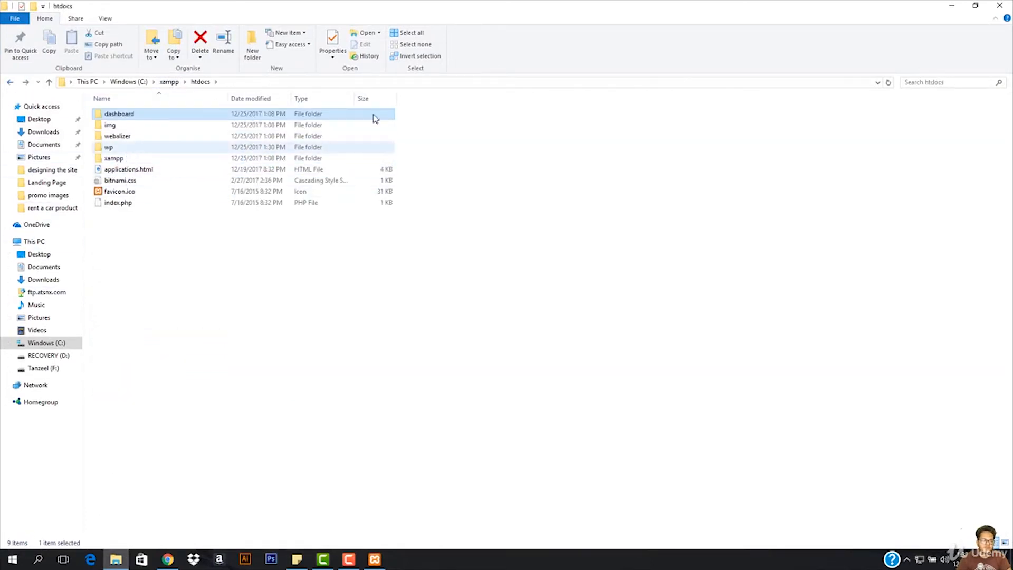
pyautogui.click(951, 5)
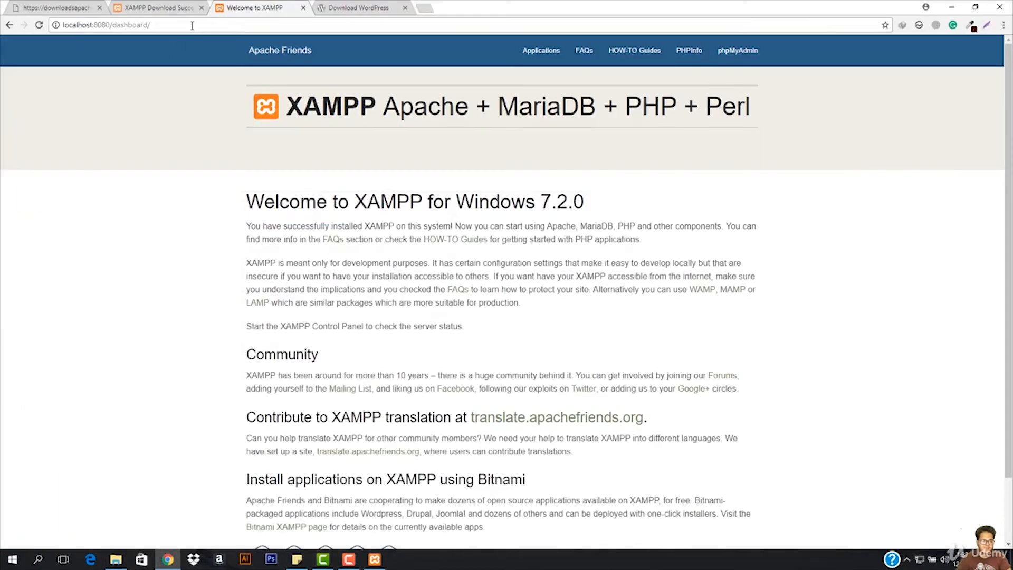
# - Open localhost:8080/wp and continue the WordPress setup in English (United States)
pyautogui.moveTo(192, 26); pyautogui.dragTo(119, 36)
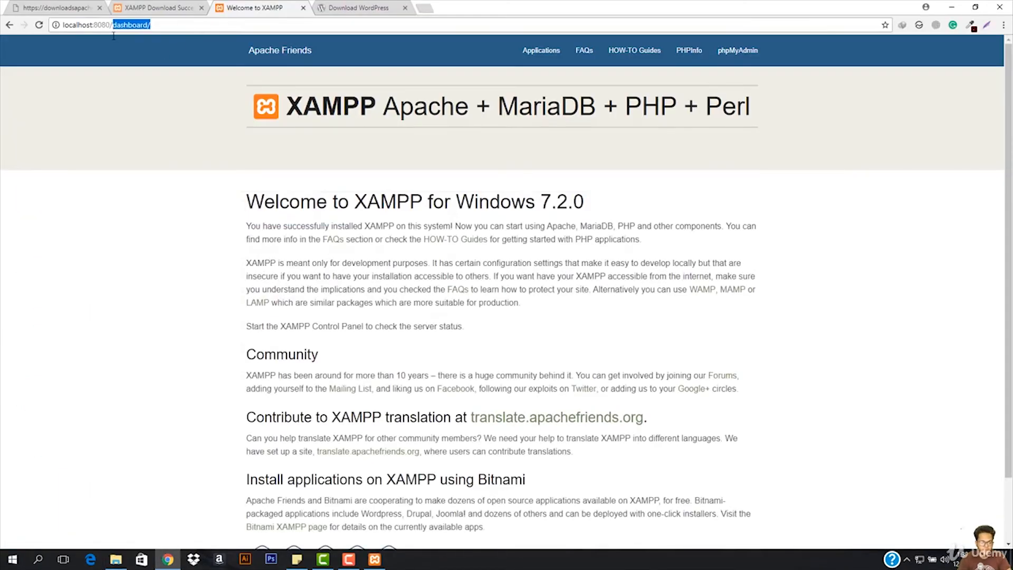
pyautogui.write('wp')
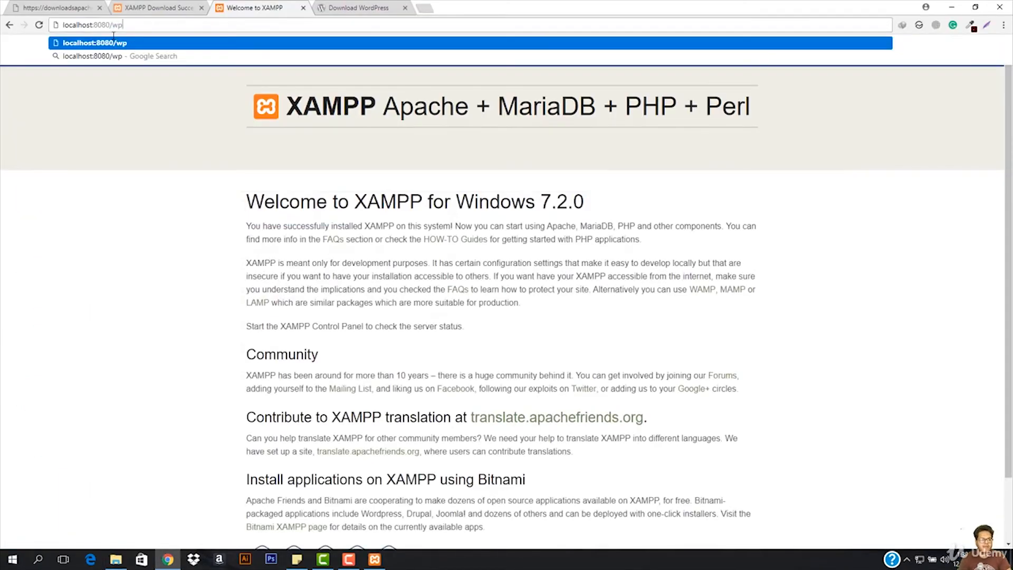
pyautogui.press('Return')
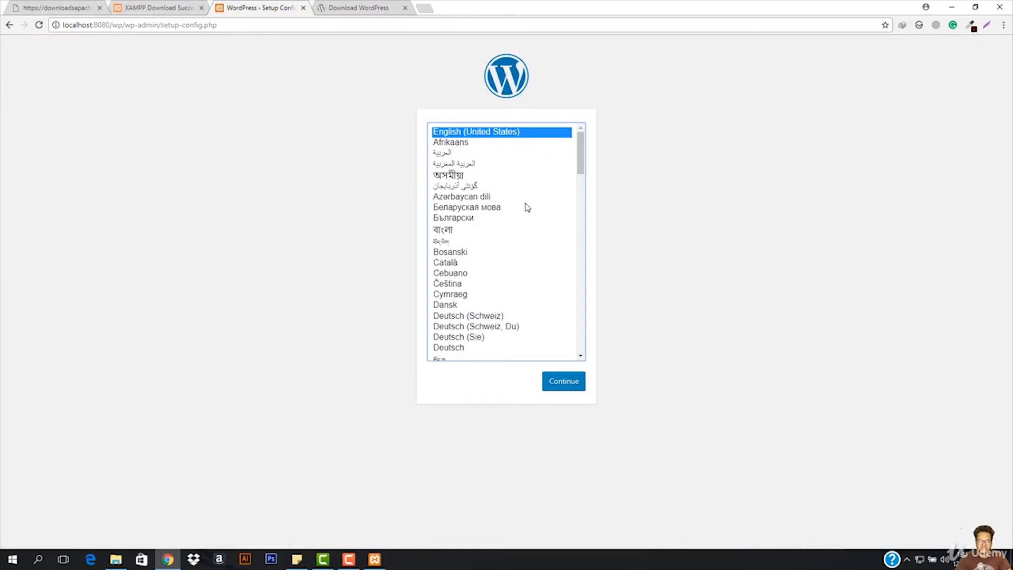
pyautogui.click(563, 389)
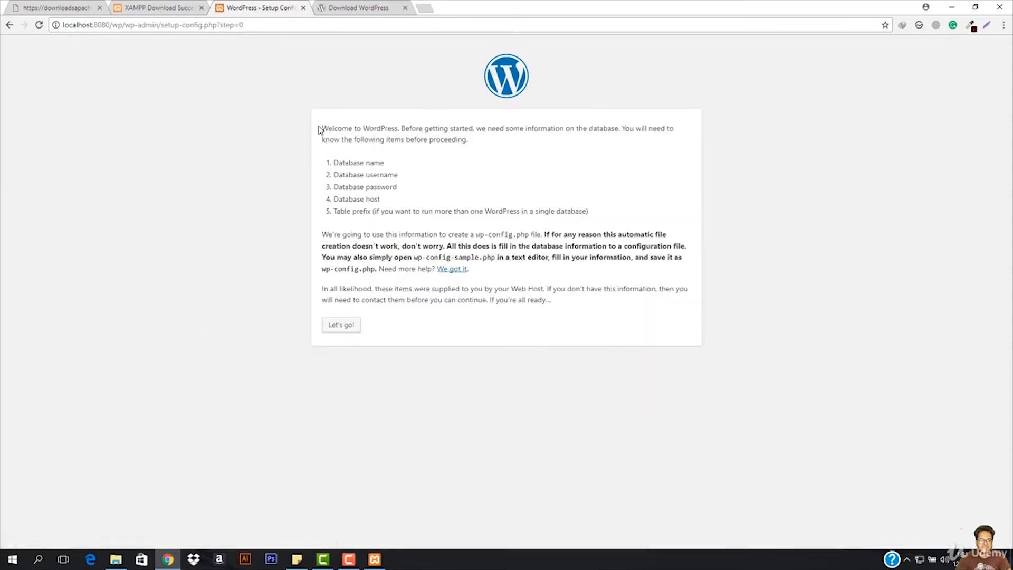
# - Read the setup page's introduction and its list of required database details
pyautogui.moveTo(318, 129); pyautogui.dragTo(555, 130)
pyautogui.click(407, 141)
pyautogui.moveTo(402, 129); pyautogui.dragTo(586, 130)
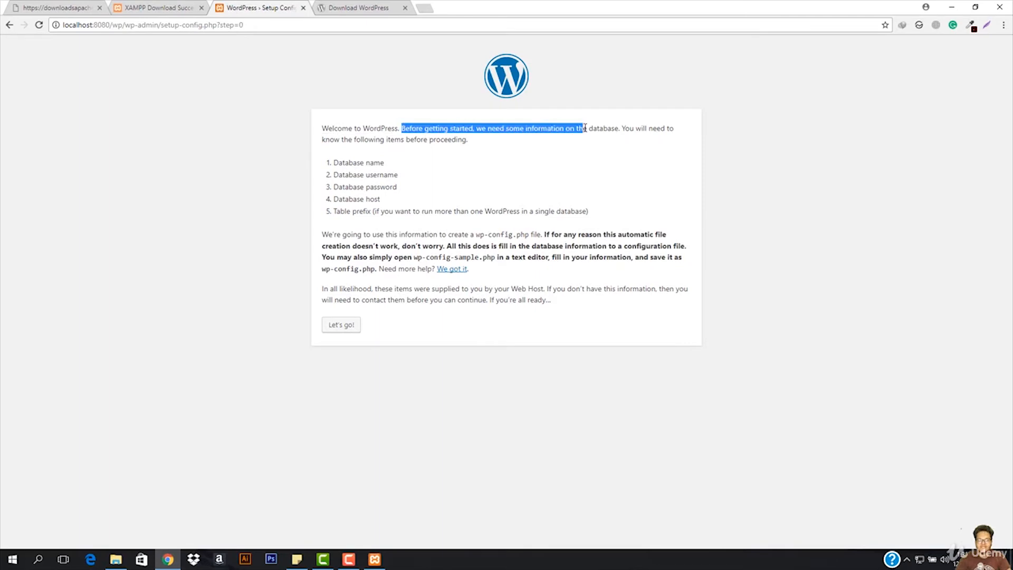
pyautogui.click(533, 138)
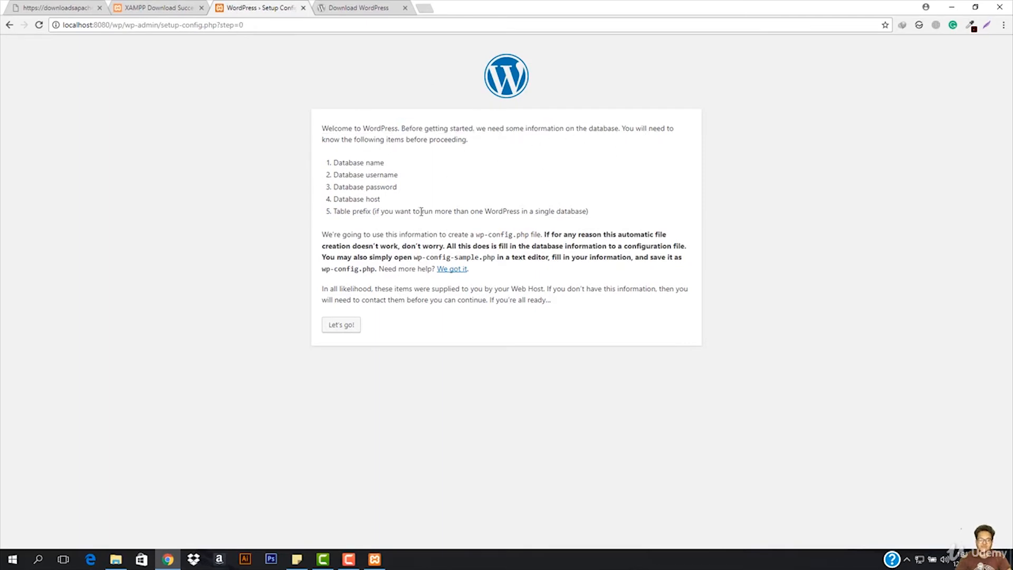
pyautogui.moveTo(335, 163)
pyautogui.mouseDown()
pyautogui.moveTo(420, 165)
pyautogui.moveTo(334, 174)
pyautogui.mouseUp()
pyautogui.click(400, 174)
pyautogui.click(366, 190)
pyautogui.doubleClick(366, 190)
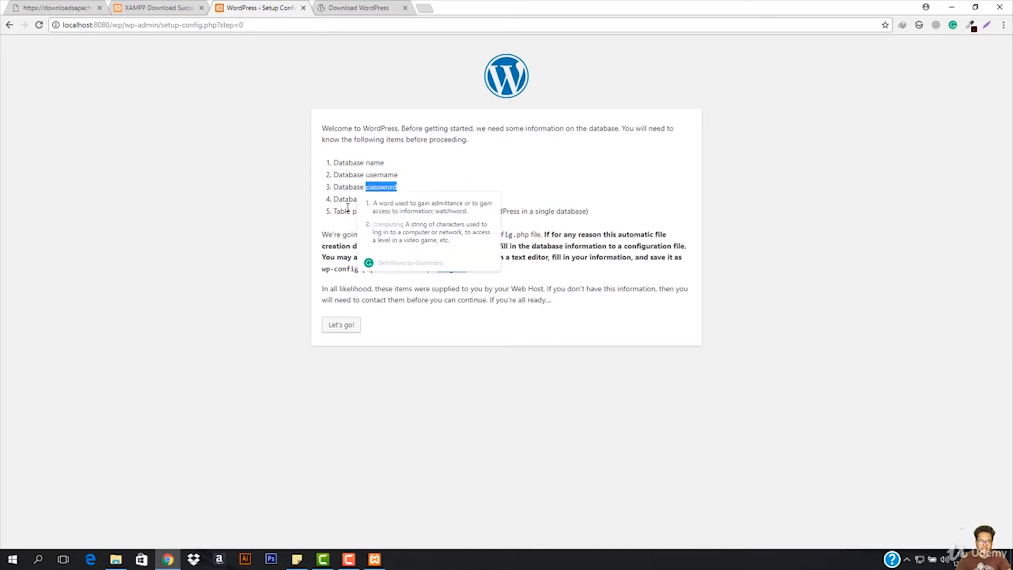
pyautogui.click(347, 209)
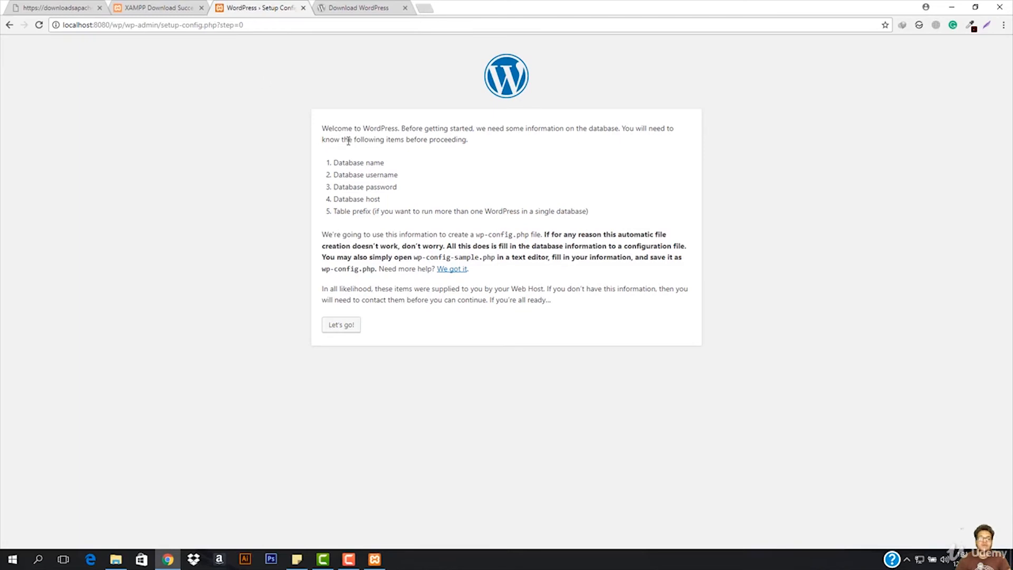
# - Try to open phpMyAdmin at localhost/phpmyadmin in a new browser tab
pyautogui.click(425, 9)
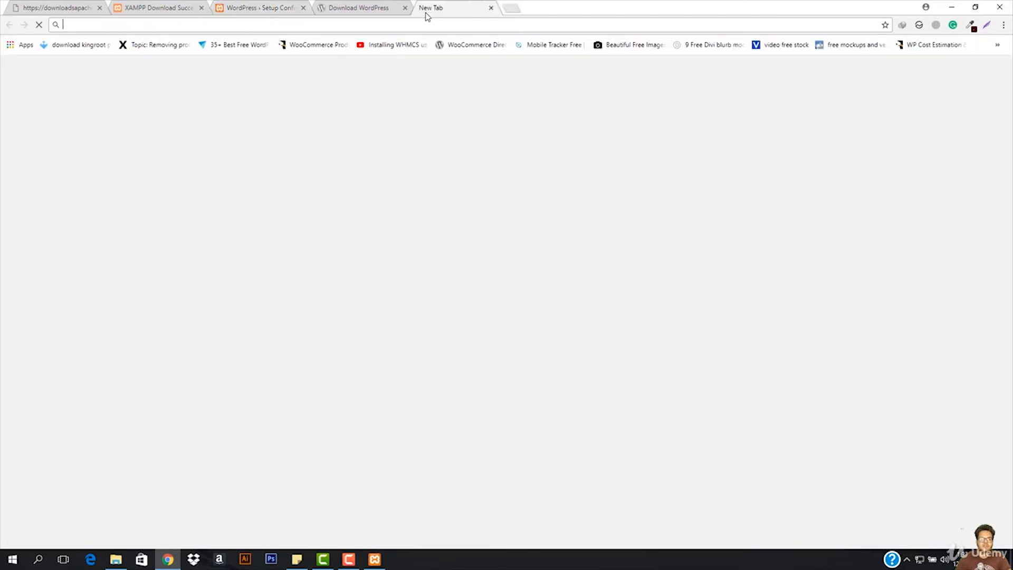
pyautogui.write('localhost/atsyc/')
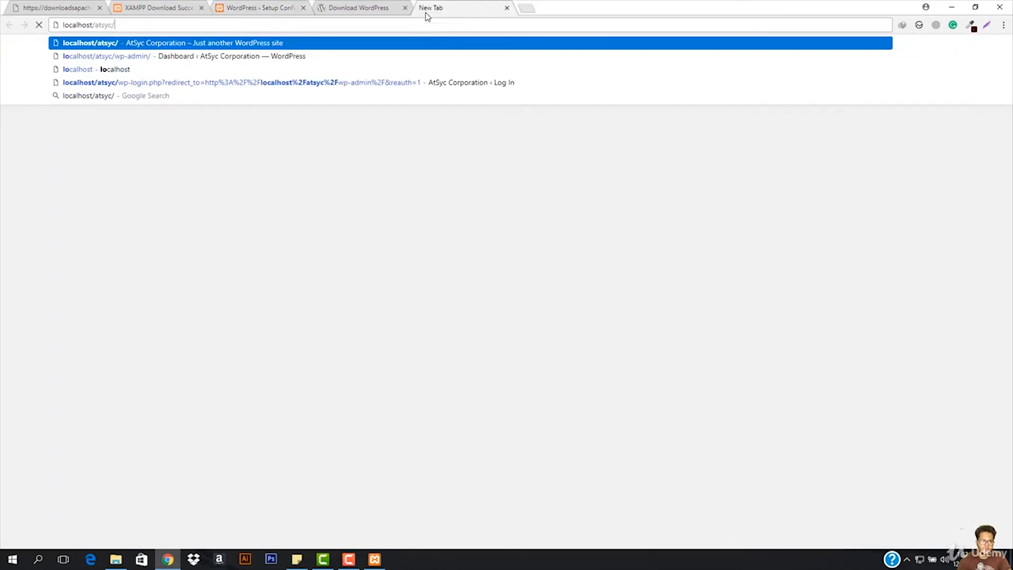
pyautogui.press('BackSpace')
pyautogui.press('BackSpace')
pyautogui.press('BackSpace')
pyautogui.press('BackSpace')
pyautogui.press('BackSpace')
pyautogui.press('BackSpace')
pyautogui.write('p')
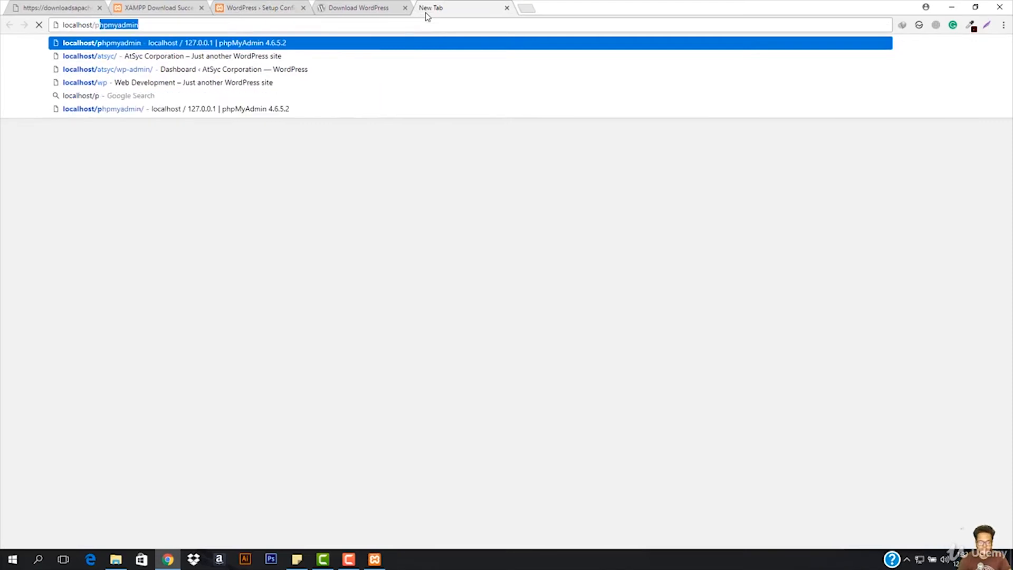
pyautogui.write('hpm')
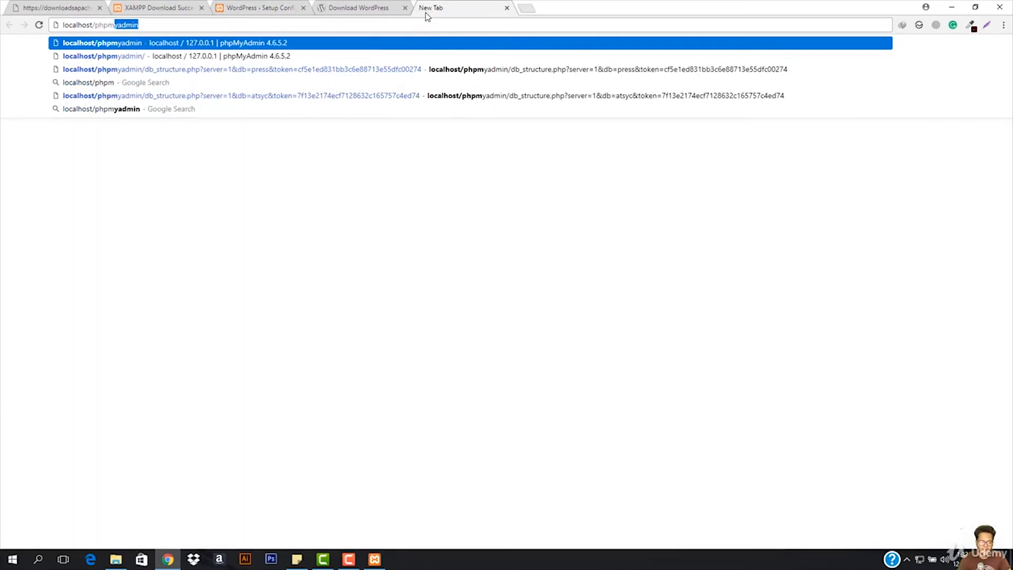
pyautogui.write('yadmin')
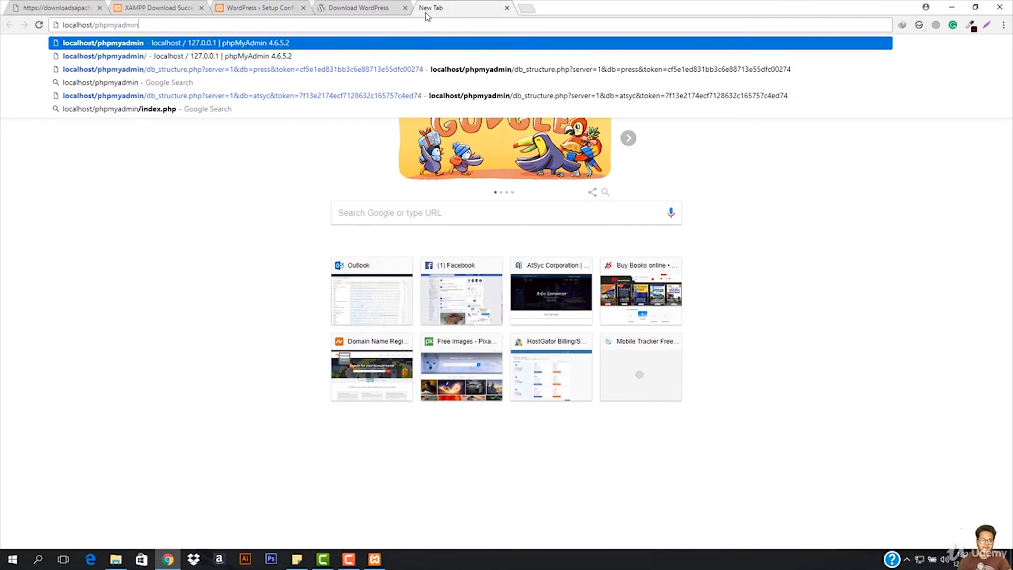
pyautogui.press('Return')
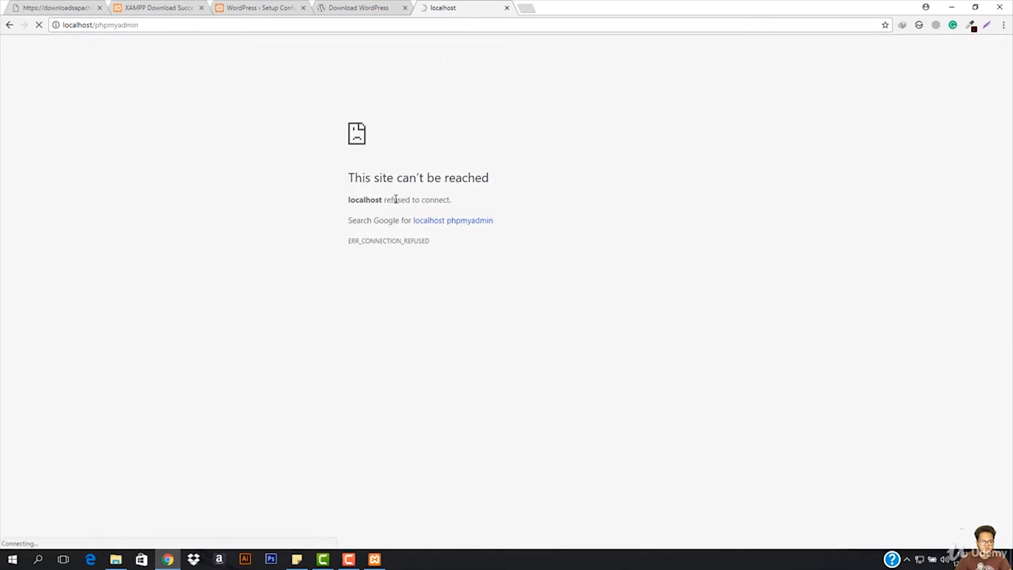
# - Stop and restart the MySQL module in the XAMPP Control Panel
pyautogui.click(375, 559)
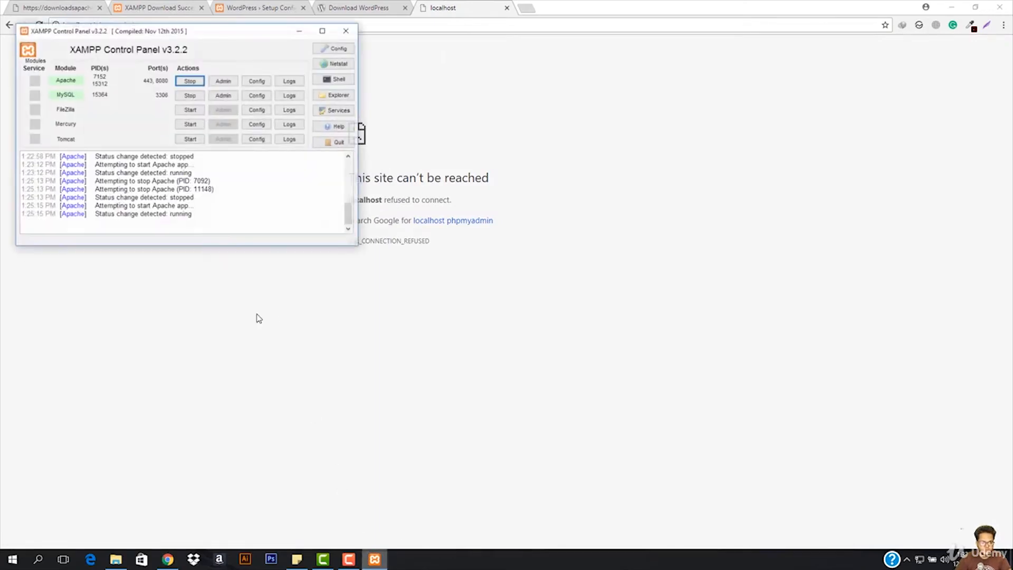
pyautogui.click(183, 79)
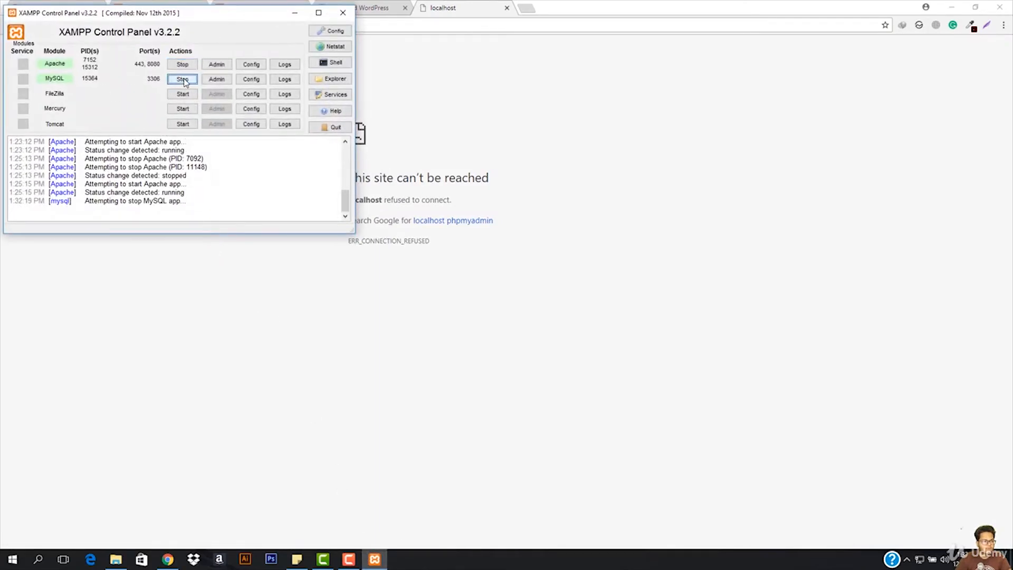
pyautogui.click(183, 80)
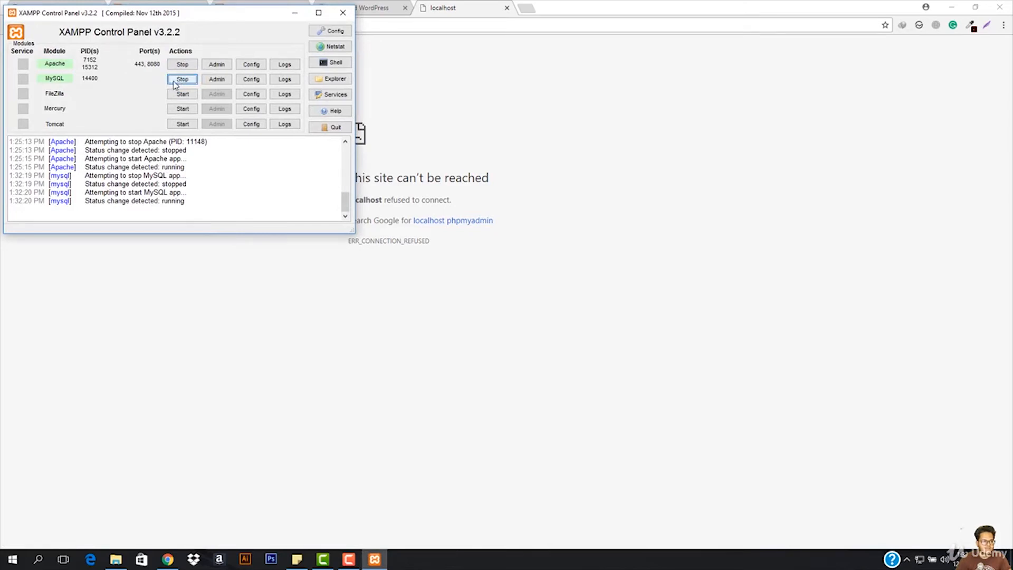
# - Return to the browser and load localhost/phpmyadmin again
pyautogui.click(412, 86)
pyautogui.click(280, 25)
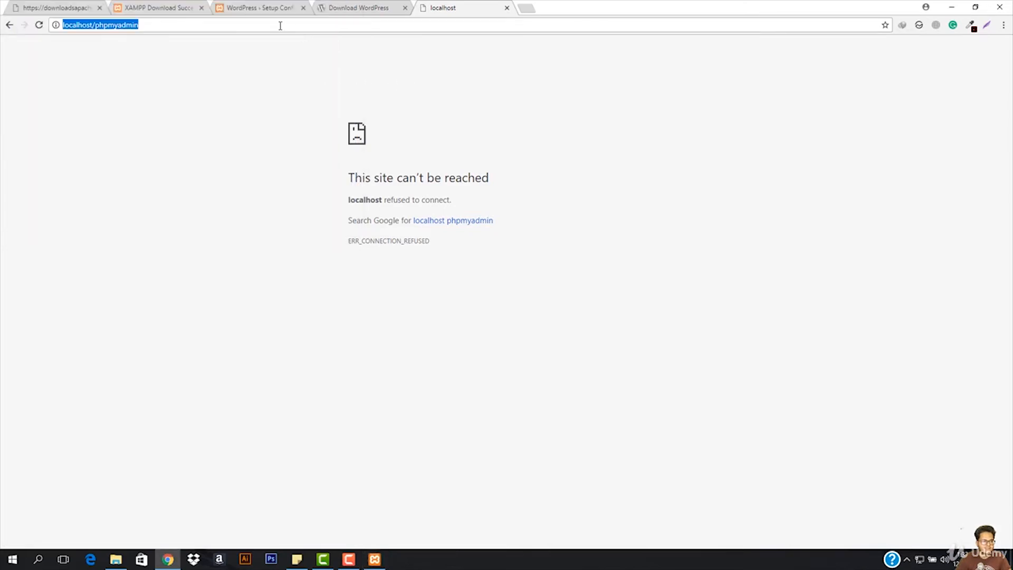
pyautogui.press('Return')
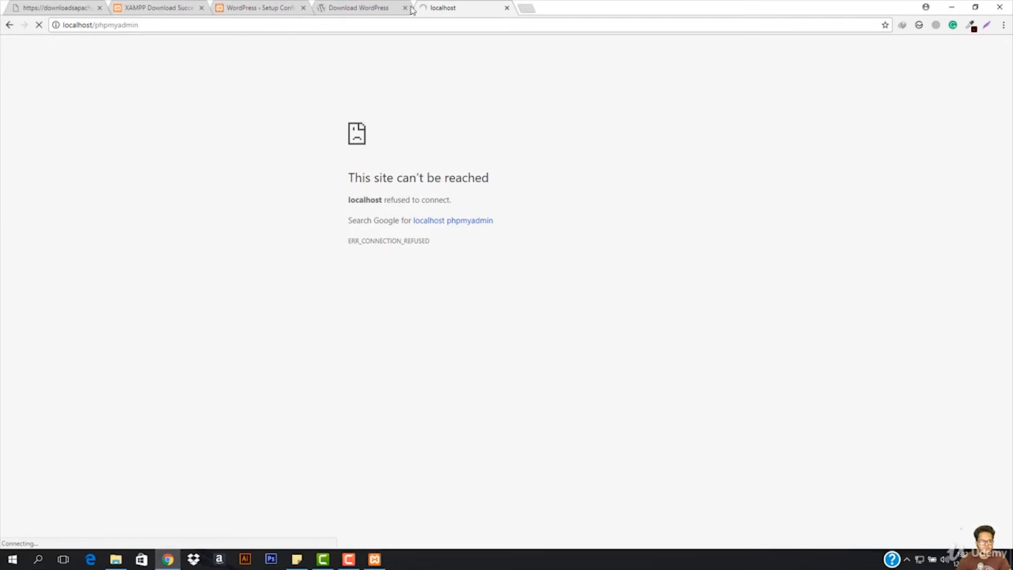
# - Stop the MySQL and Apache modules in the XAMPP Control Panel and close it
pyautogui.click(374, 558)
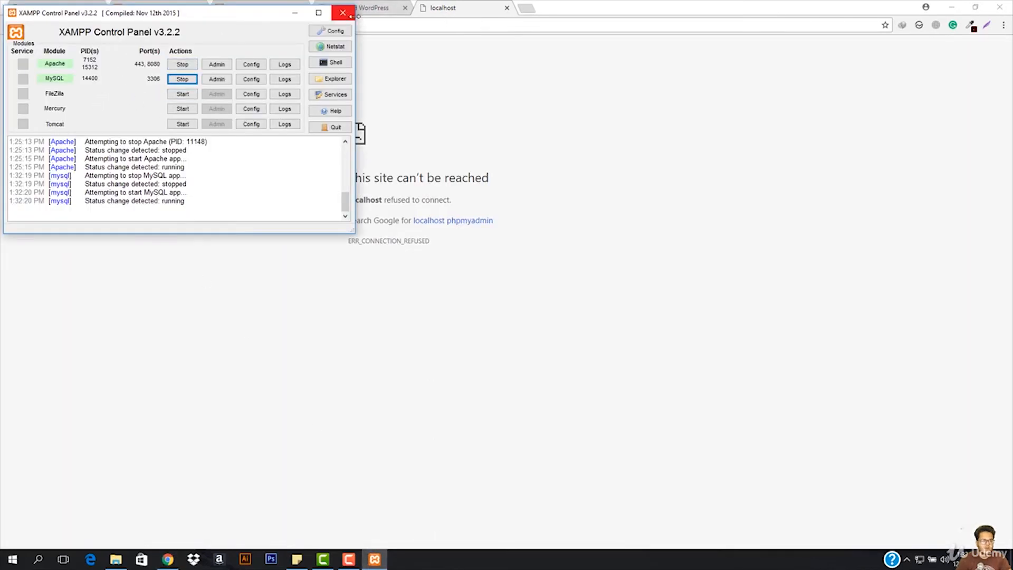
pyautogui.click(170, 85)
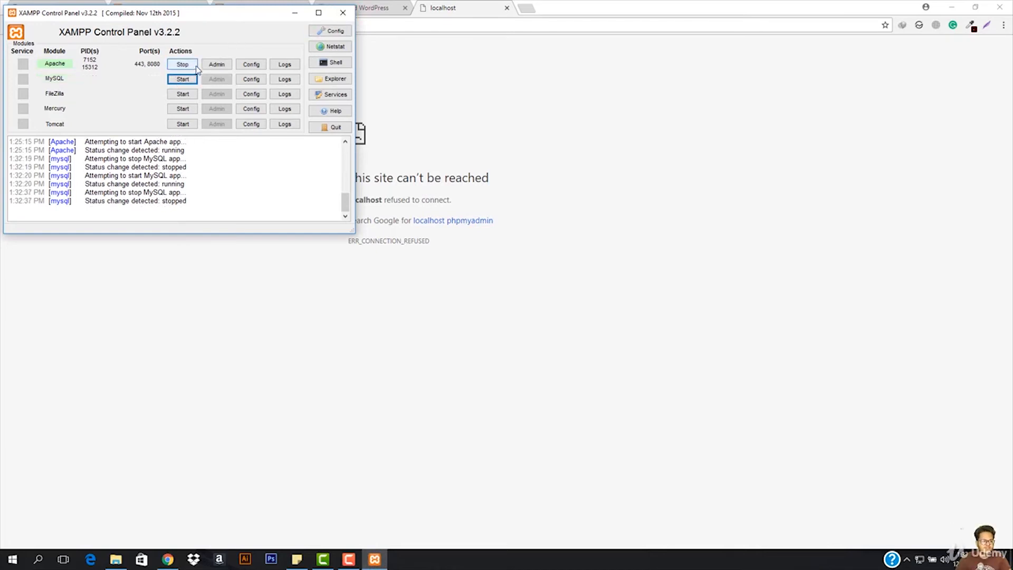
pyautogui.click(183, 64)
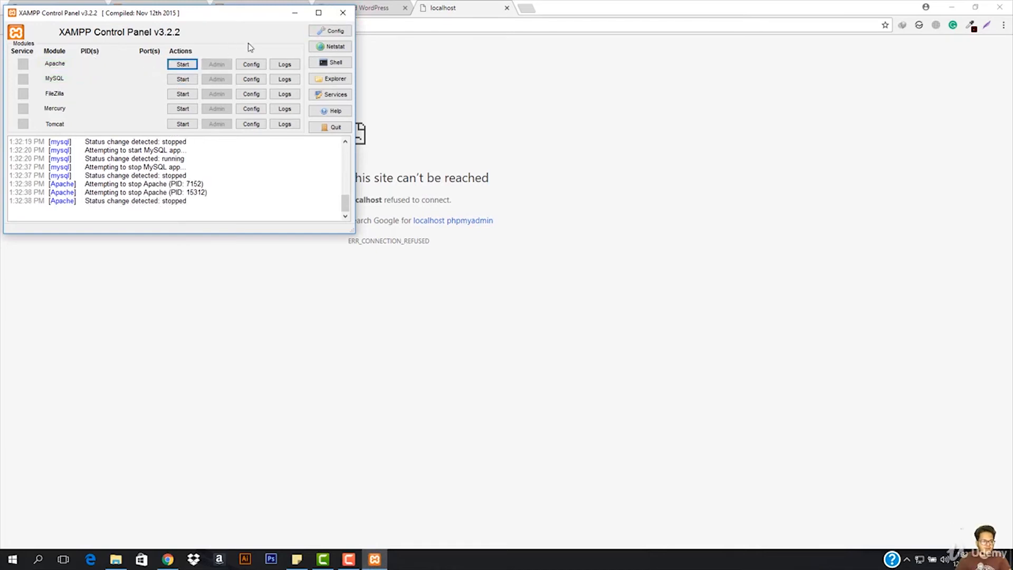
pyautogui.click(343, 12)
# - Reopen the XAMPP Control Panel and start the Apache and MySQL modules
pyautogui.press('super')
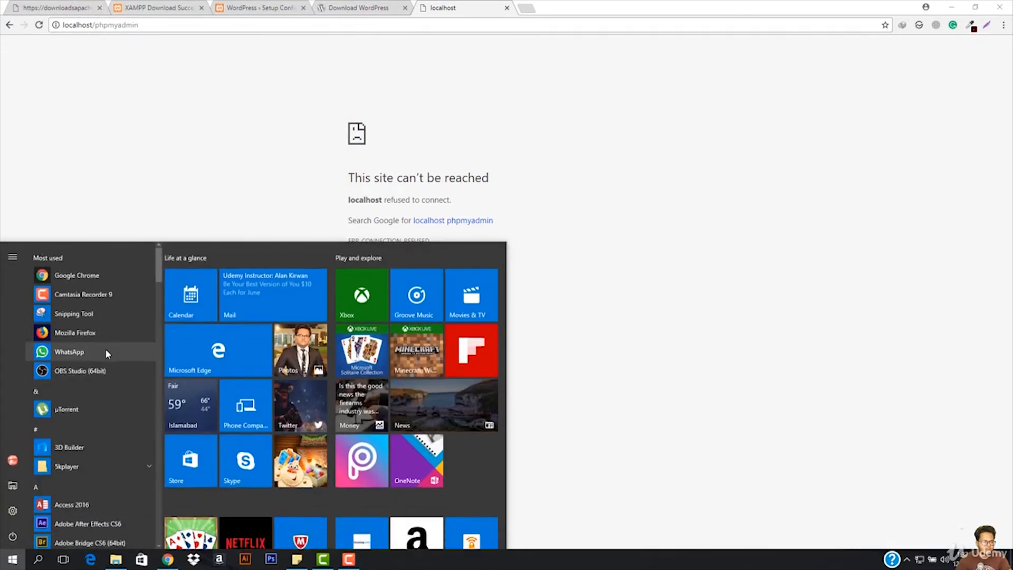
pyautogui.write('xamp')
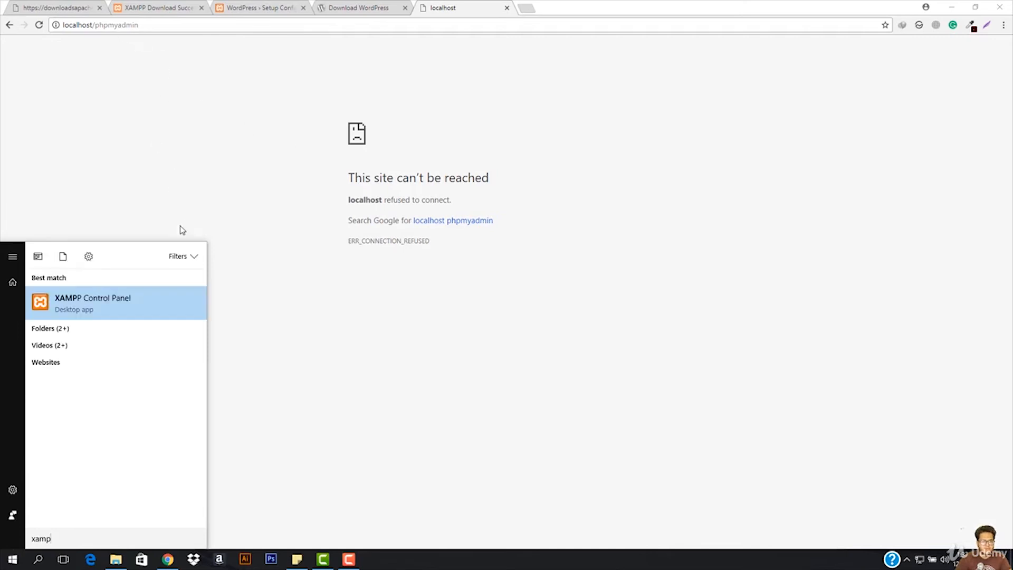
pyautogui.click(82, 310)
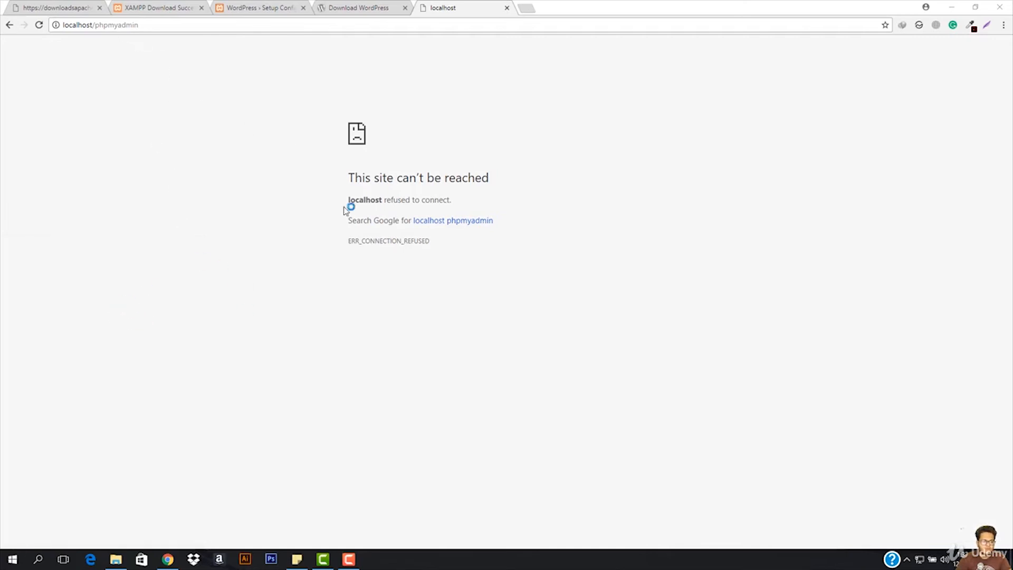
pyautogui.click(183, 60)
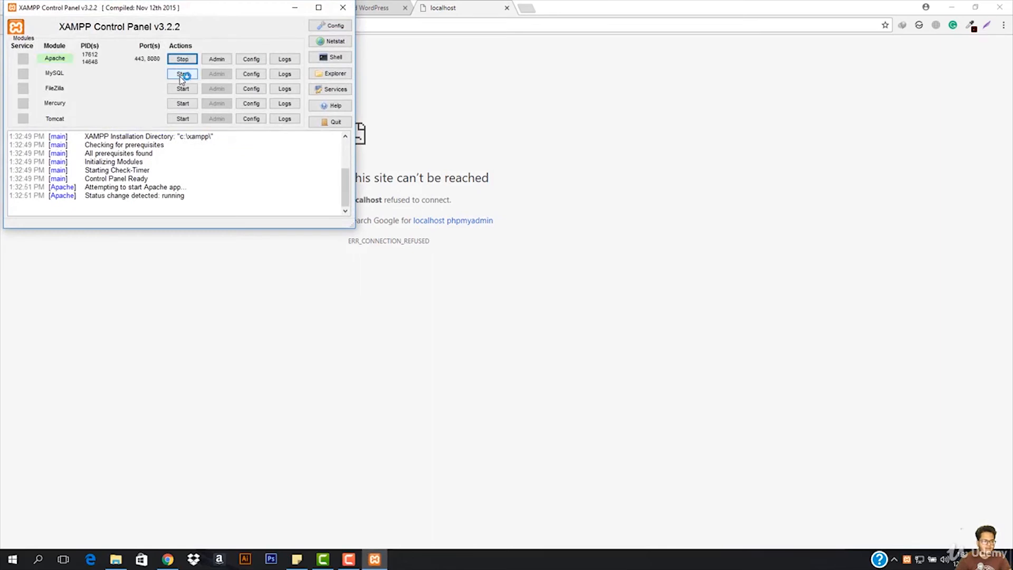
pyautogui.click(182, 74)
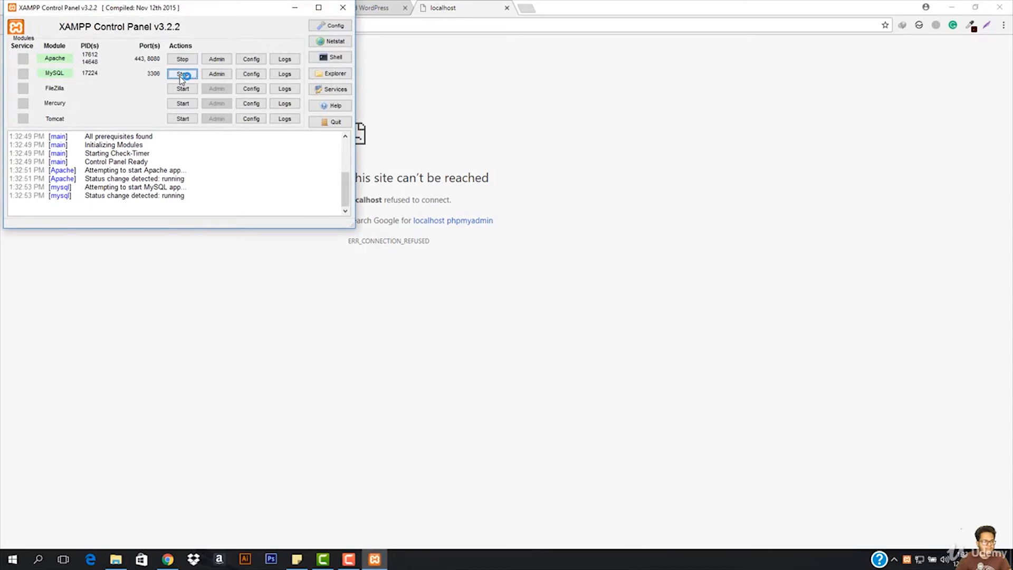
# - Switch to the browser and try to load localhost/phpmyadmin once more
pyautogui.click(422, 69)
pyautogui.click(324, 26)
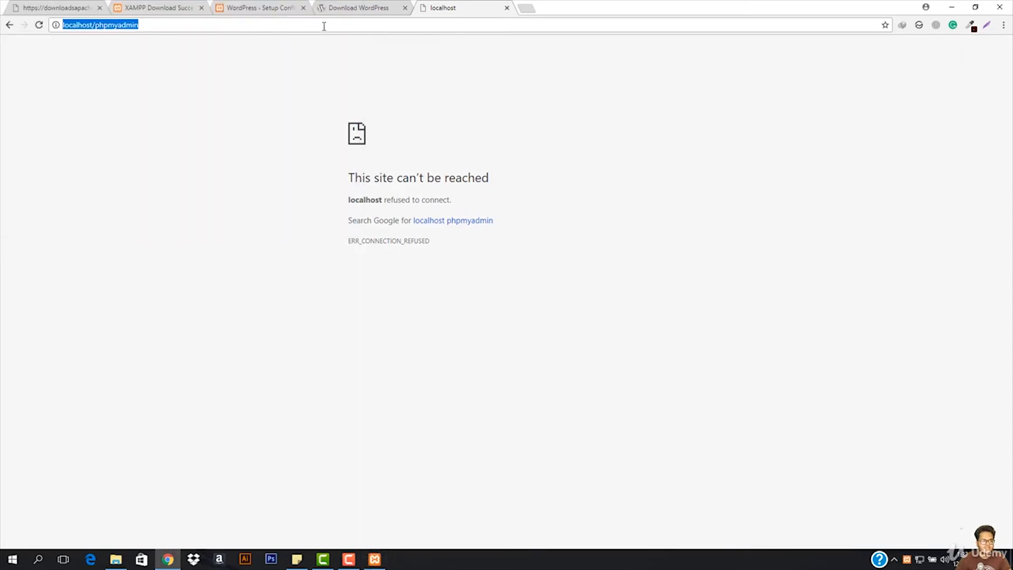
pyautogui.press('Return')
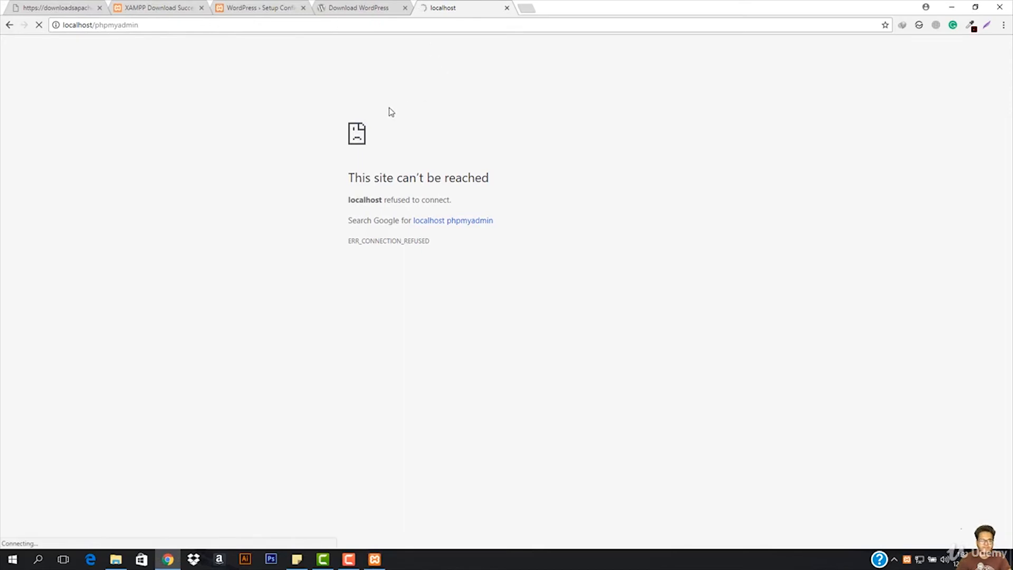
# - Add port 8080 to the address and open phpMyAdmin at localhost:8080/phpmyadmin
pyautogui.click(150, 28)
pyautogui.click(176, 24)
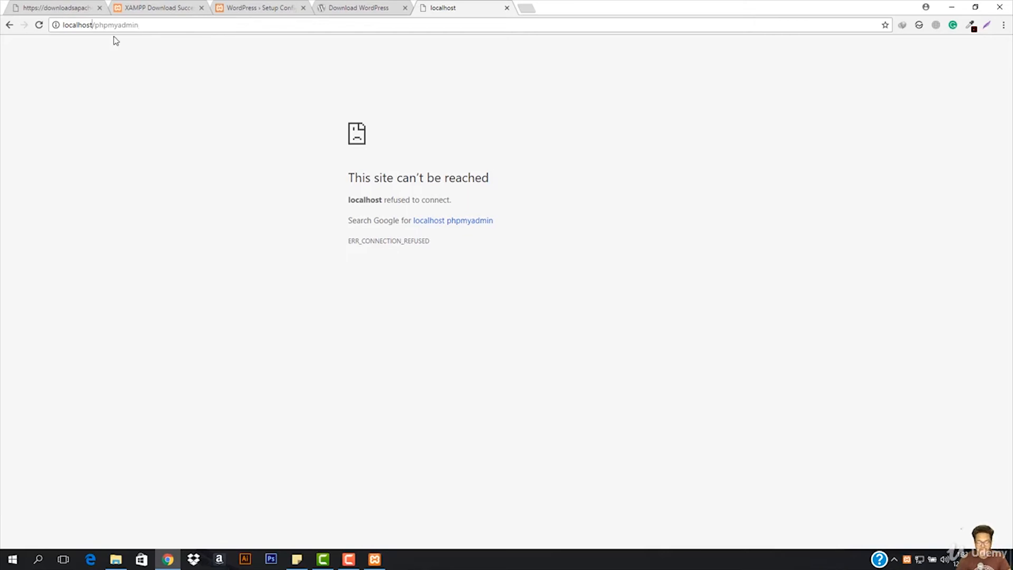
pyautogui.write(':8080')
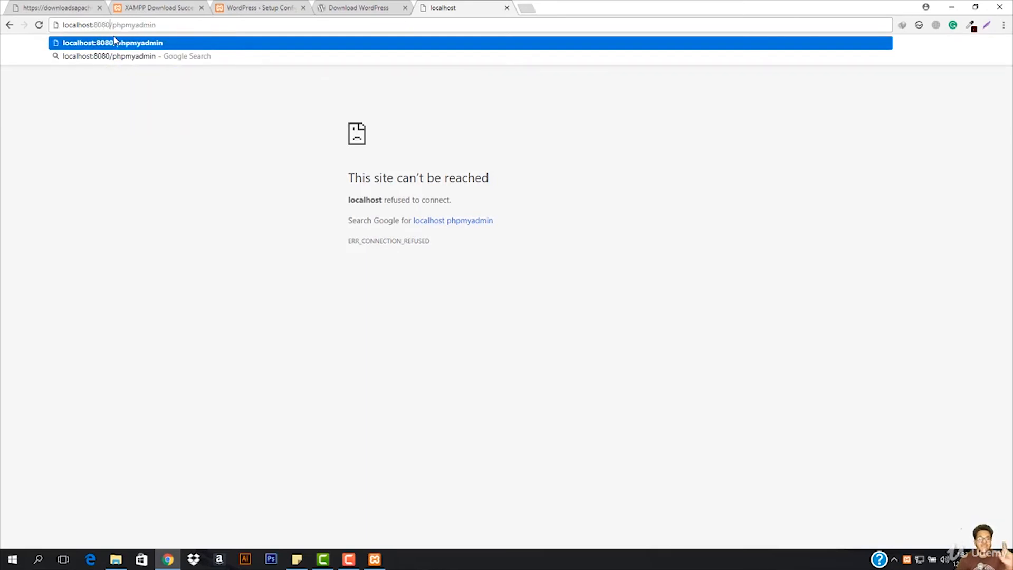
pyautogui.press('Return')
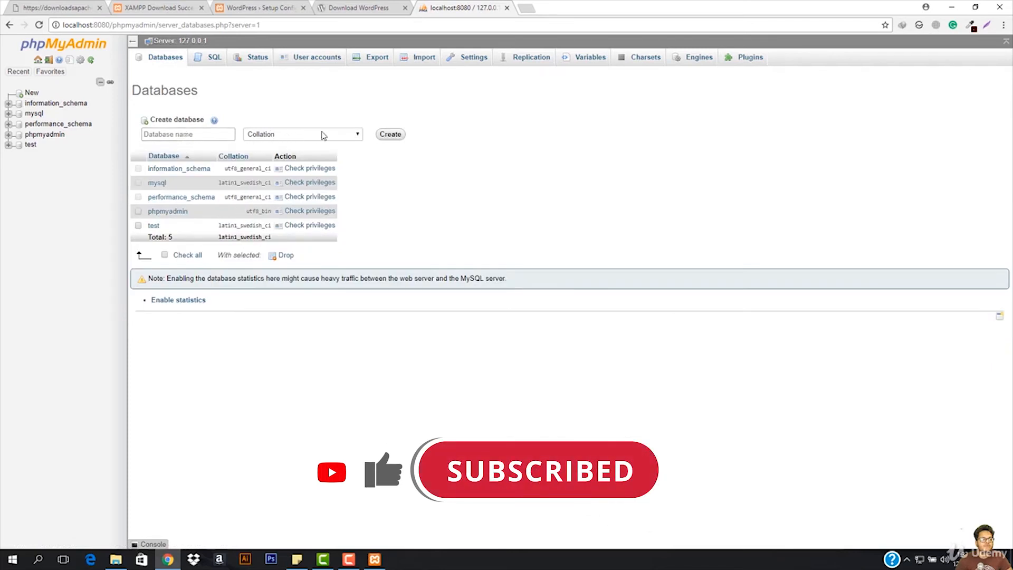
# - Create a new database named wp in phpMyAdmin, leaving the collation unselected
pyautogui.click(191, 135)
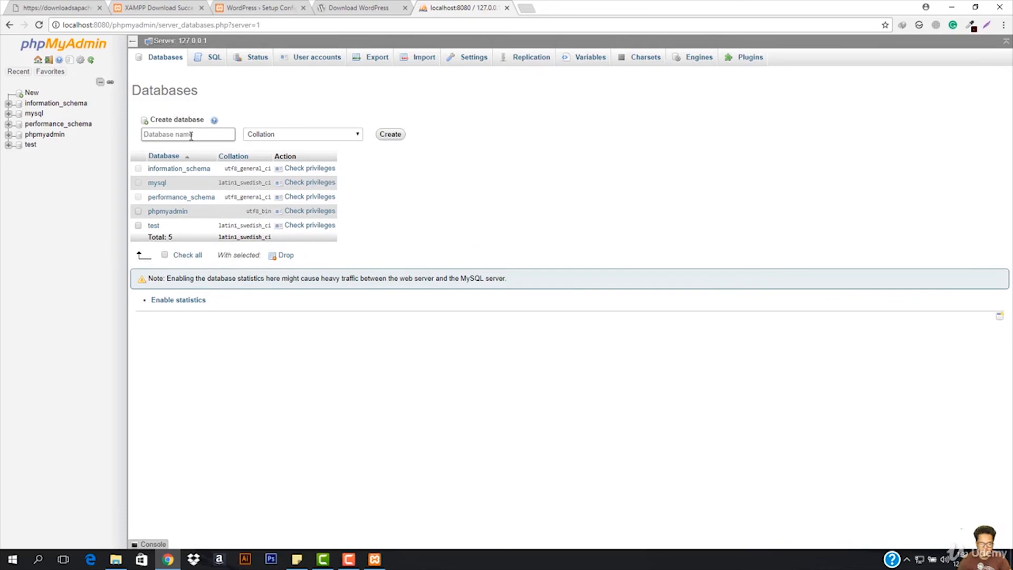
pyautogui.write('wp')
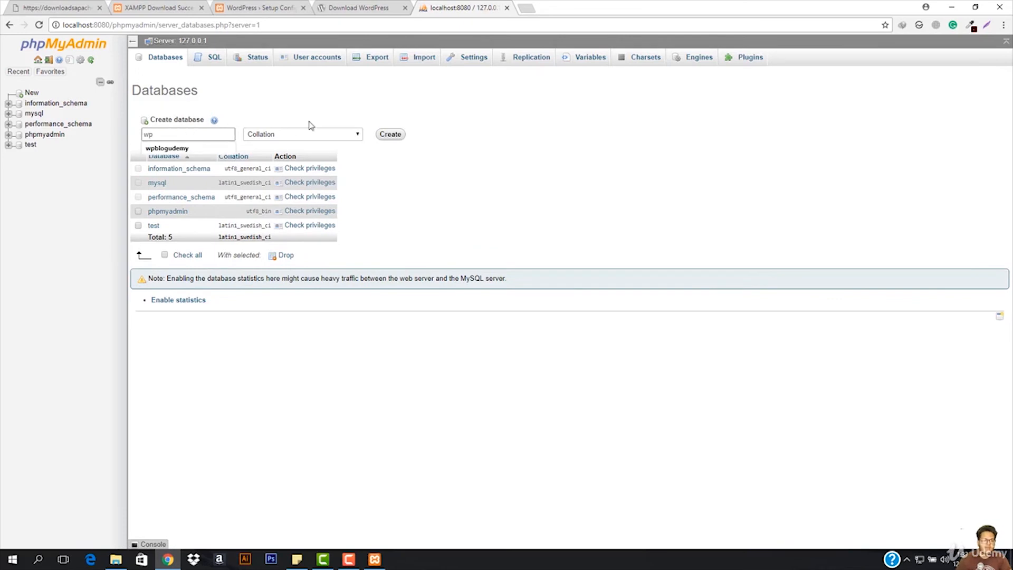
pyautogui.click(391, 135)
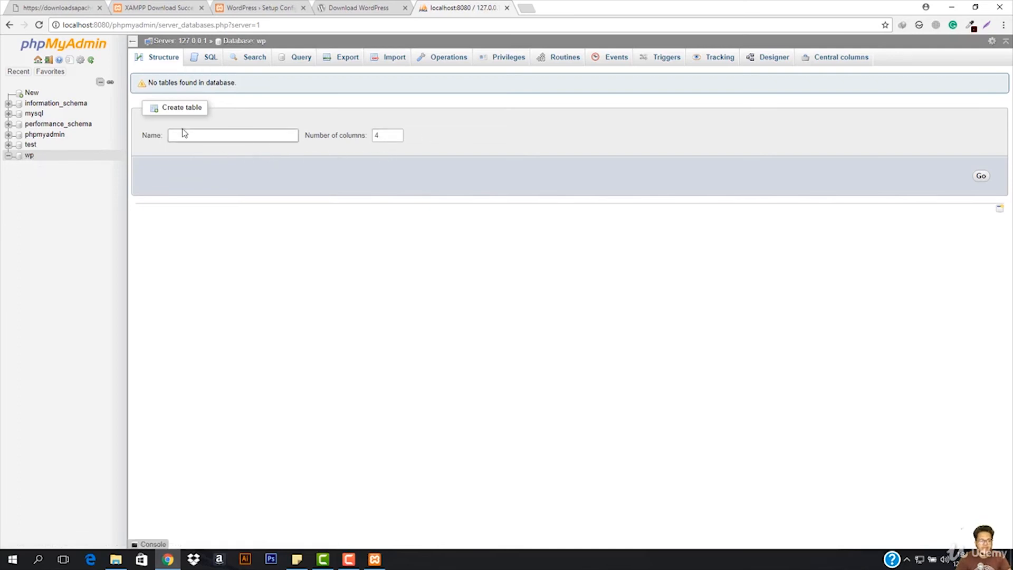
# - Continue the WordPress setup to its database connection form and enter wp as the database name and root as the username
pyautogui.click(251, 5)
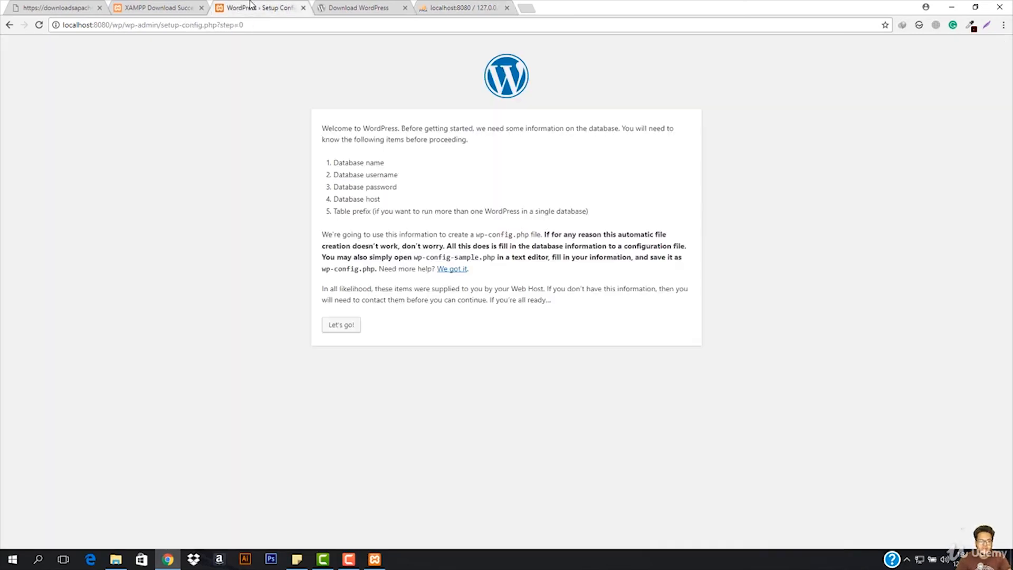
pyautogui.click(338, 324)
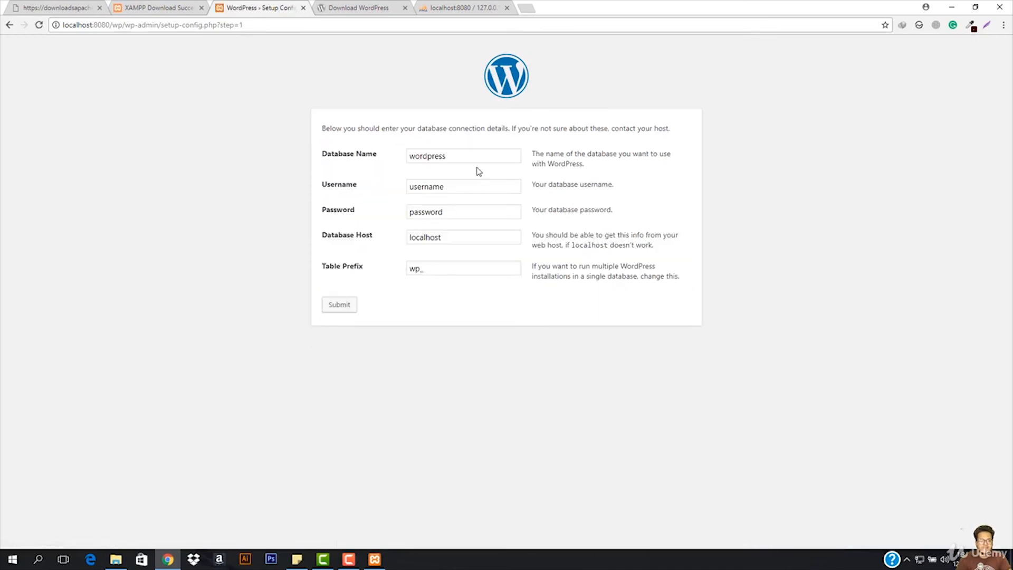
pyautogui.click(461, 156)
pyautogui.hotkey('ctrl', 'a')
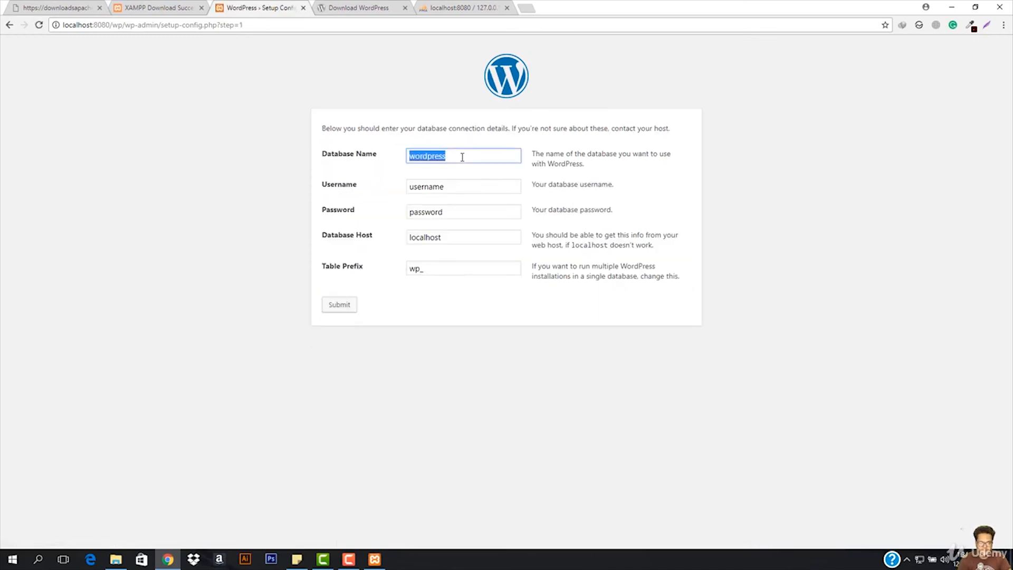
pyautogui.write('wp')
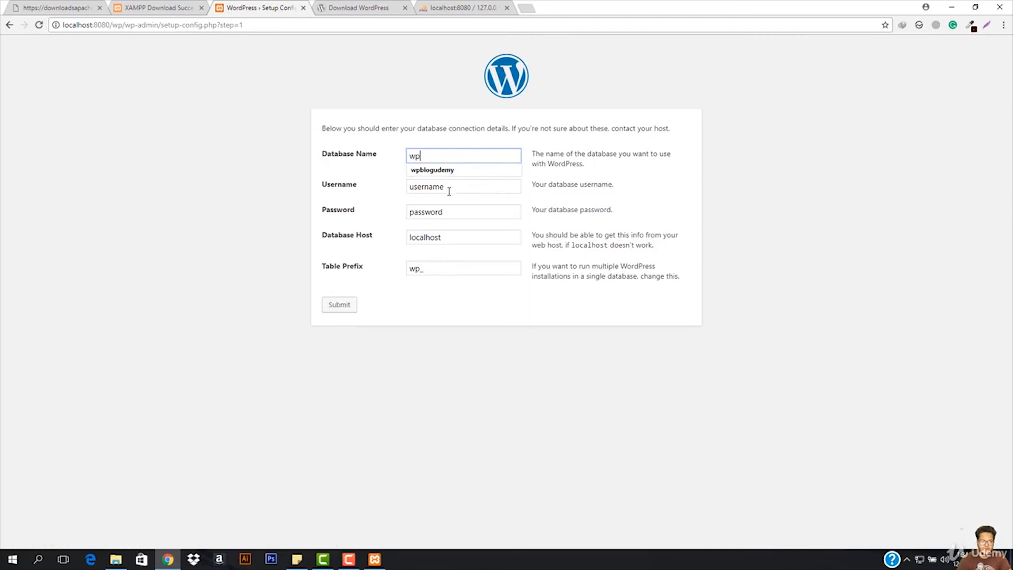
pyautogui.click(449, 191)
pyautogui.hotkey('ctrl', 'a')
pyautogui.write('ro')
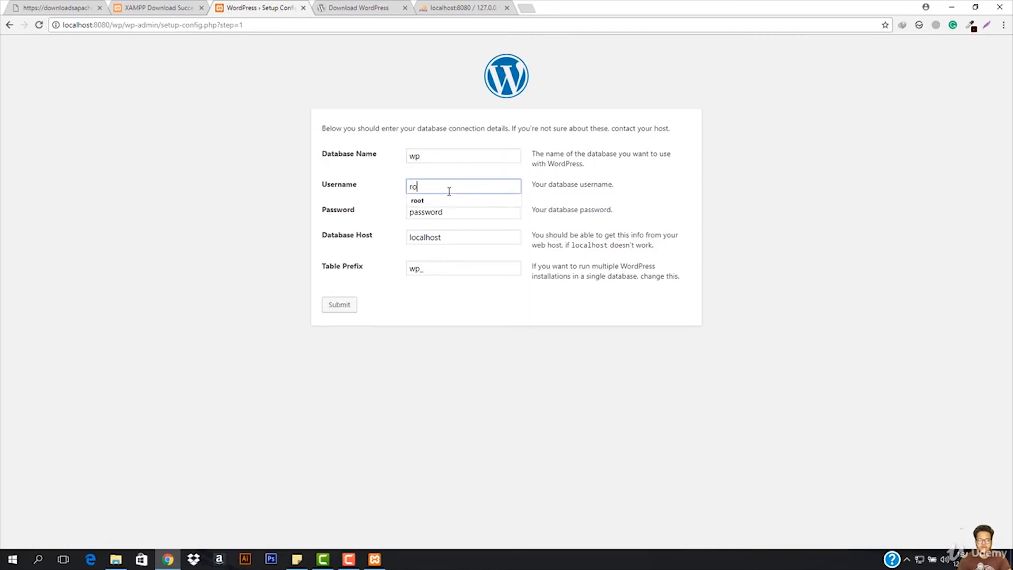
# - Check the wp database in phpMyAdmin's database list against the WordPress connection form
pyautogui.click(497, 6)
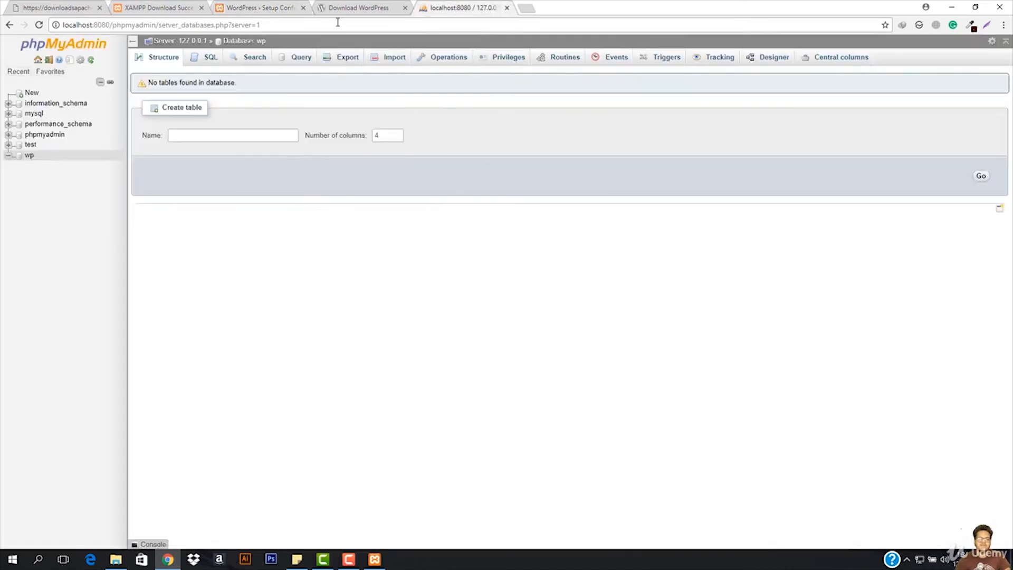
pyautogui.click(253, 7)
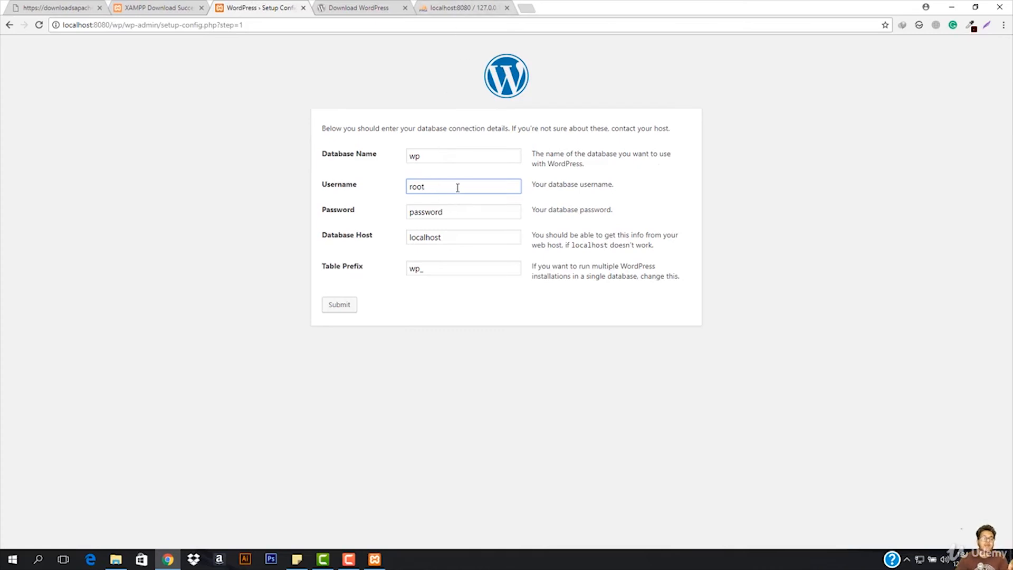
pyautogui.click(449, 7)
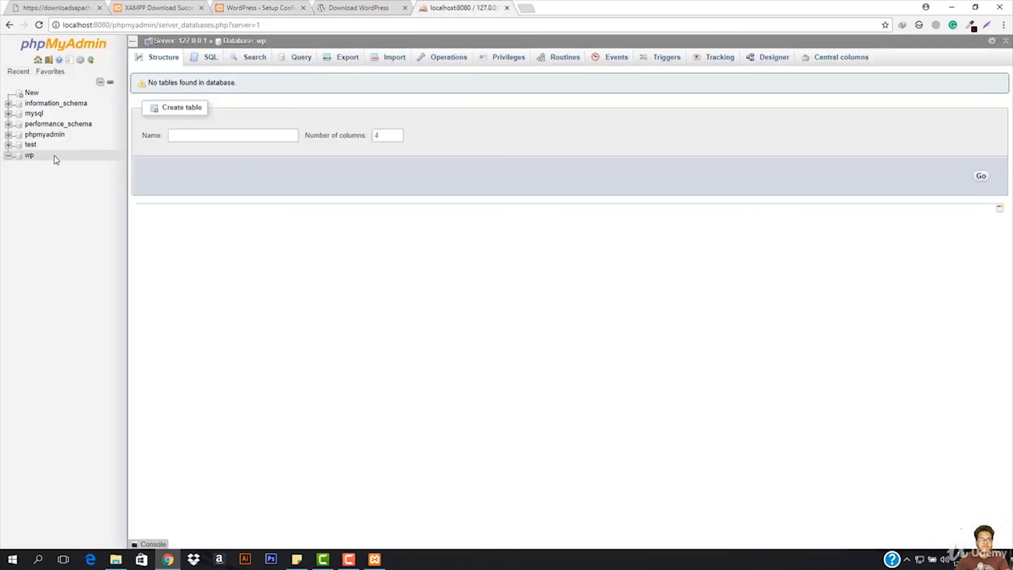
pyautogui.click(286, 4)
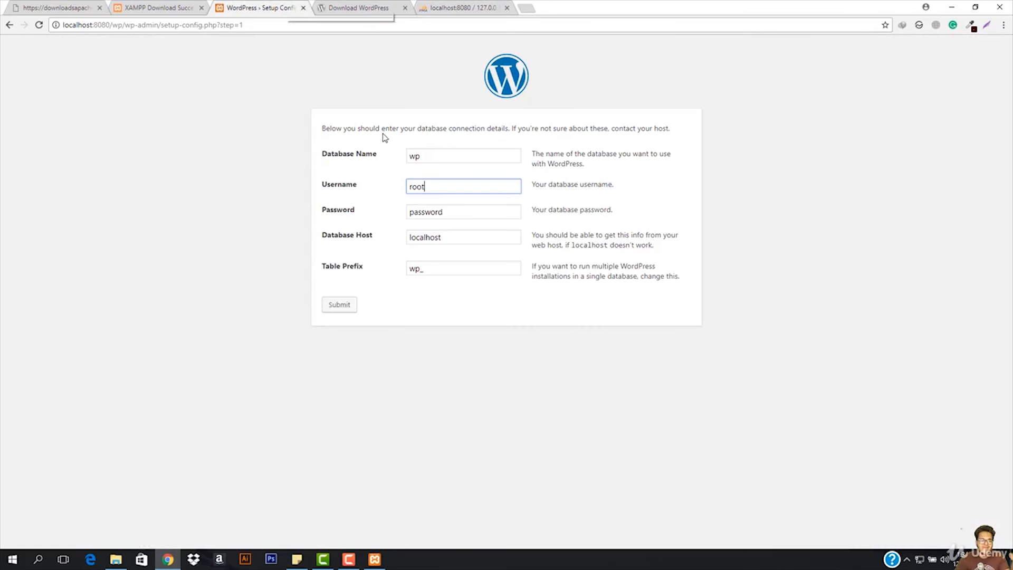
# - Try to submit the database connection form with the username roots and an empty password field
pyautogui.doubleClick(455, 211)
pyautogui.press('BackSpace')
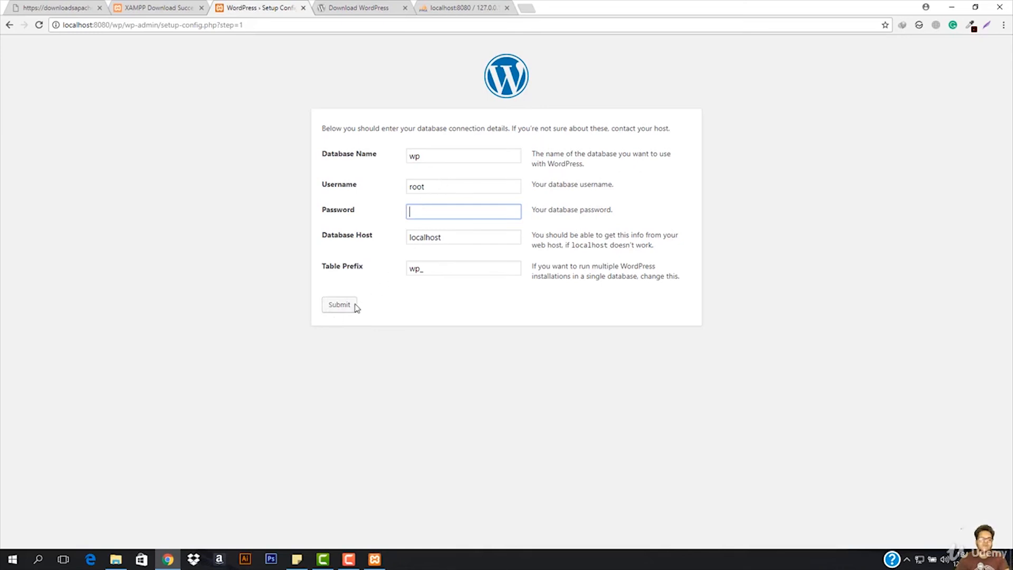
pyautogui.click(432, 158)
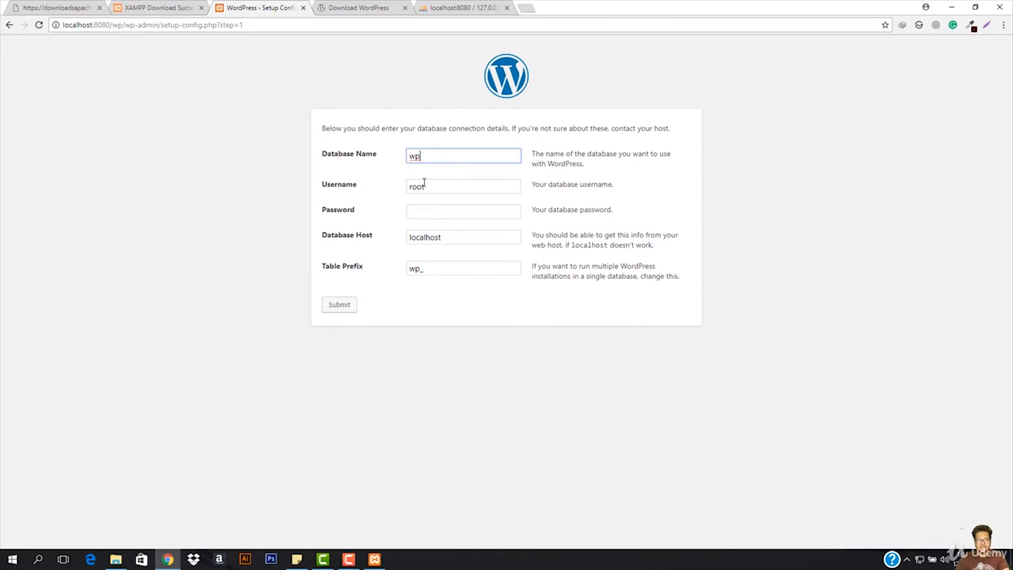
pyautogui.click(430, 187)
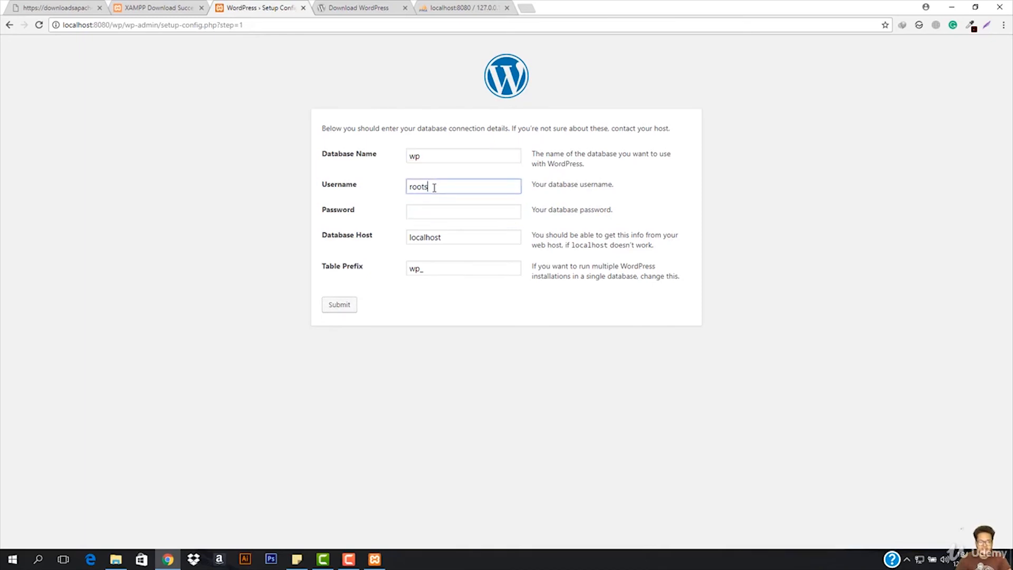
pyautogui.click(340, 304)
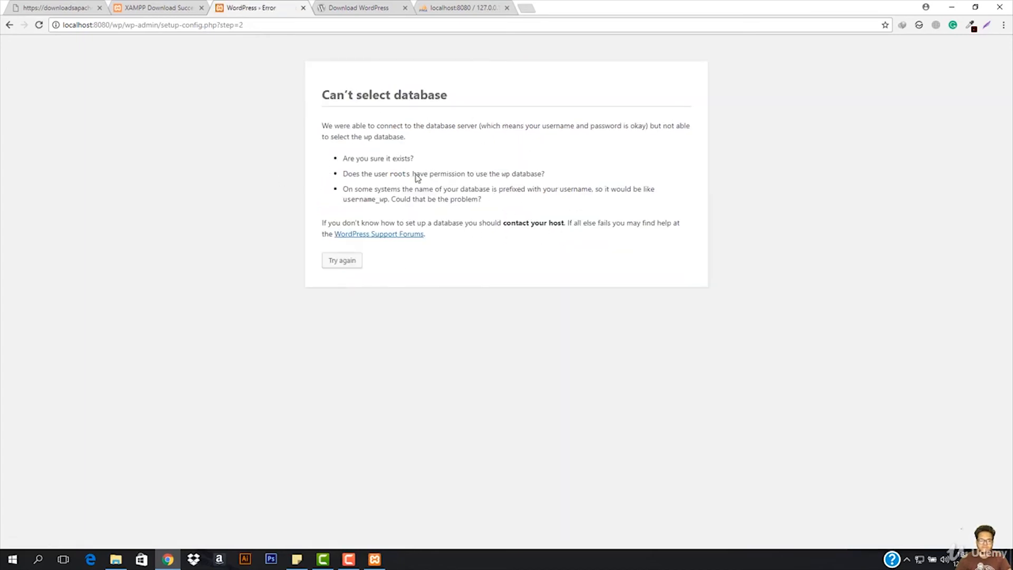
# - Return to the database connection form, correct the username to root, and submit the details
pyautogui.click(10, 25)
pyautogui.click(449, 185)
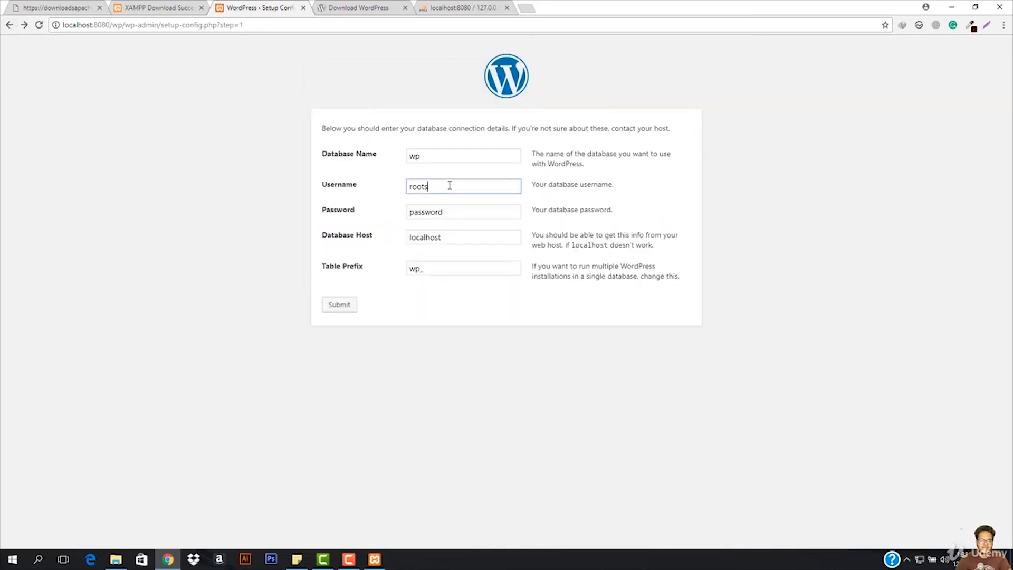
pyautogui.press('BackSpace')
pyautogui.click(596, 201)
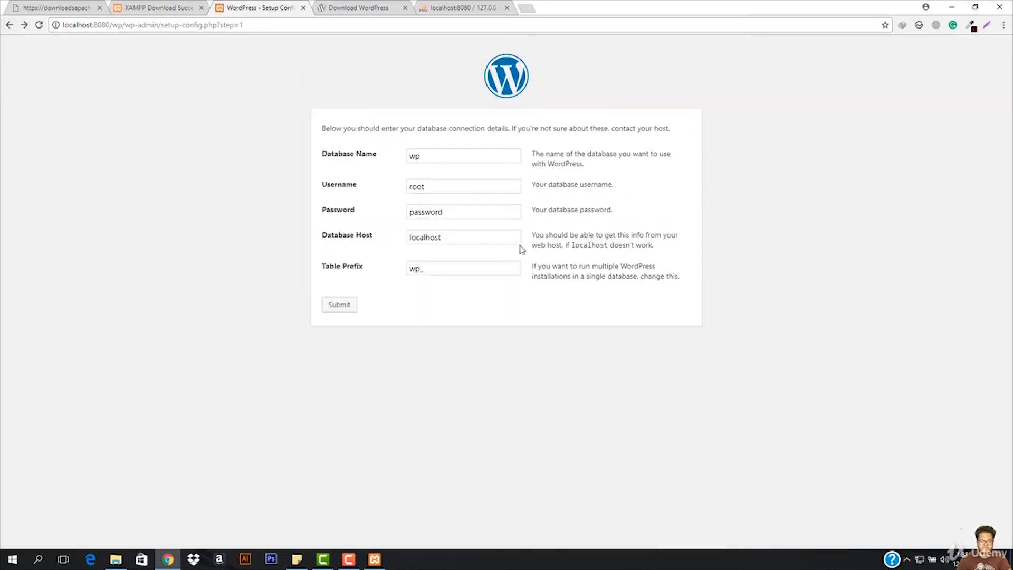
pyautogui.click(329, 307)
# - Read the setup's database connection message and run the WordPress installation
pyautogui.moveTo(321, 128); pyautogui.dragTo(519, 132)
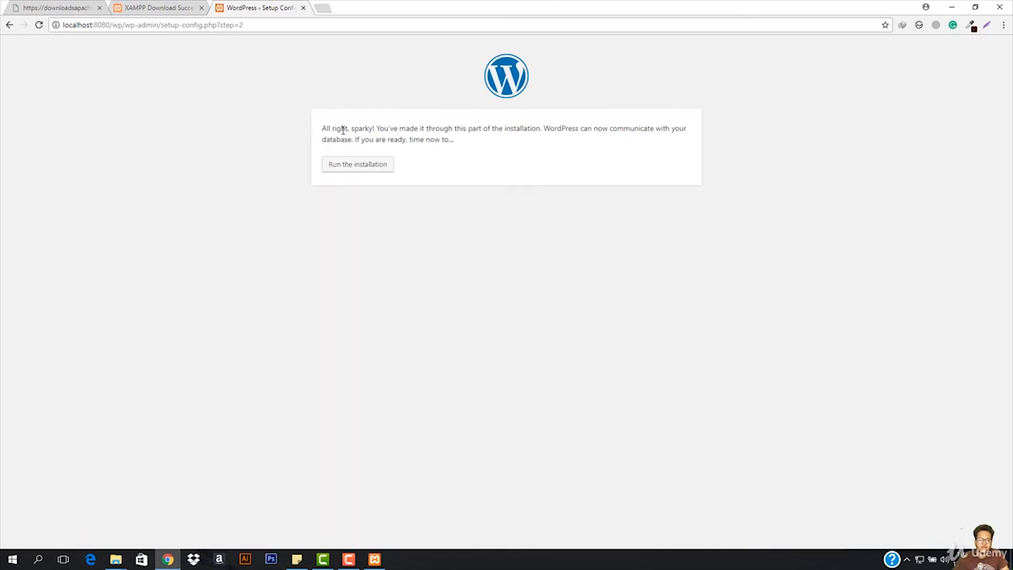
pyautogui.click(437, 136)
pyautogui.click(356, 172)
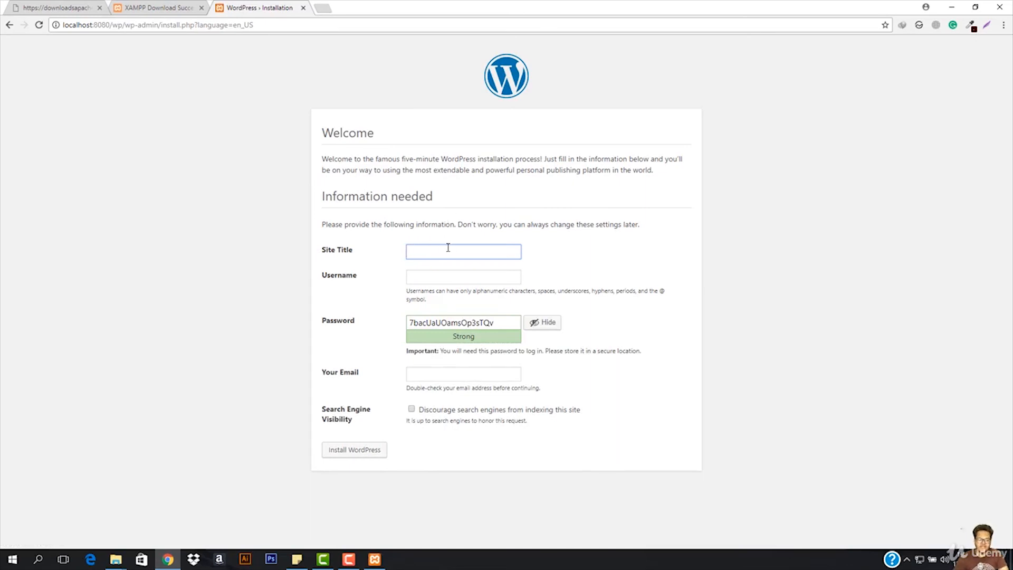
# - Set the site title to "How to create a WP Site" and enter the administrator's username
pyautogui.write('a')
pyautogui.write(' to')
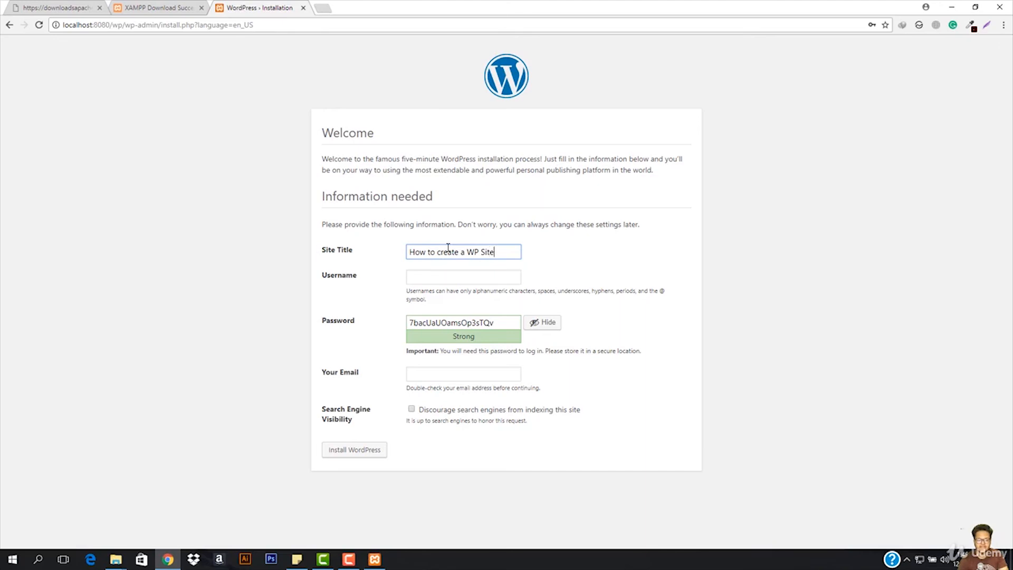
pyautogui.click(446, 275)
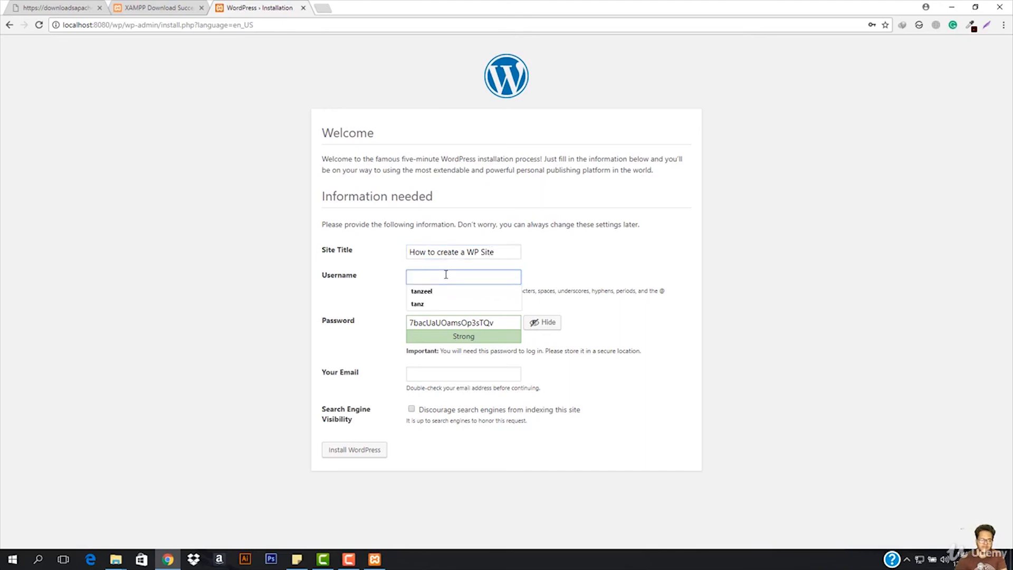
pyautogui.write('ta')
pyautogui.press('Down')
pyautogui.press('Return')
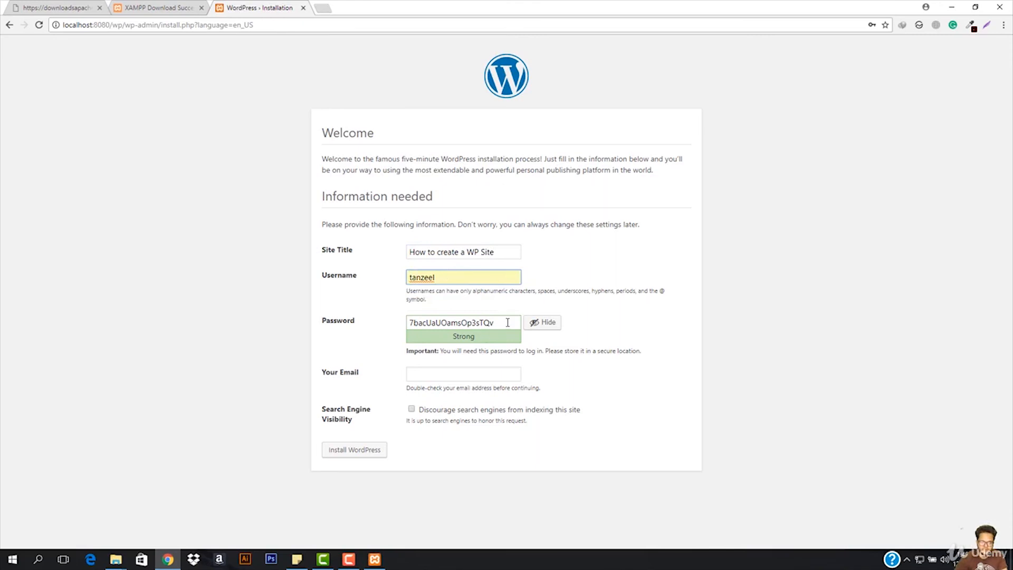
# - Hide the suggested password, replace it with the chosen account password, and fill in the administrator's e-mail address
pyautogui.click(546, 322)
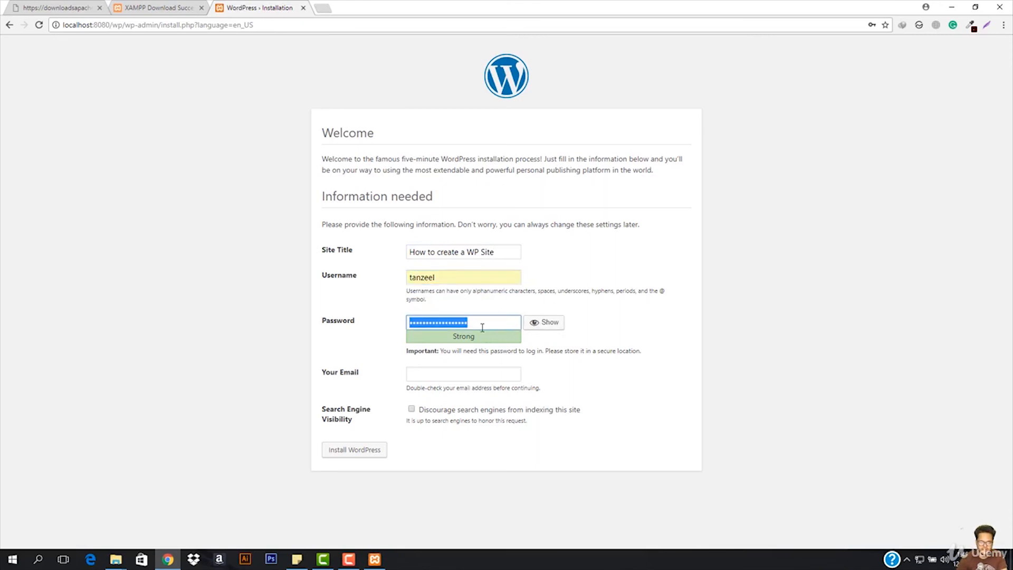
pyautogui.hotkey('ctrl', 'v')
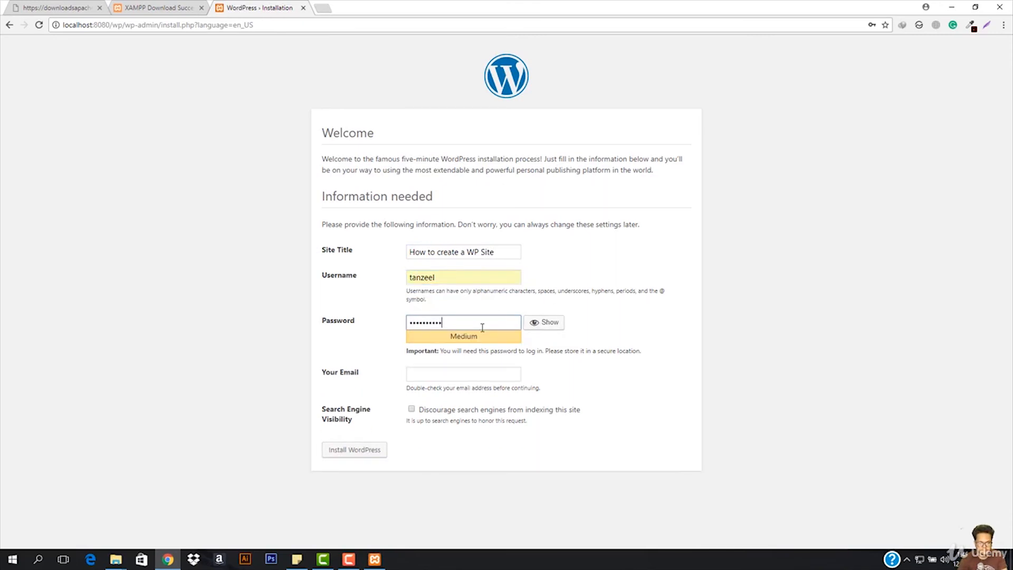
pyautogui.click(466, 381)
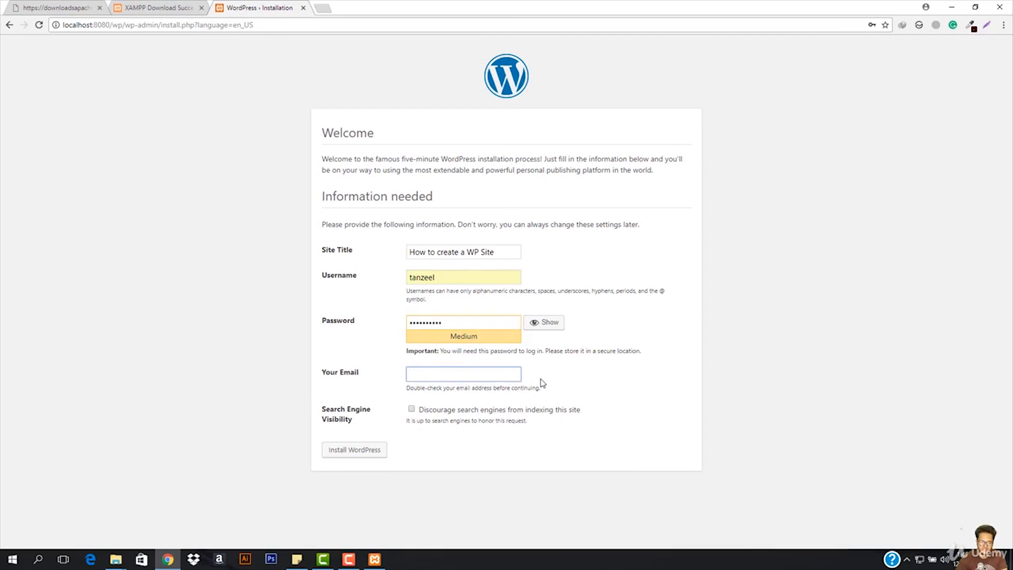
pyautogui.write('it')
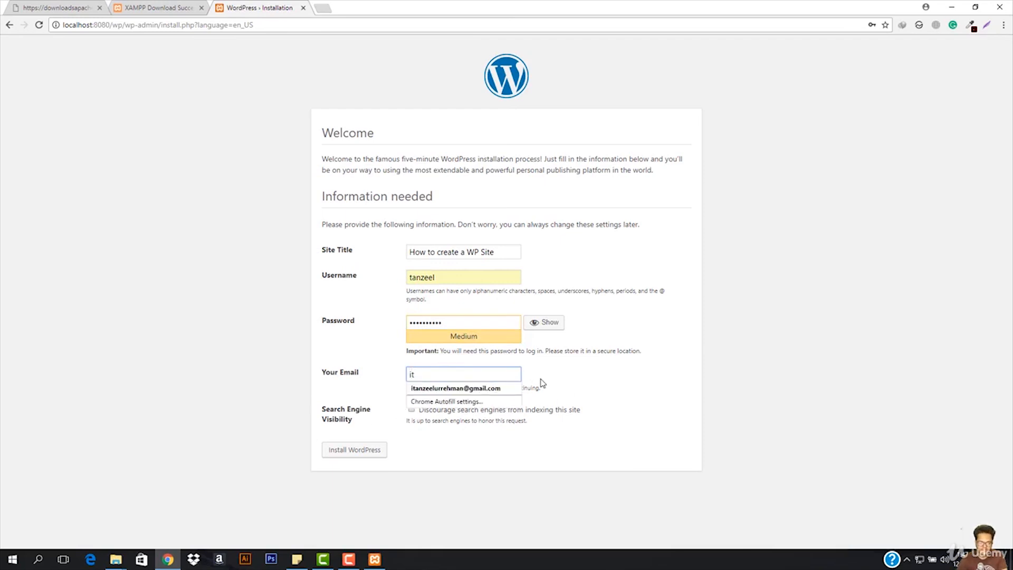
pyautogui.press('Down')
pyautogui.press('Return')
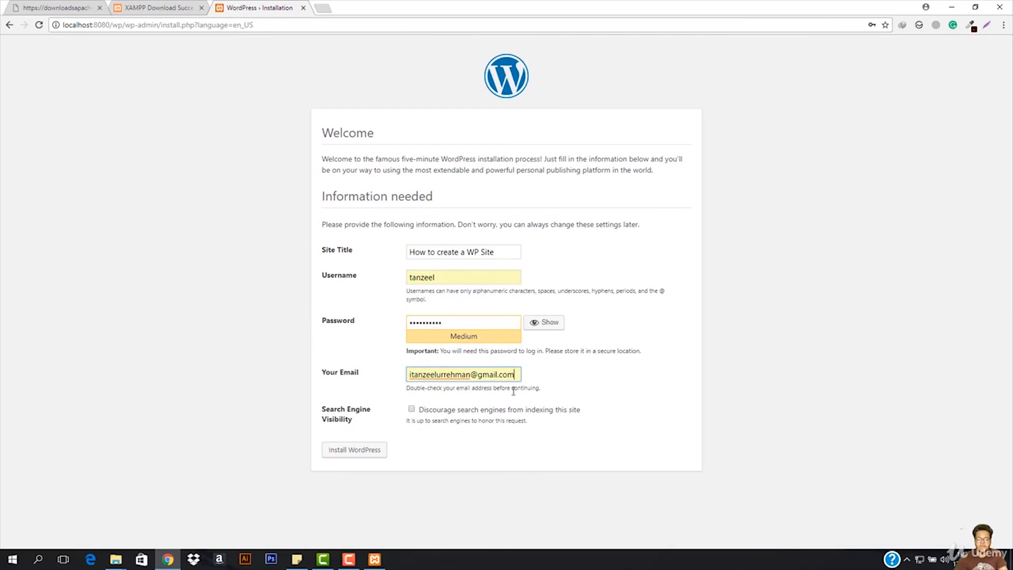
# - Install WordPress, dismiss the browser's offer to save the password, and continue to the login page
pyautogui.click(351, 449)
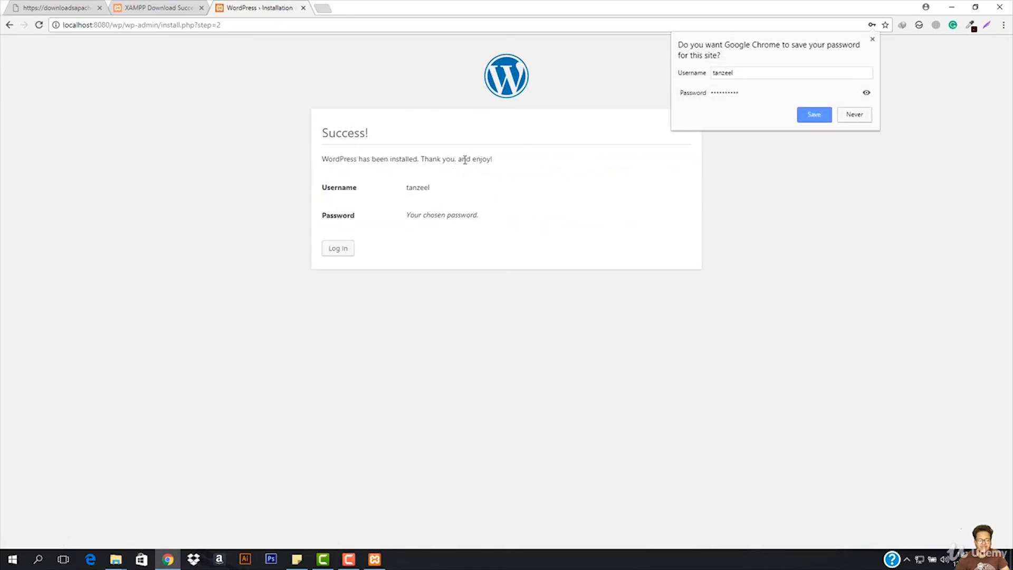
pyautogui.click(873, 40)
pyautogui.click(336, 249)
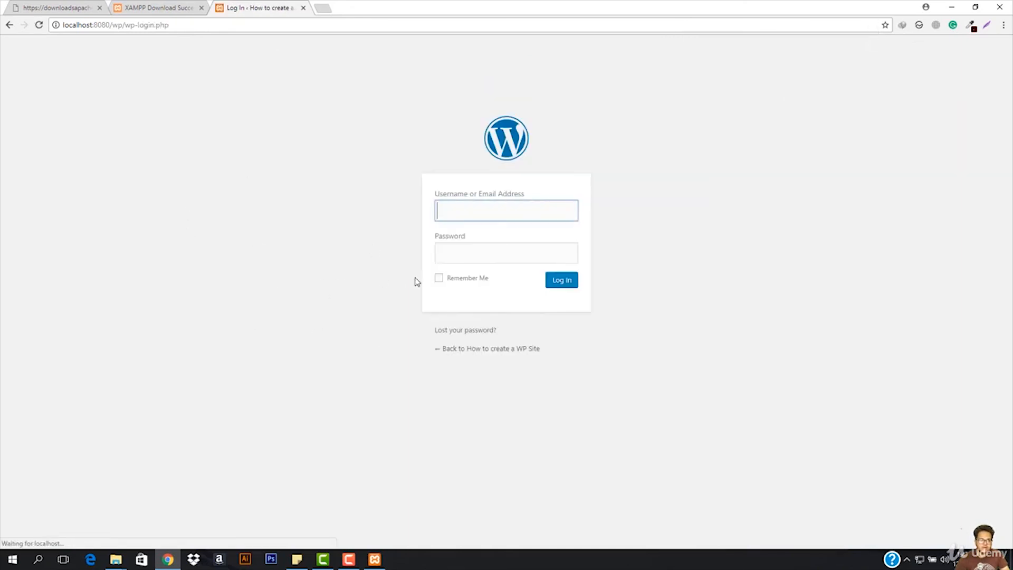
# - Log in to WordPress with the administrator's username and account password, without saving the password in the browser
pyautogui.write('tanzeel')
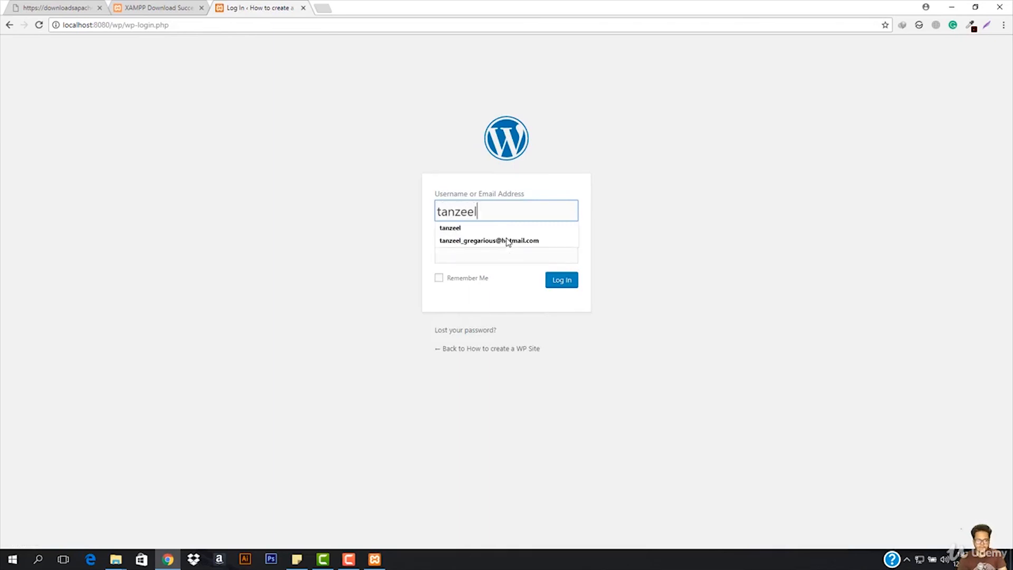
pyautogui.press('Tab')
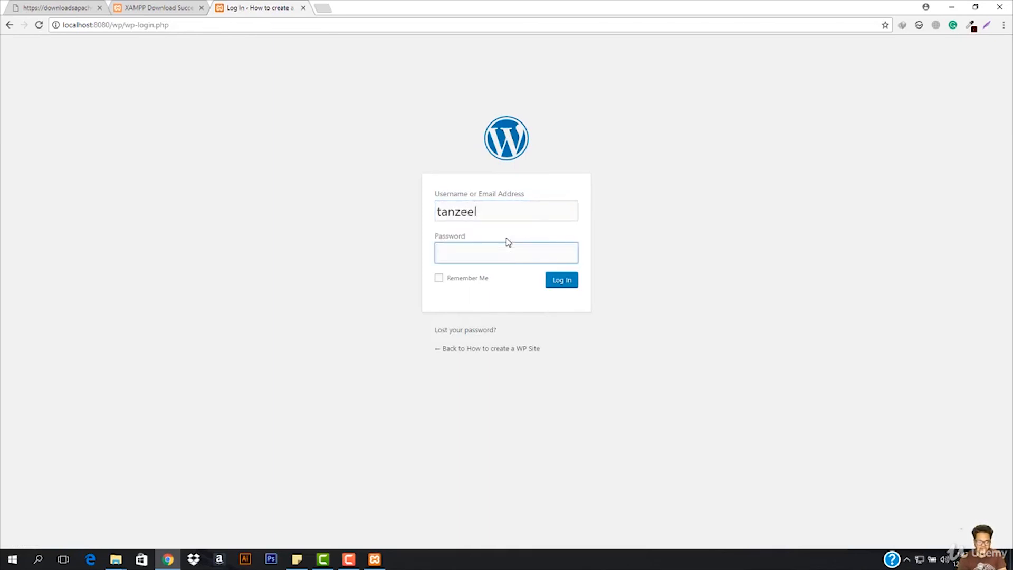
pyautogui.write('**********')
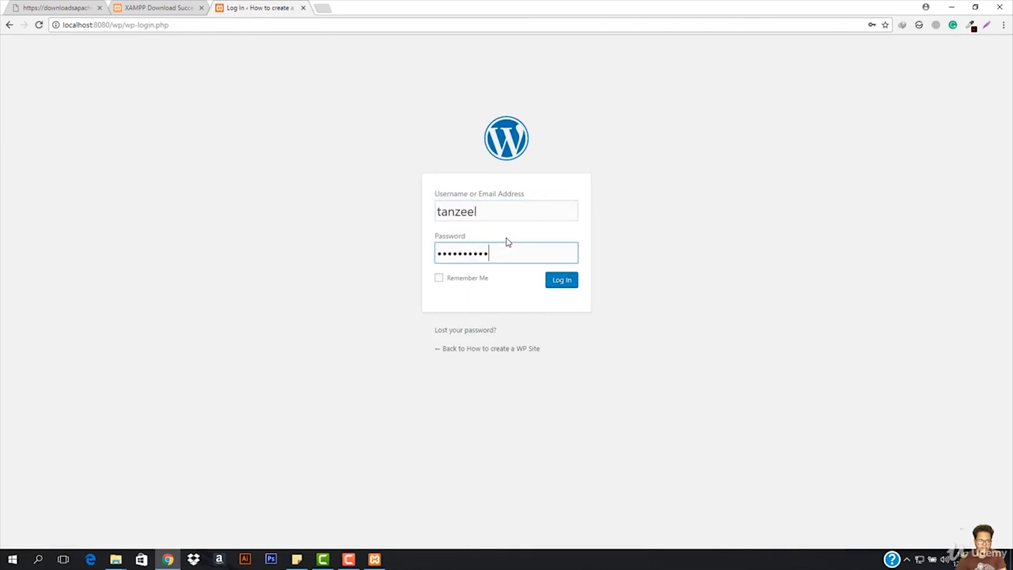
pyautogui.click(557, 283)
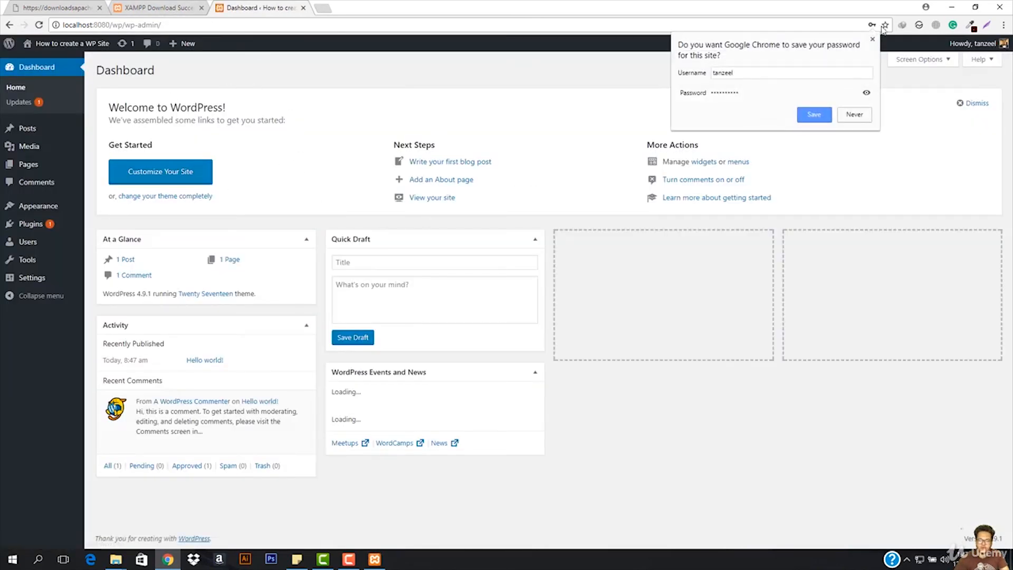
pyautogui.click(871, 39)
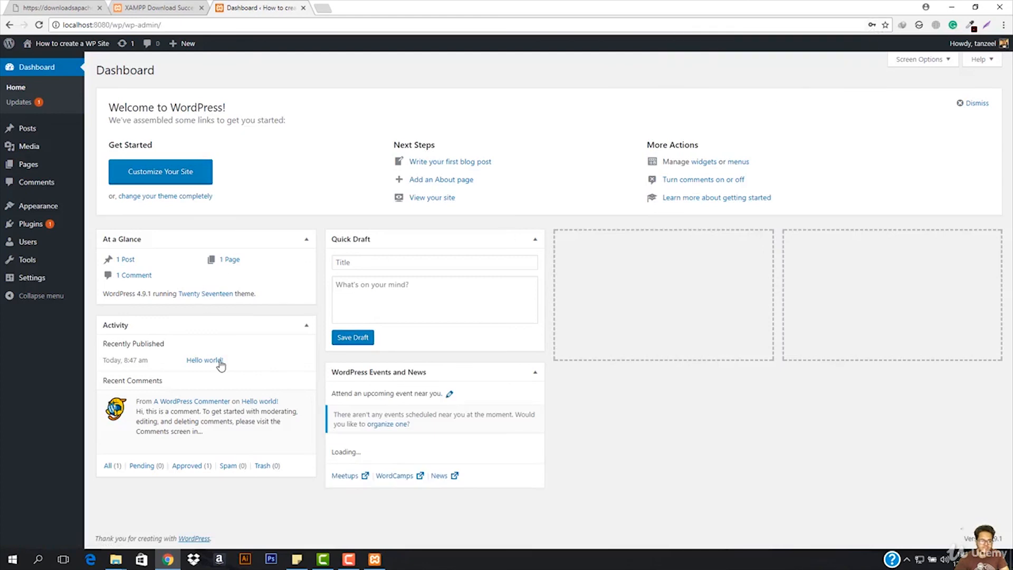
# - Open the public site at localhost:8080/wp in a separate browser tab and switch to it
pyautogui.moveTo(48, 43)
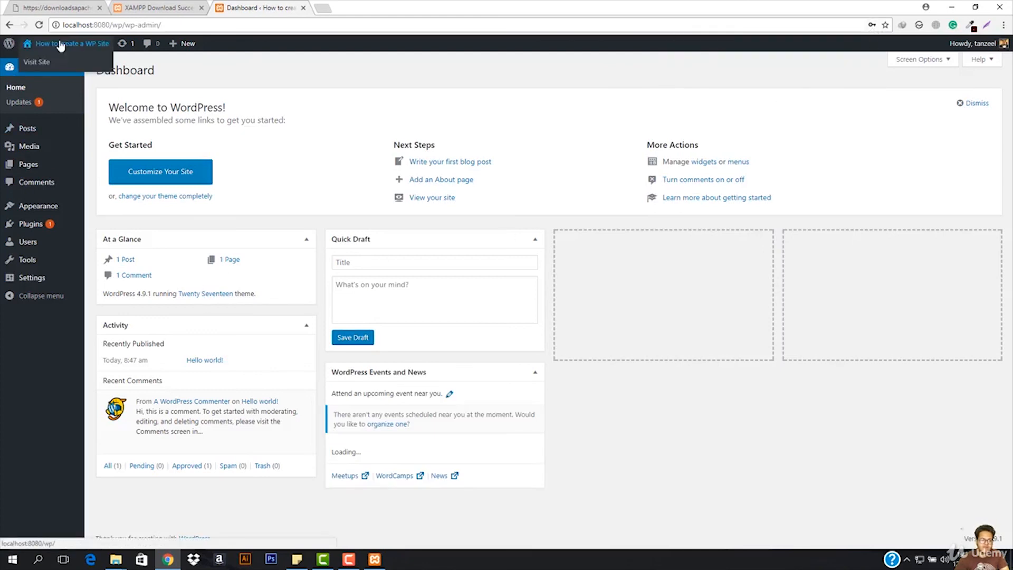
pyautogui.rightClick(39, 62)
pyautogui.click(65, 68)
pyautogui.click(381, 11)
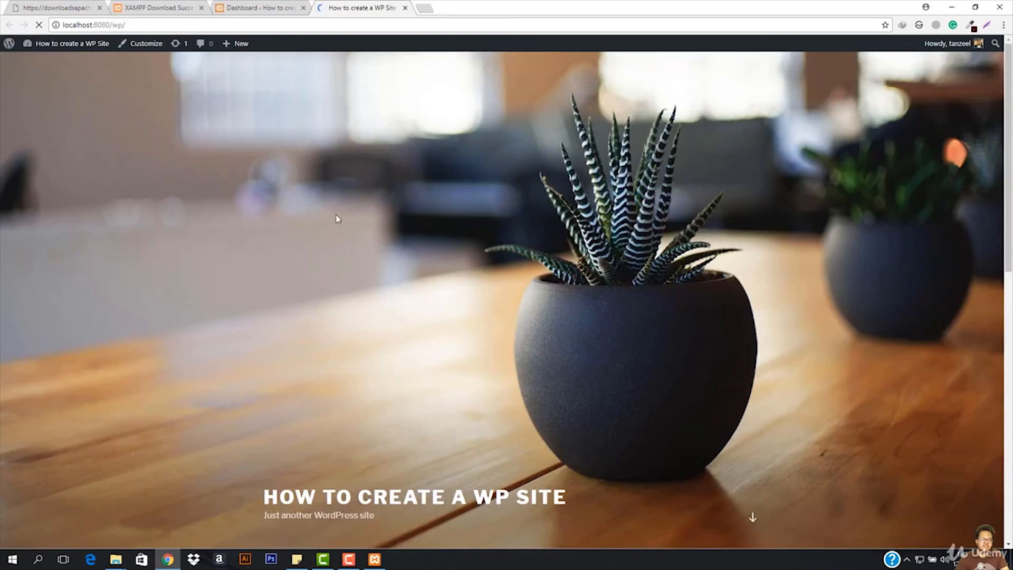
# - Examine the site's front page, including its tagline, the Hello world! post, the sidebar widgets and the footer
pyautogui.scroll(-8, 445, 319)
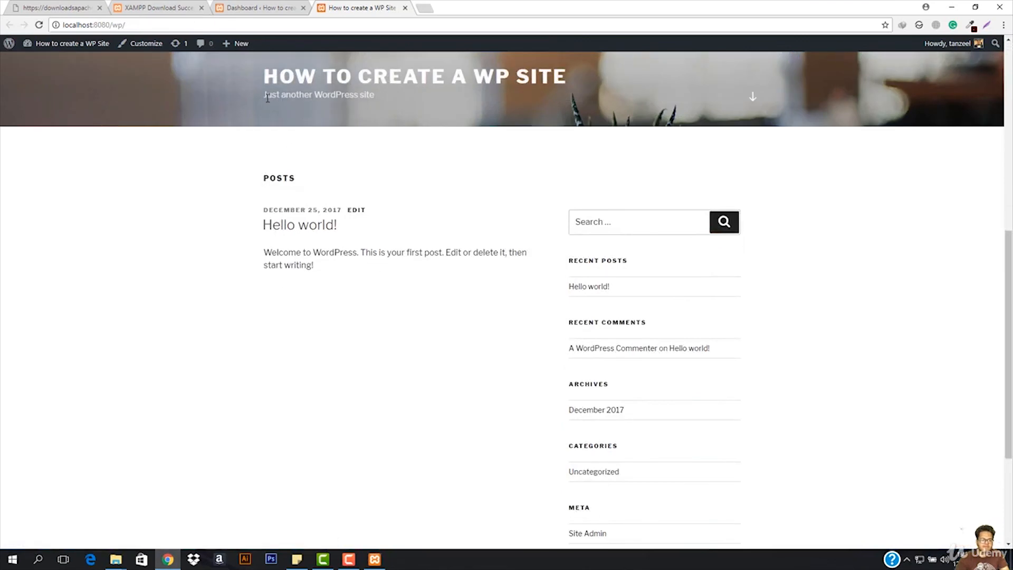
pyautogui.moveTo(267, 98); pyautogui.dragTo(410, 101)
pyautogui.click(409, 102)
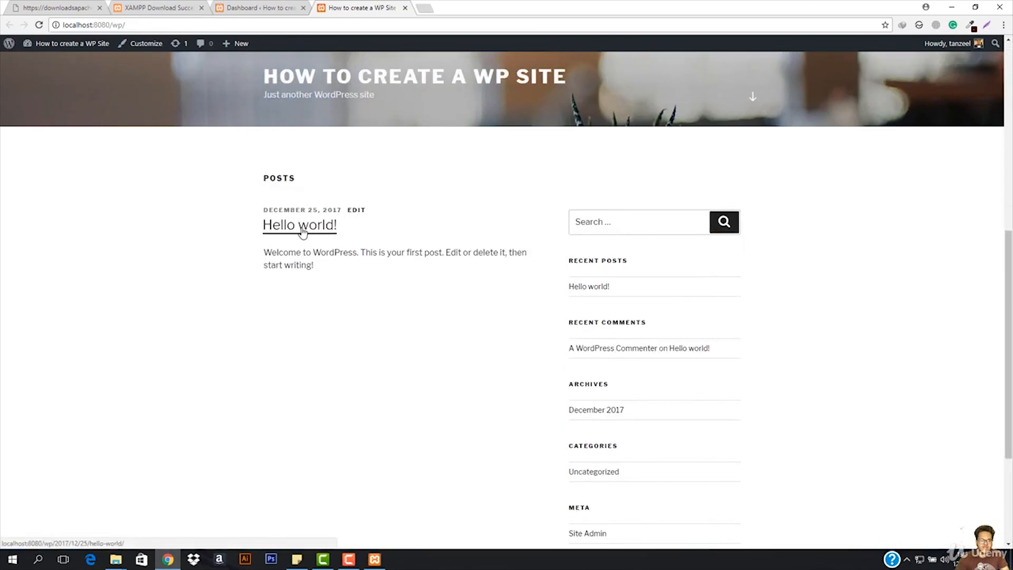
pyautogui.moveTo(257, 258); pyautogui.dragTo(463, 265)
pyautogui.click(414, 284)
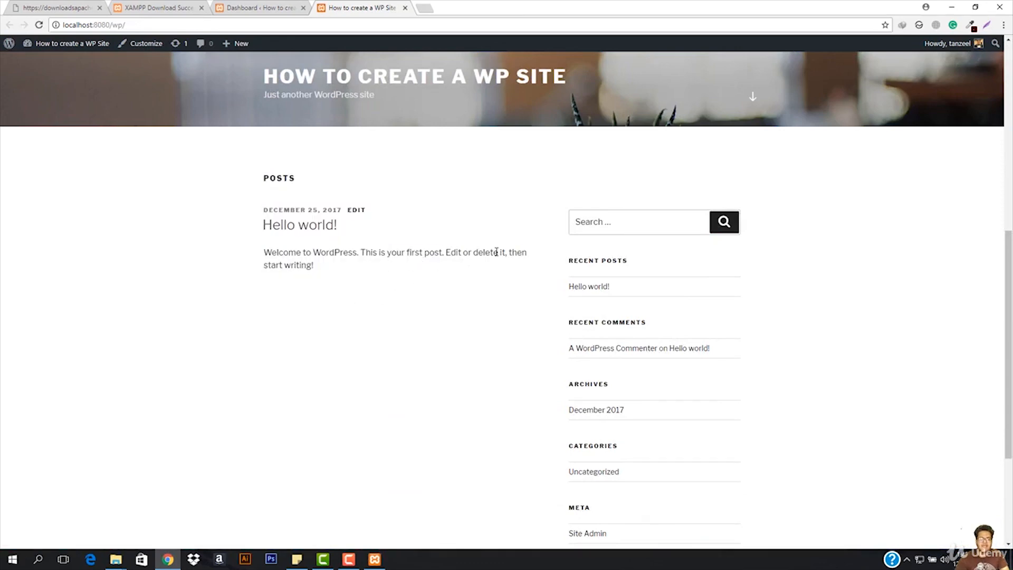
pyautogui.scroll(-4, 355, 354)
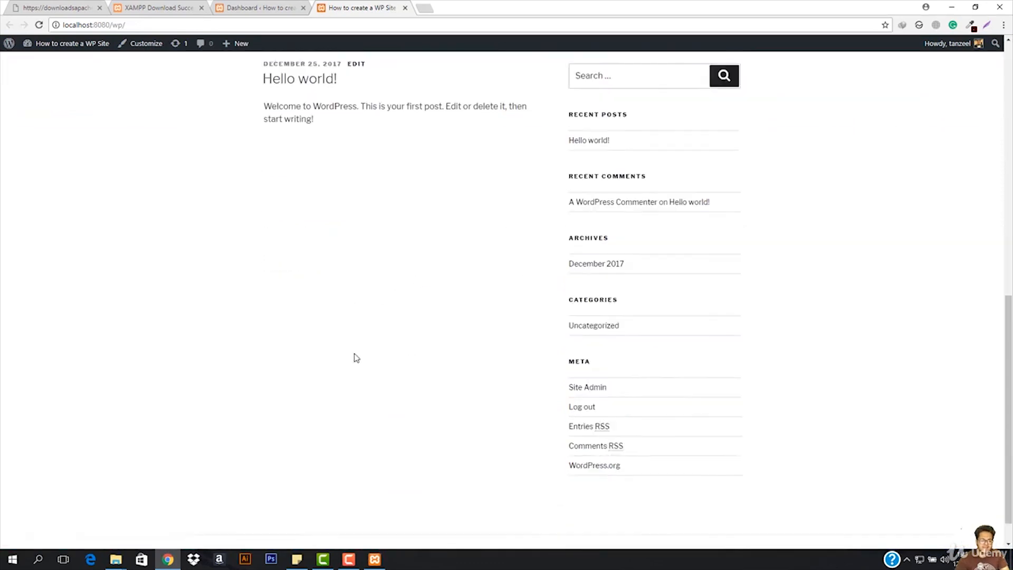
pyautogui.scroll(7, 378, 371)
pyautogui.scroll(4, 378, 372)
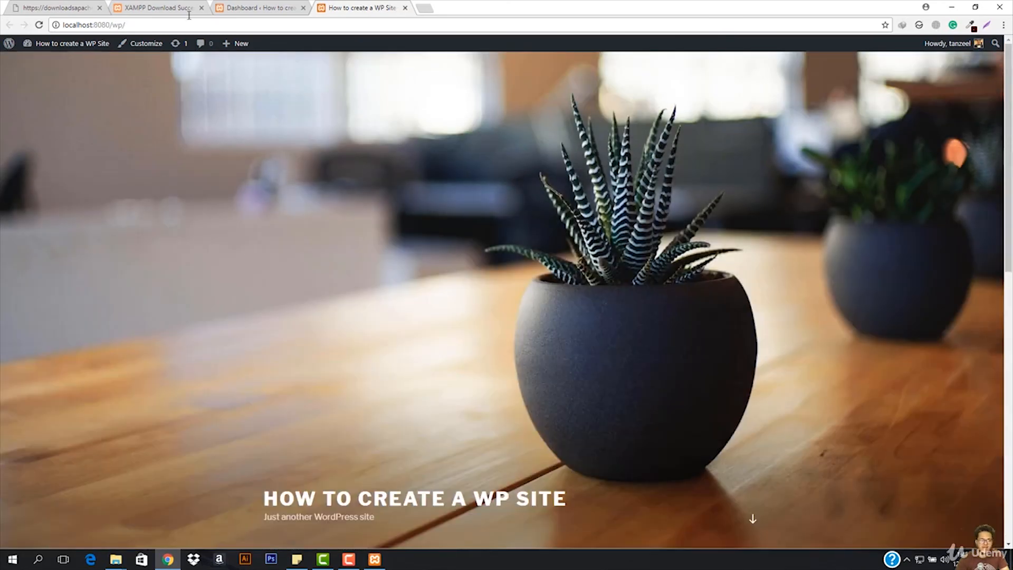
pyautogui.scroll(-10, 251, 240)
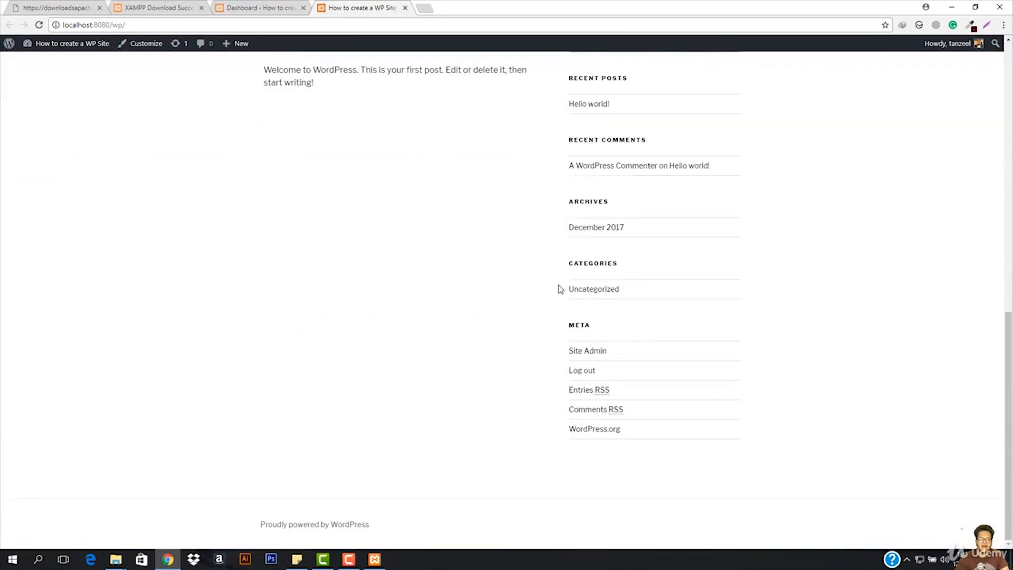
pyautogui.scroll(2, 580, 280)
pyautogui.scroll(5, 583, 278)
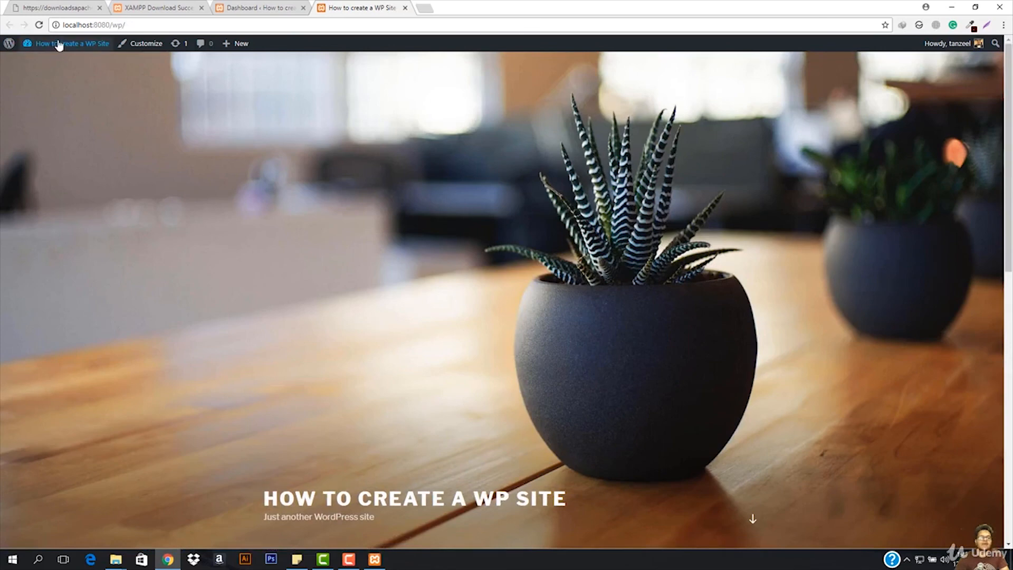
pyautogui.moveTo(59, 46)
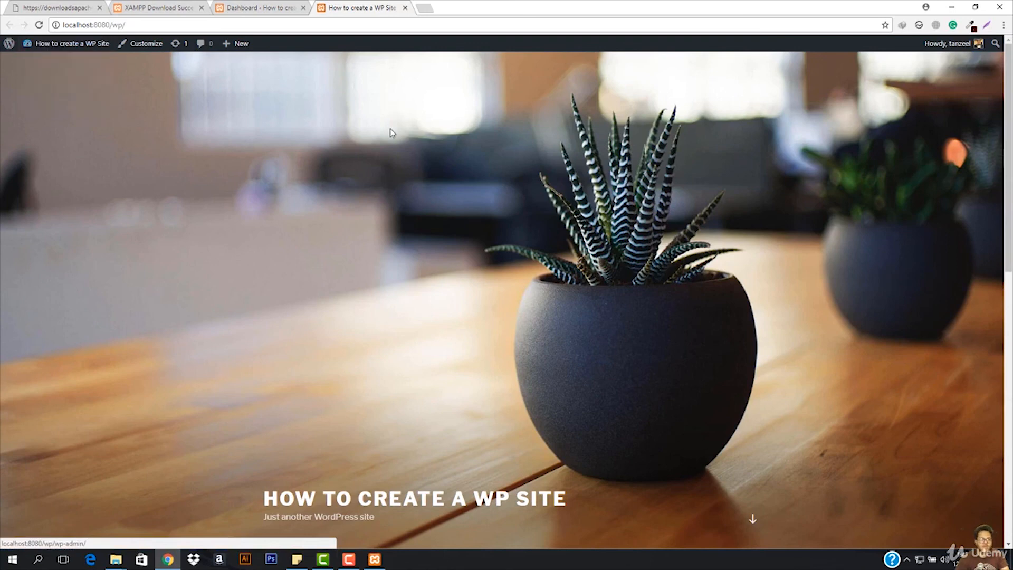
pyautogui.click(423, 9)
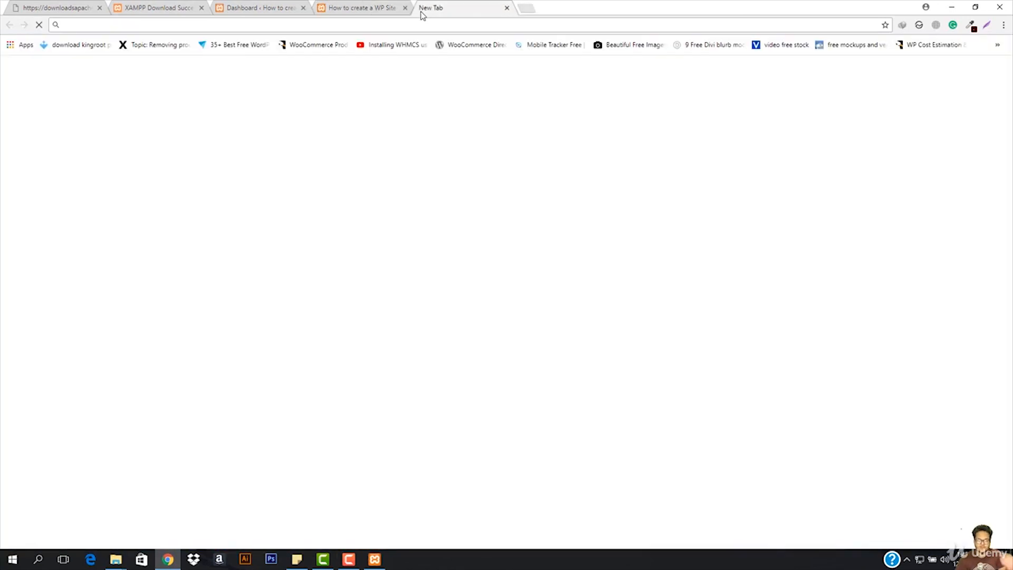
pyautogui.click(361, 7)
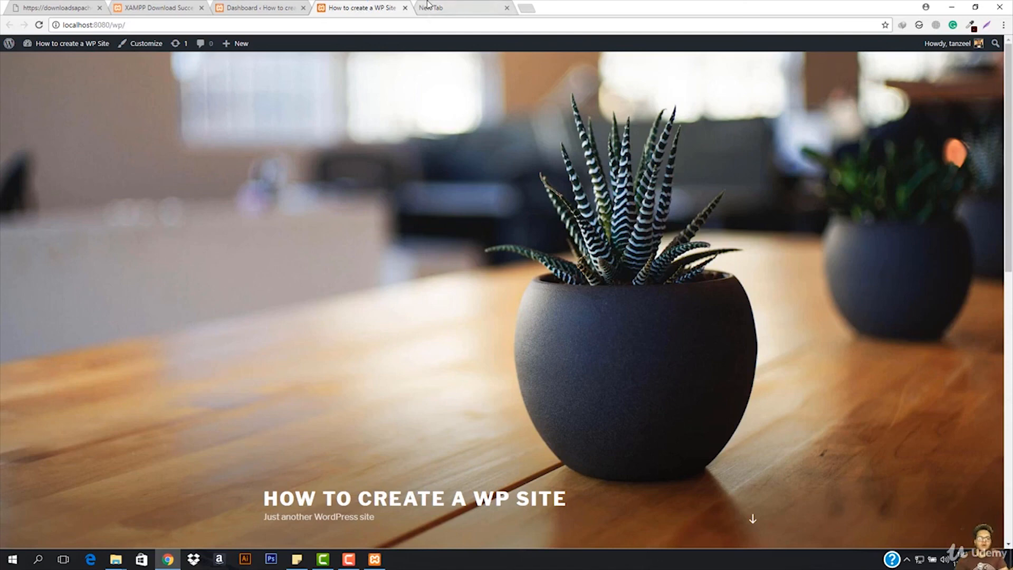
pyautogui.moveTo(67, 43)
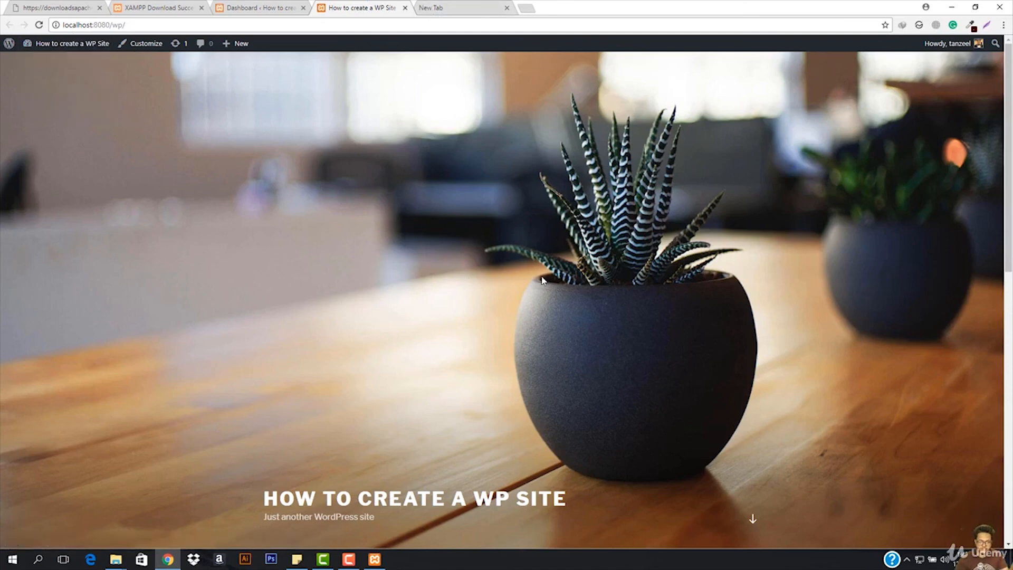
pyautogui.scroll(-10, 544, 280)
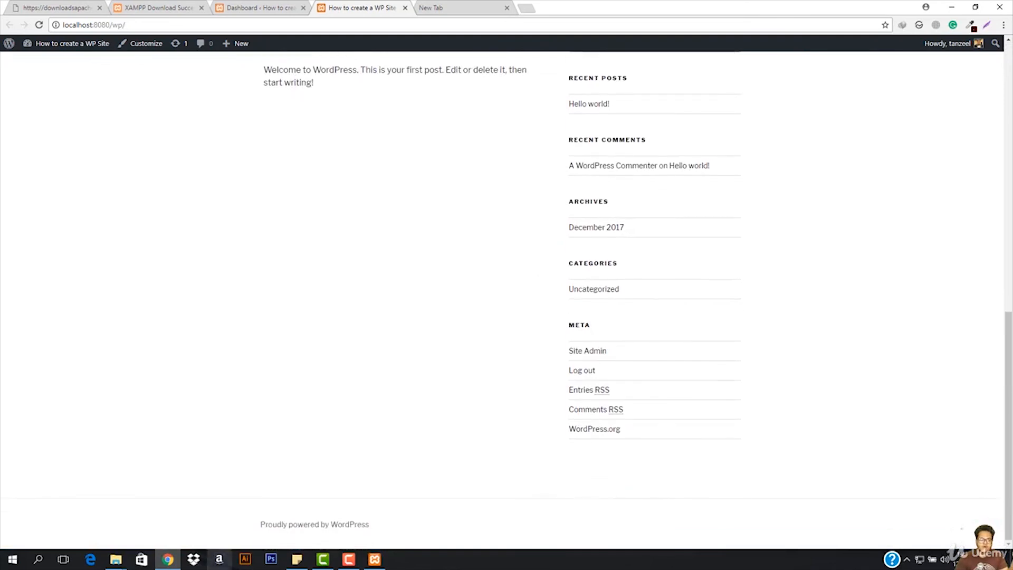
pyautogui.scroll(1, 469, 357)
pyautogui.scroll(10, 469, 357)
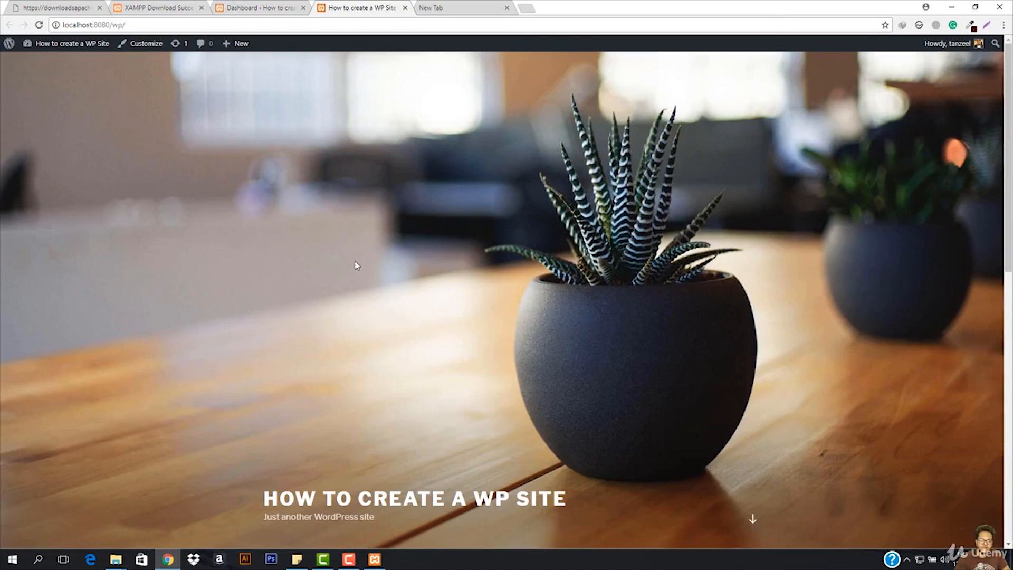
pyautogui.click(445, 8)
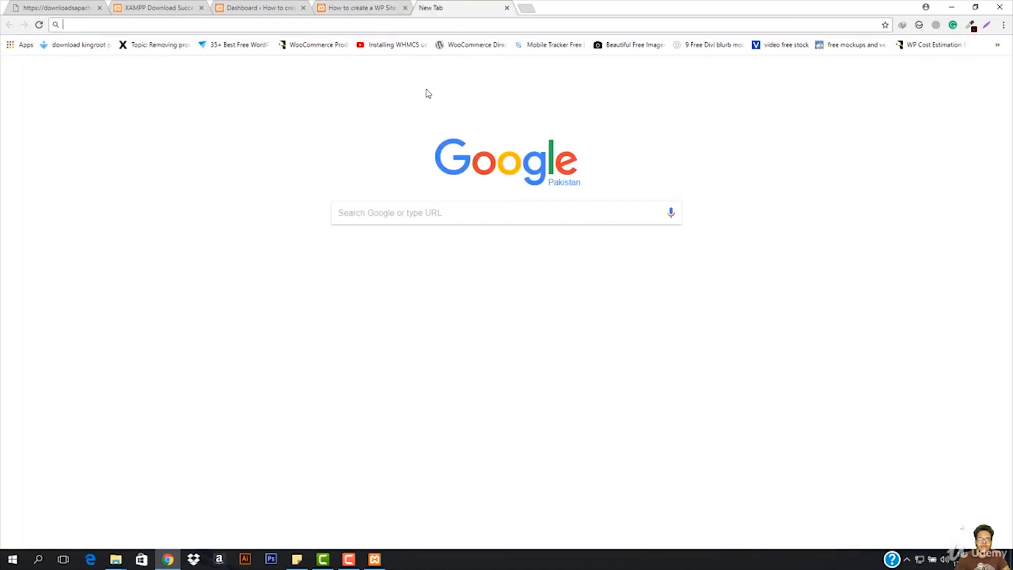
pyautogui.click(506, 8)
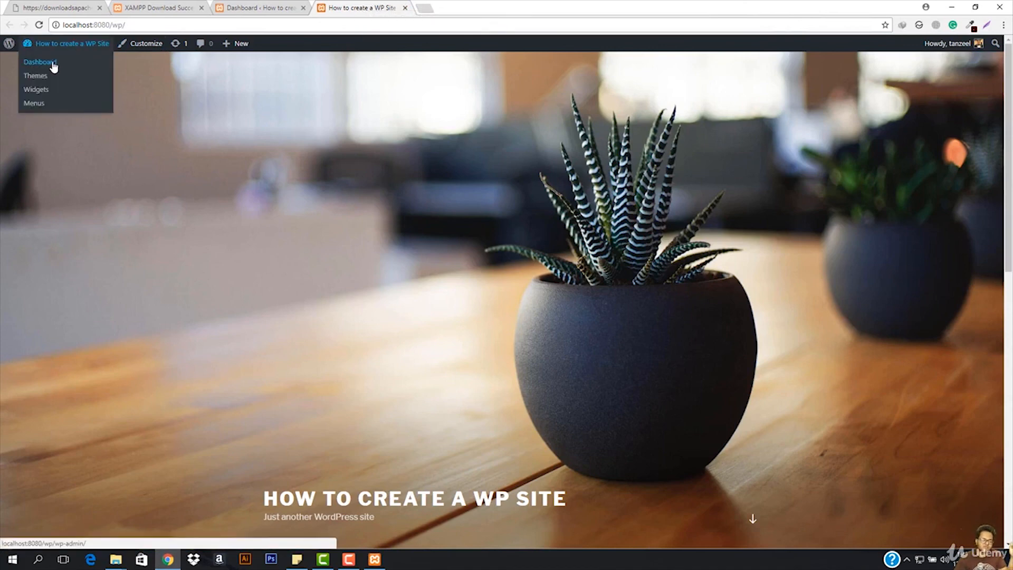
# - Go from the public site's front page to the WordPress administration dashboard
pyautogui.click(52, 63)
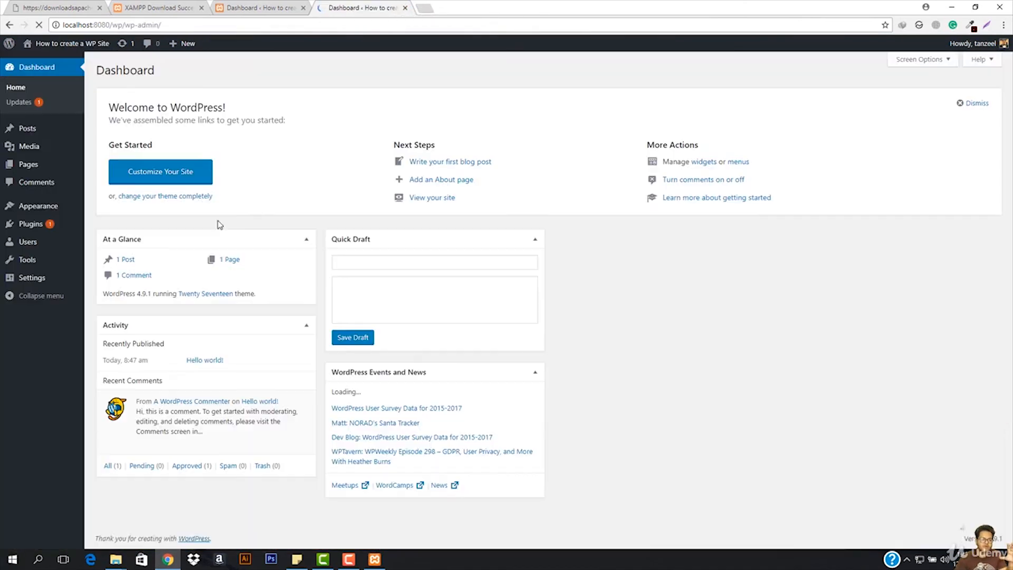